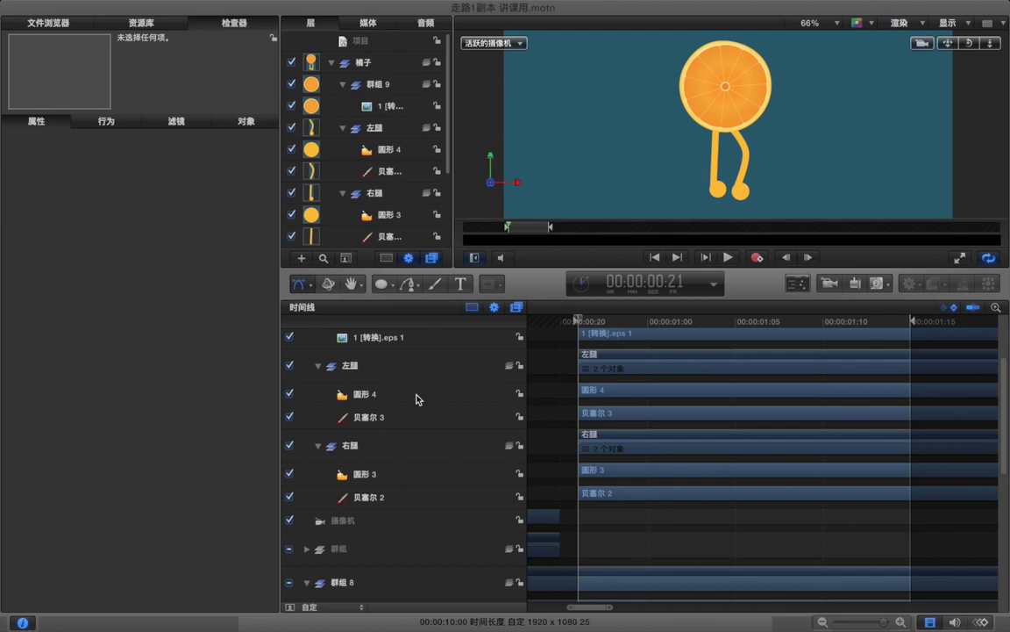
- Add a keyframe at 00:00:00:21 to the control points of the left leg curve 贝塞尔 3
click(418, 396)
click(412, 418)
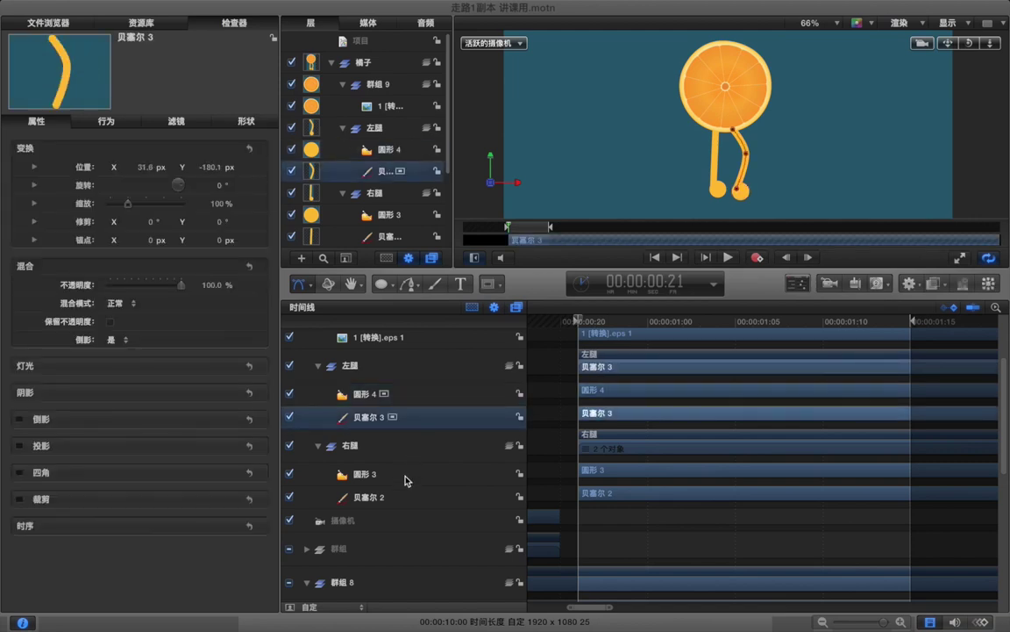
super+click(401, 499)
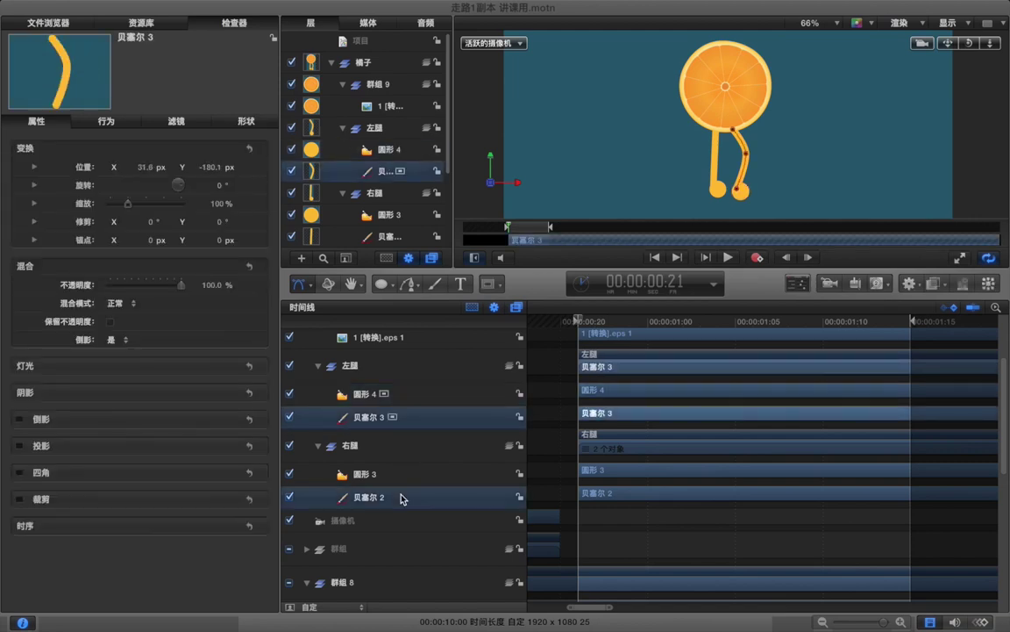
click(248, 122)
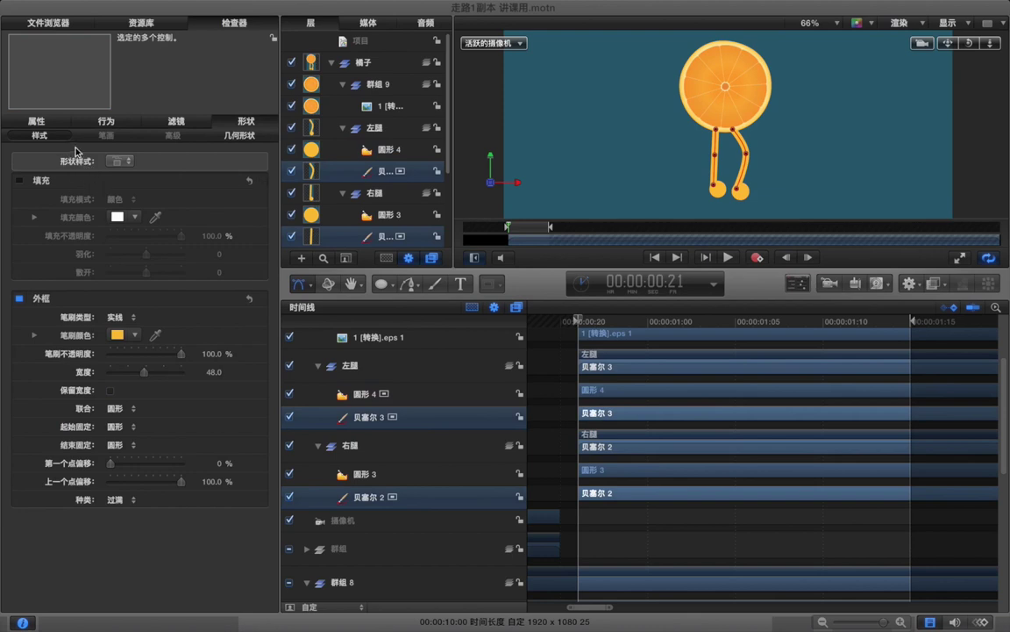
click(252, 137)
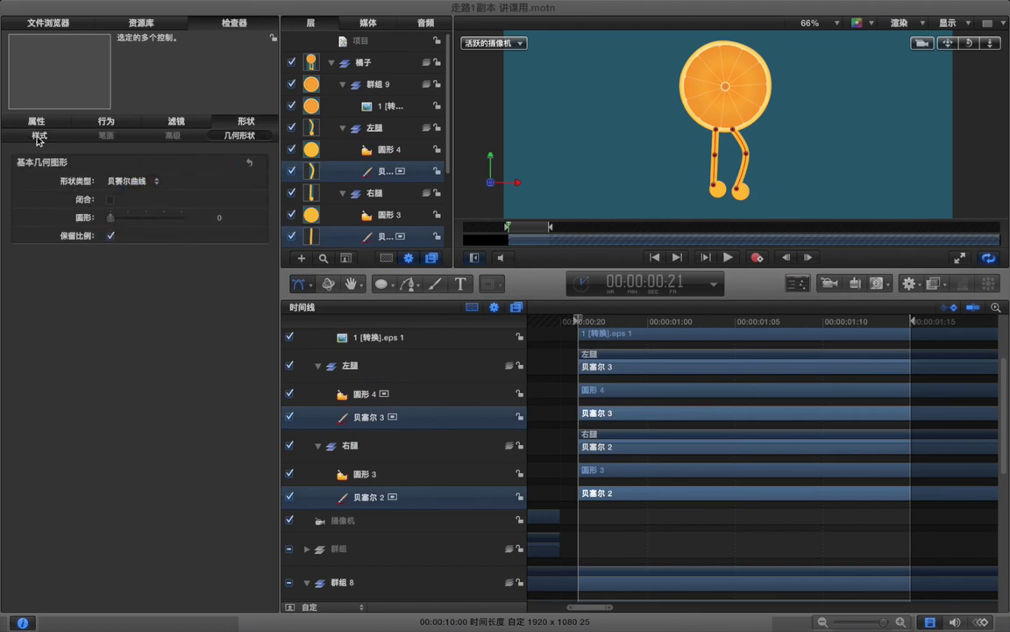
click(430, 425)
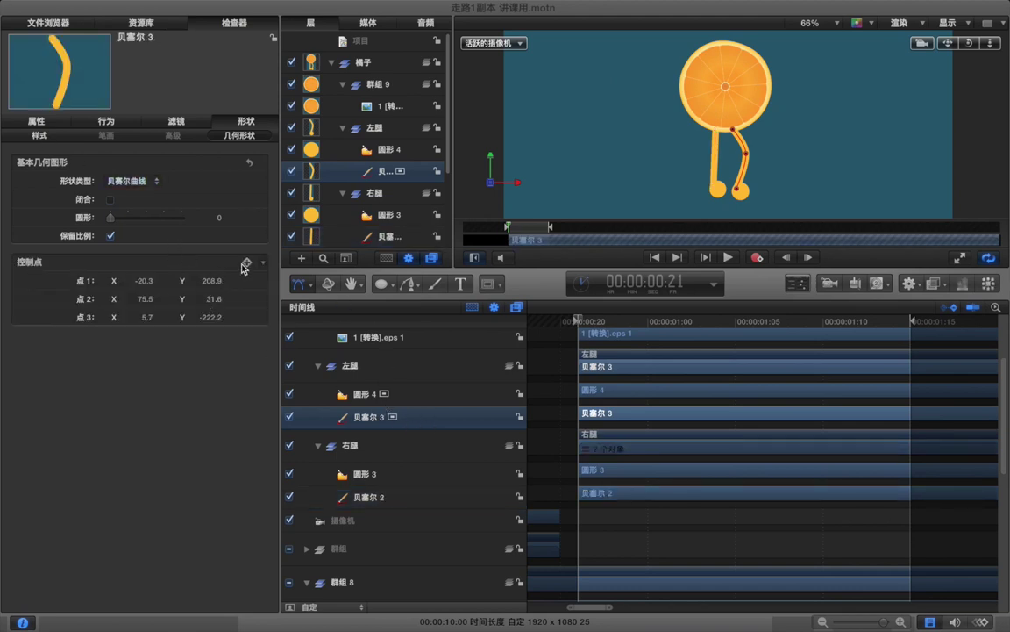
click(247, 262)
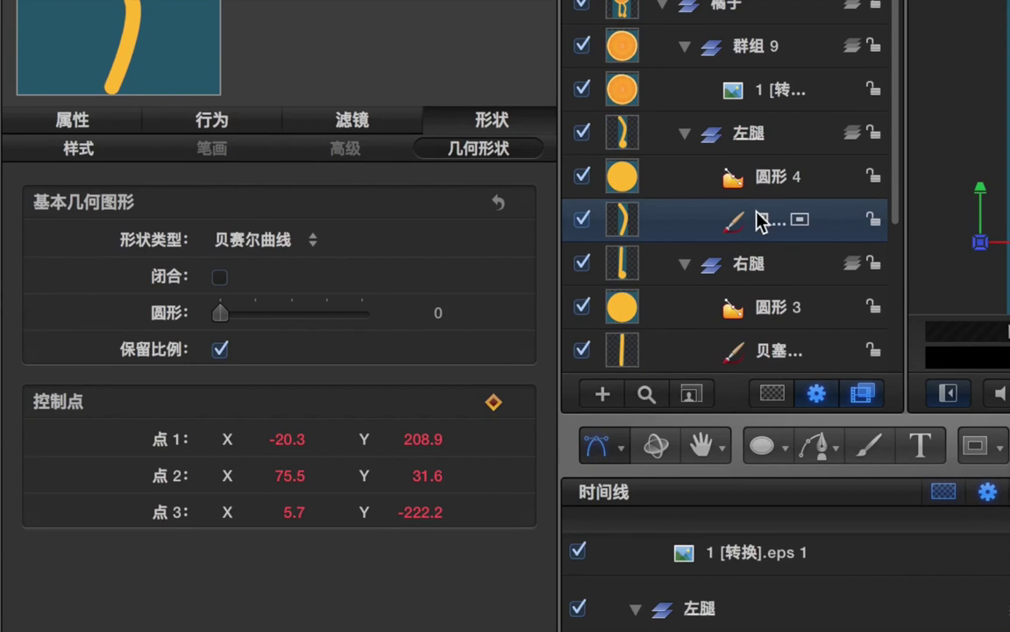
- Add a keyframe at 00:00:00:21 to the control points of the right leg curve 贝塞尔 2
mouse_move(494, 410)
click(773, 351)
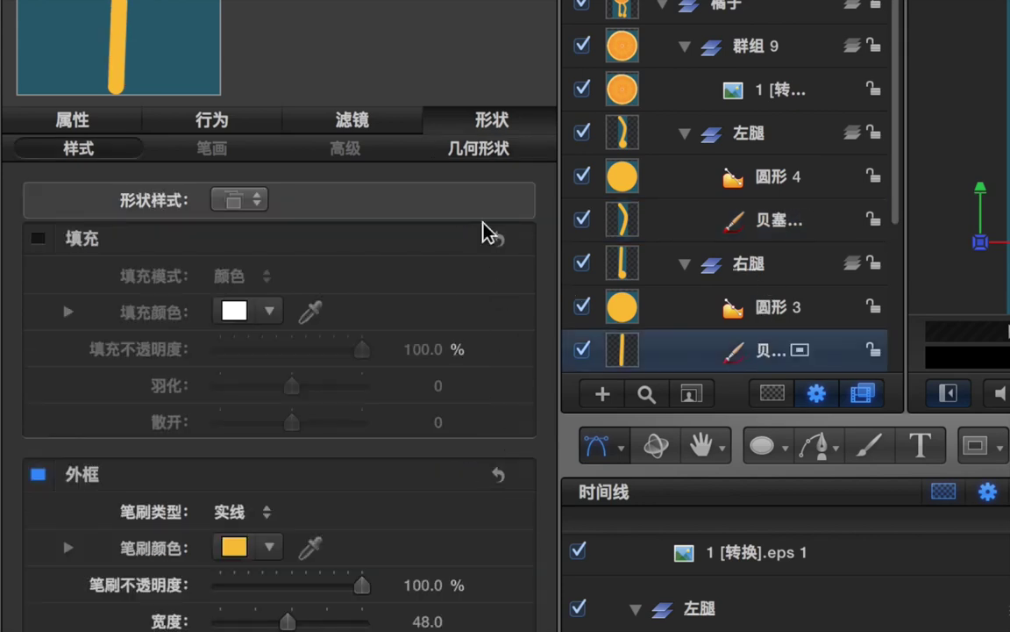
click(494, 155)
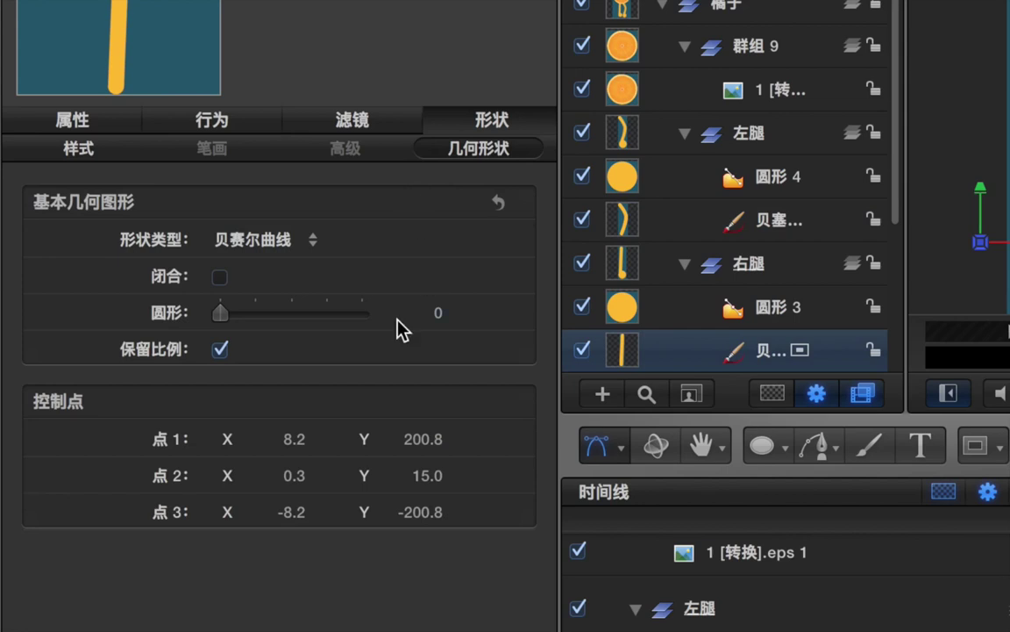
click(494, 402)
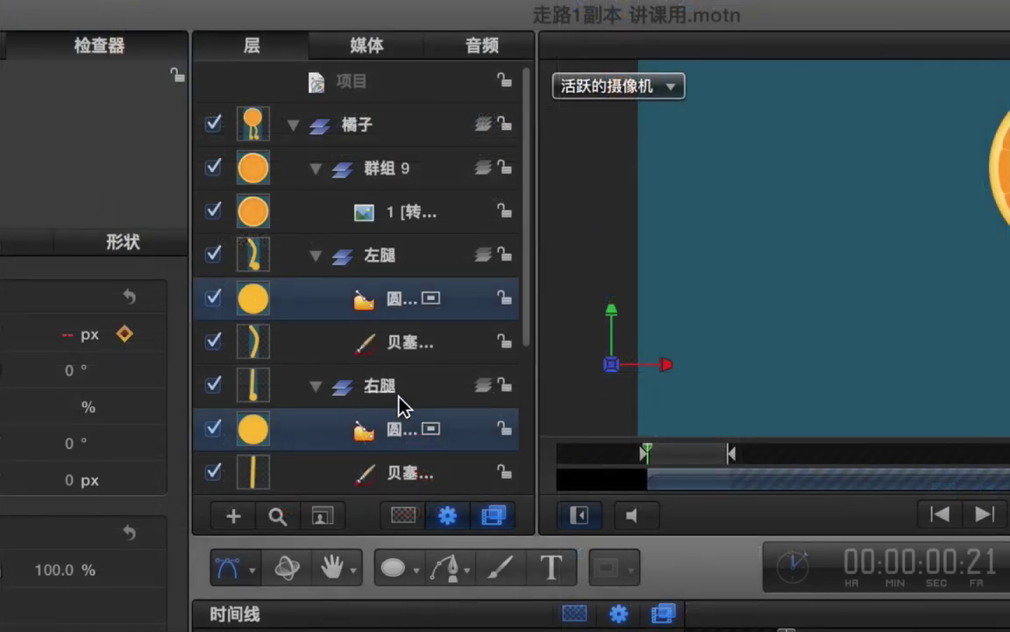
- Move the left foot 圆形 4 onto the end of its leg, at about X 55.8, Y -317.9 px, and select the right foot 圆形 3
click(394, 390)
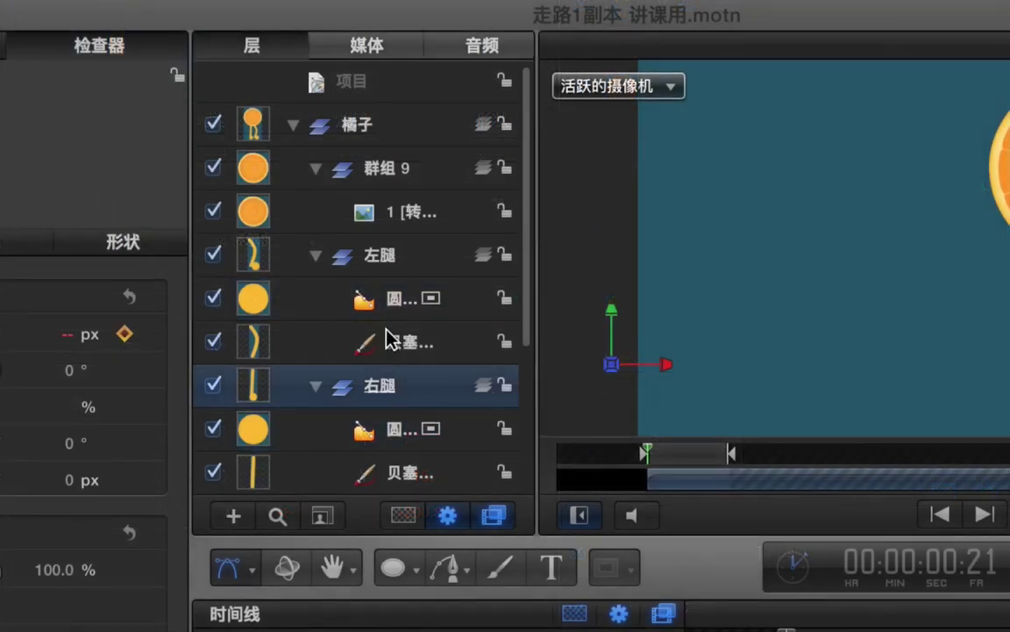
click(386, 298)
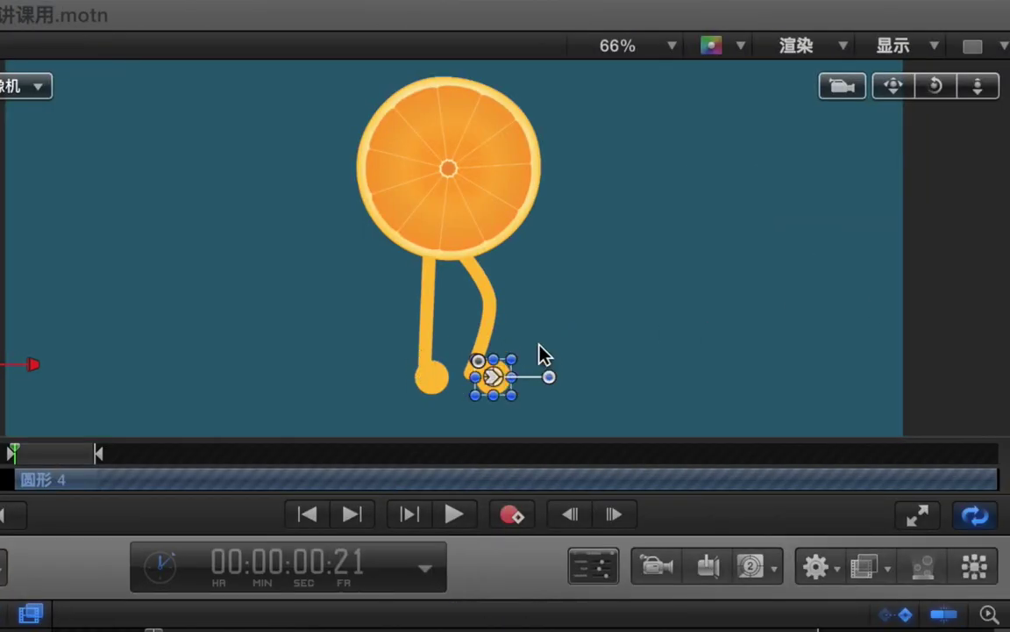
drag(500, 376, 489, 375)
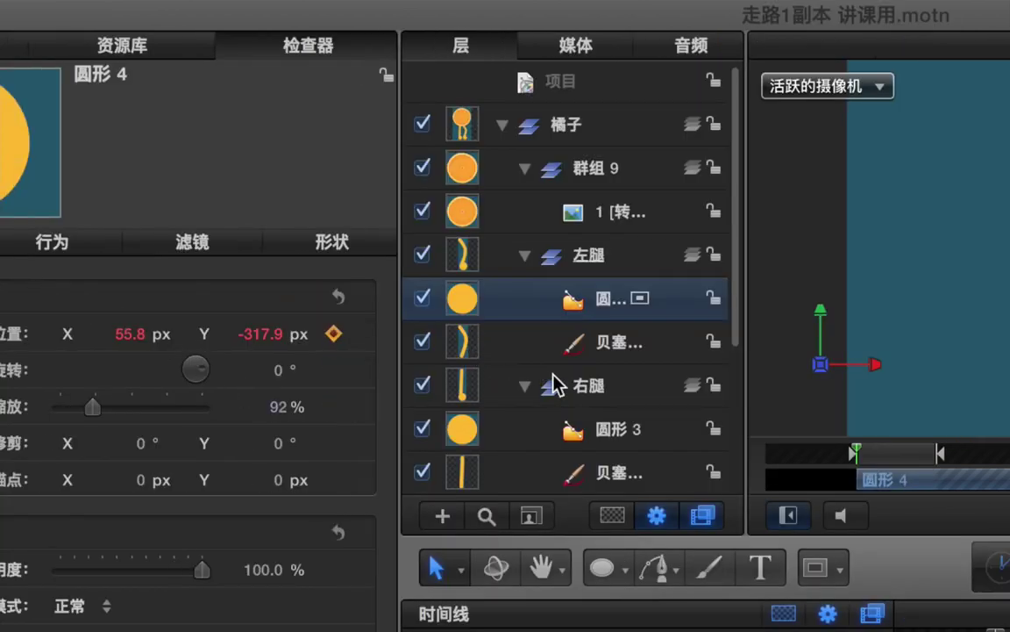
click(620, 436)
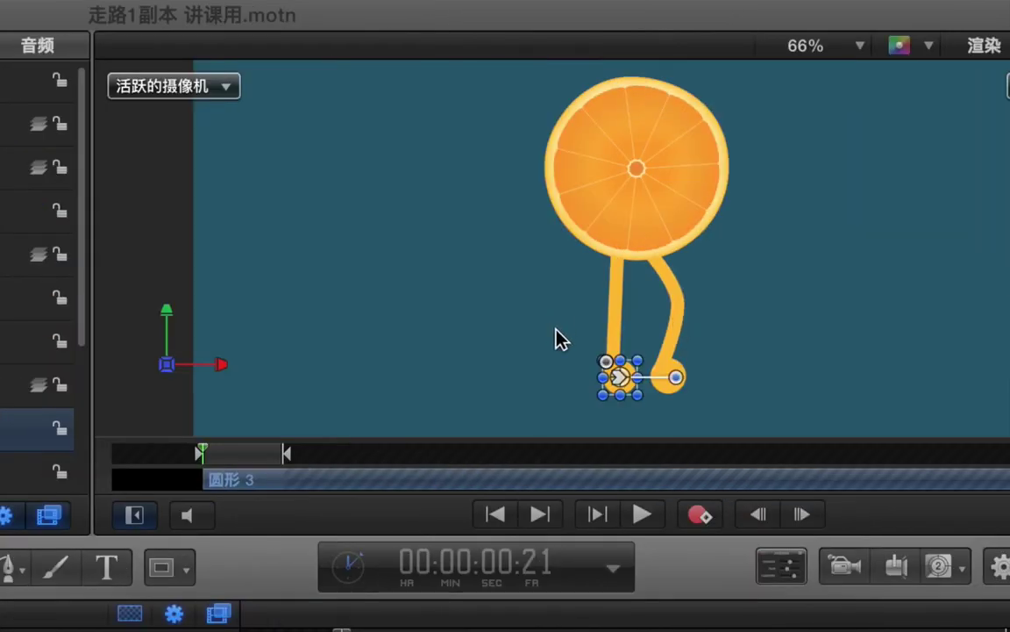
click(630, 377)
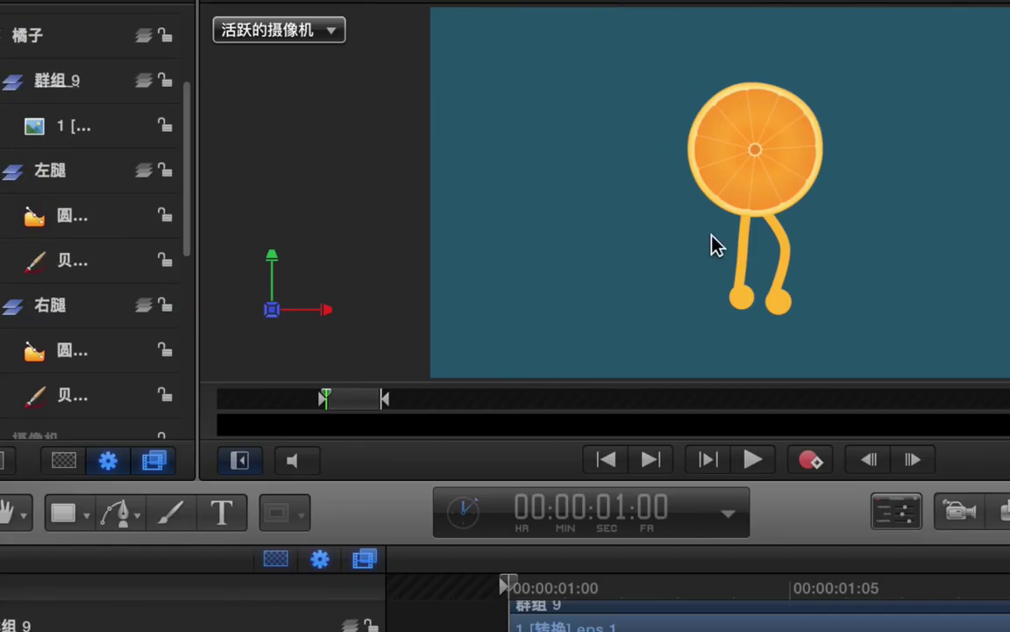
- At 00:00:01:01, use Edit Points to shift the left leg's knee and lower end to the right, and move foot 圆形 4 along
key(Right)
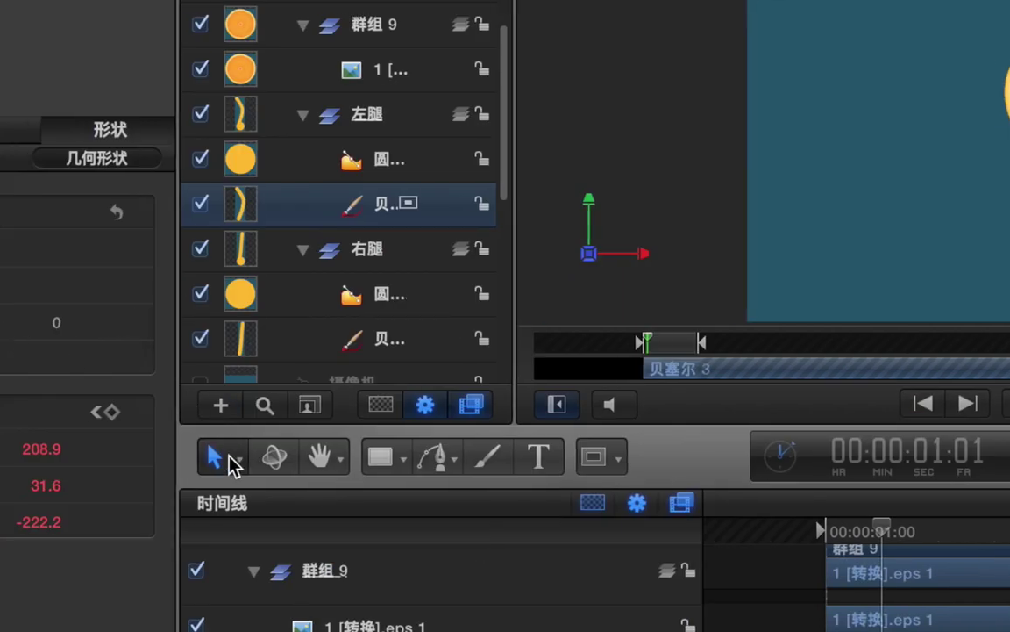
click(233, 462)
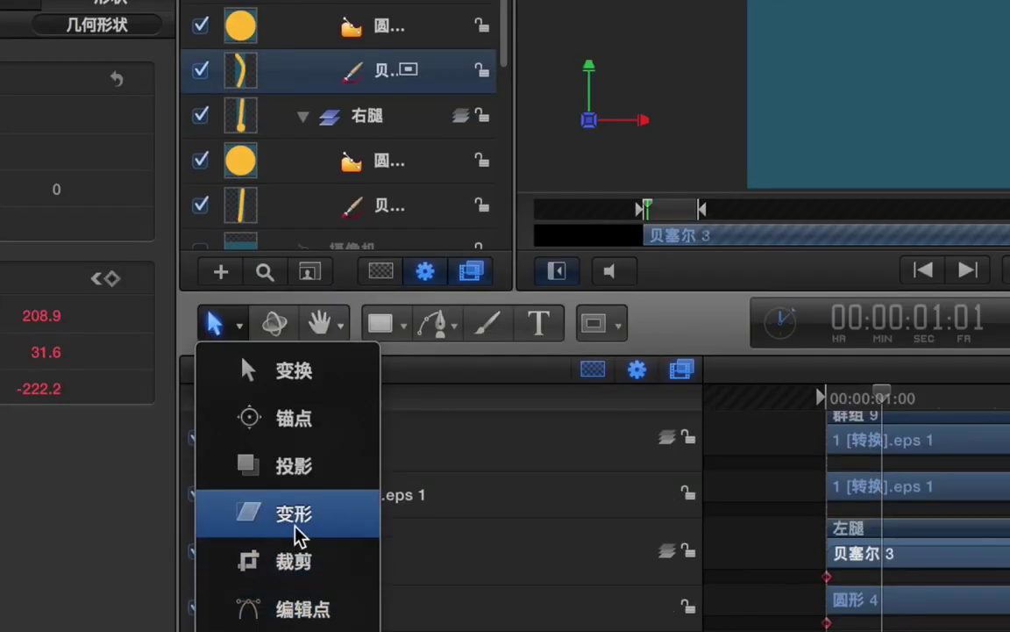
click(305, 611)
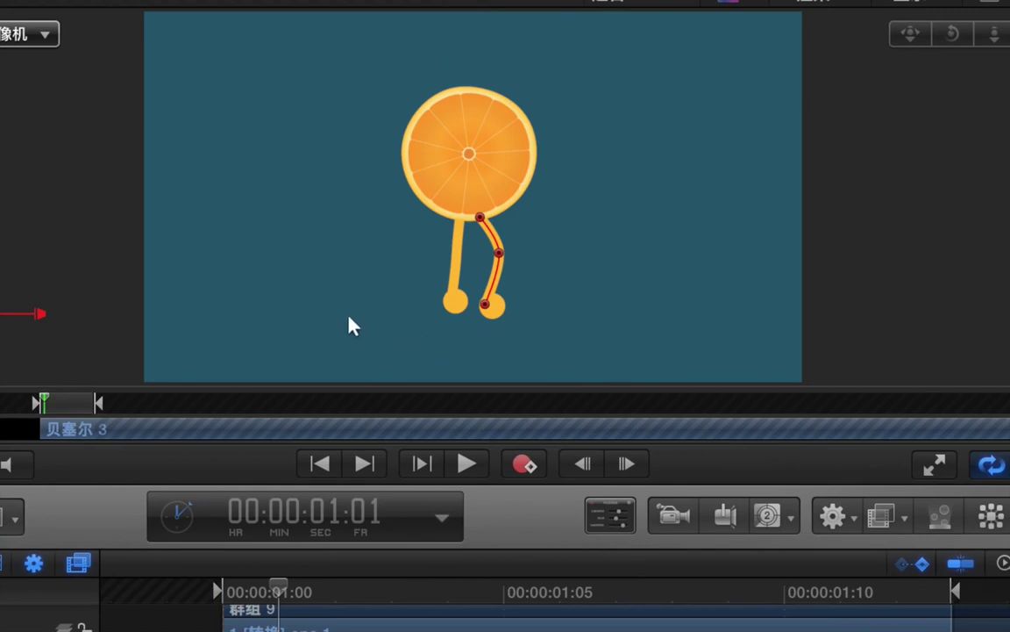
click(502, 264)
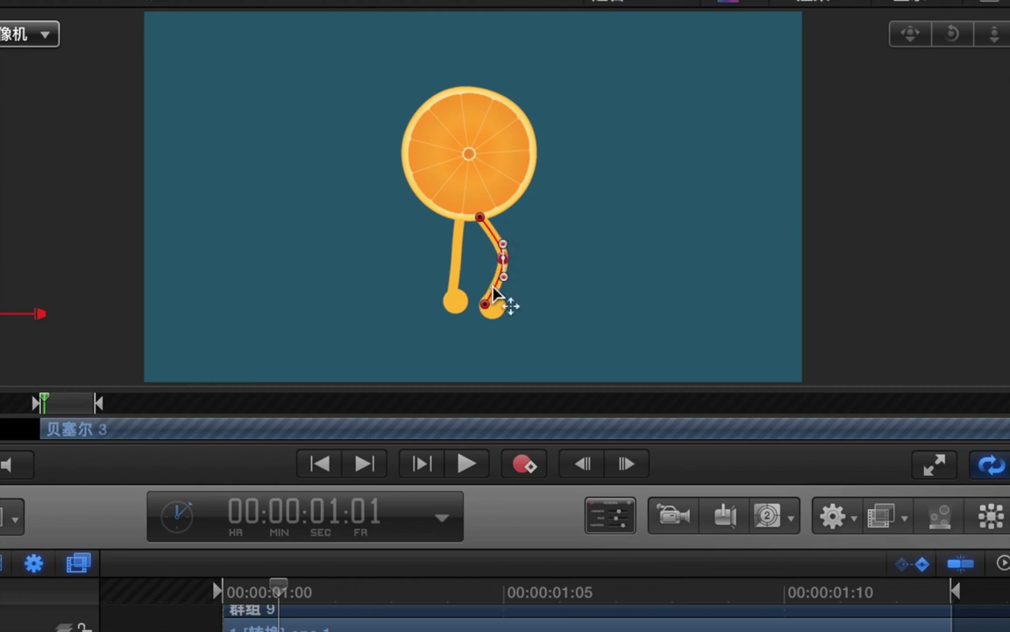
drag(487, 304, 497, 301)
click(492, 303)
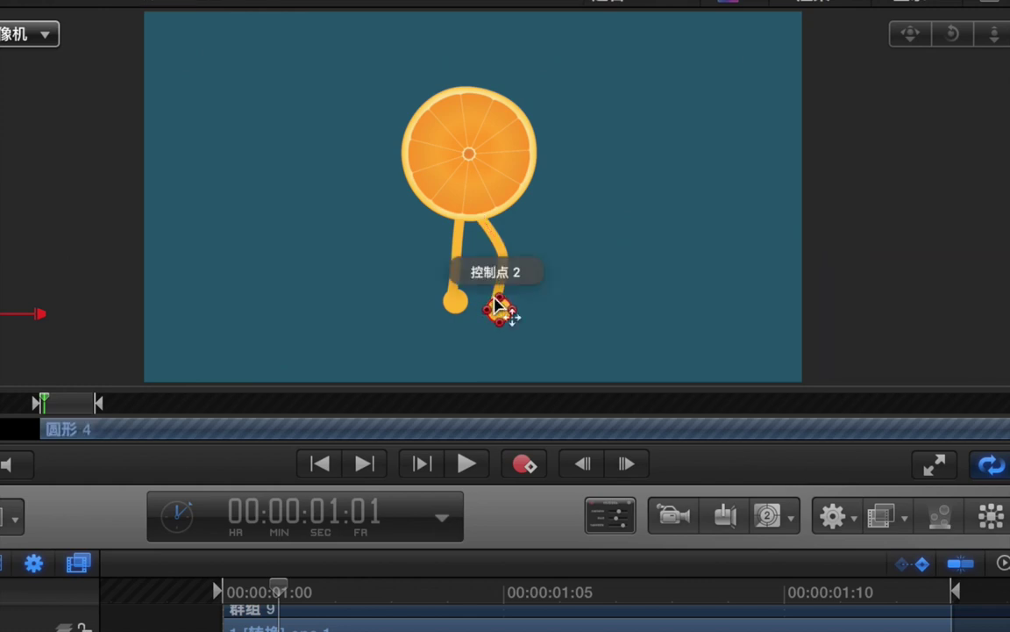
- At 00:00:01:01, bend the right leg curve 贝塞尔 2 and shift its foot 圆形 3 slightly to the left
click(459, 250)
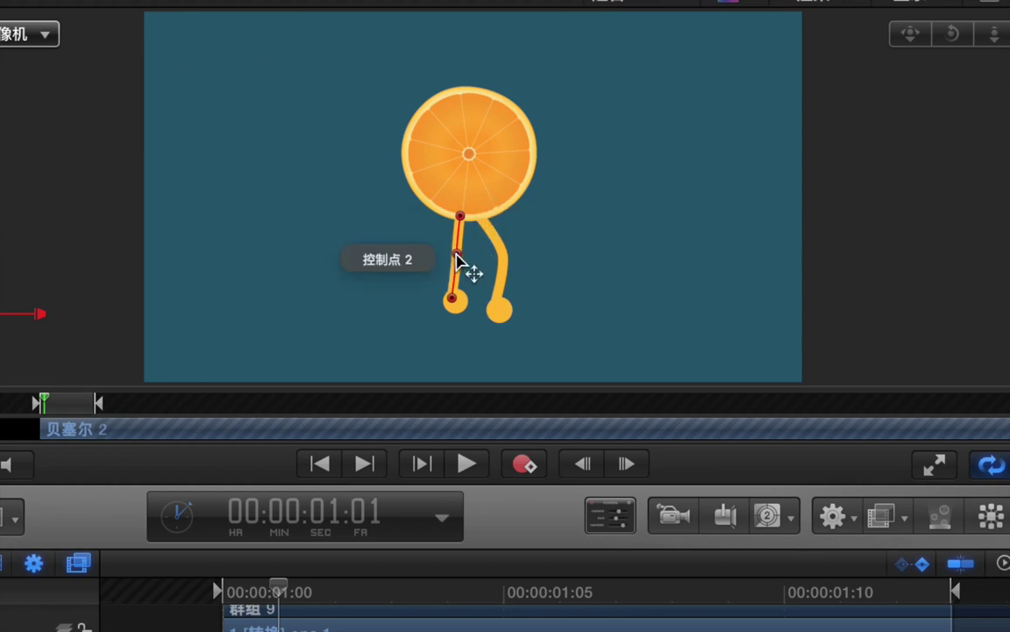
click(456, 253)
drag(455, 255, 452, 307)
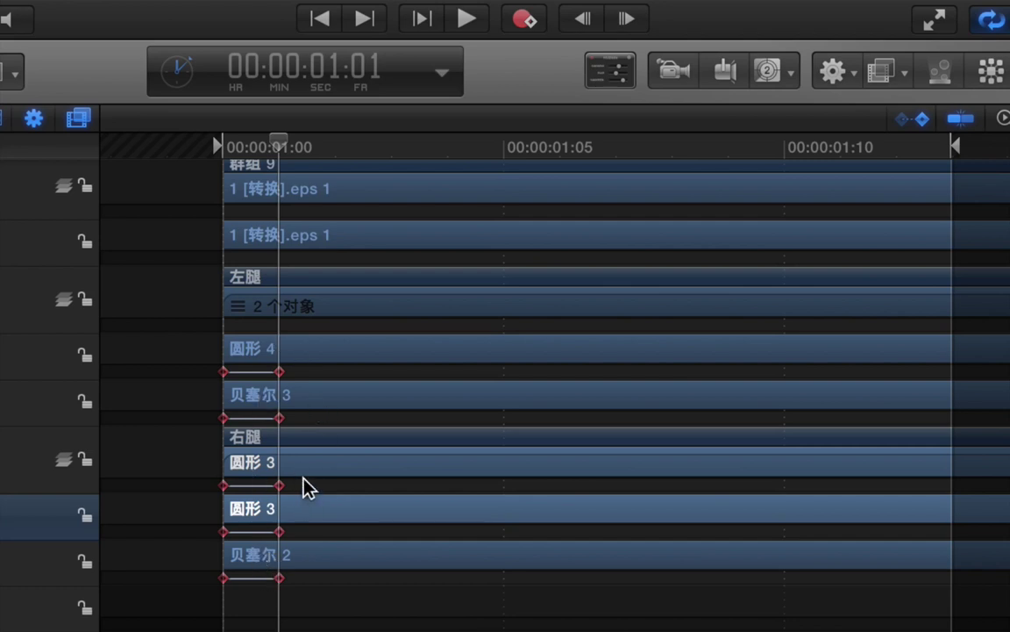
- At 00:00:01:02, adjust the left leg's knee and lower end, and place foot 圆形 4 slightly lower
key(Right)
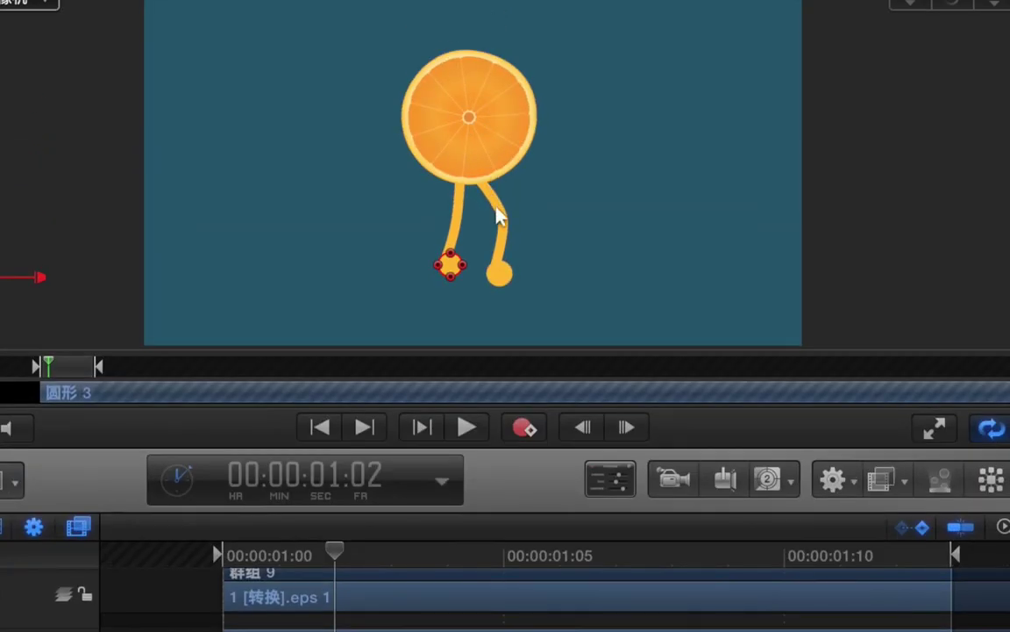
click(498, 118)
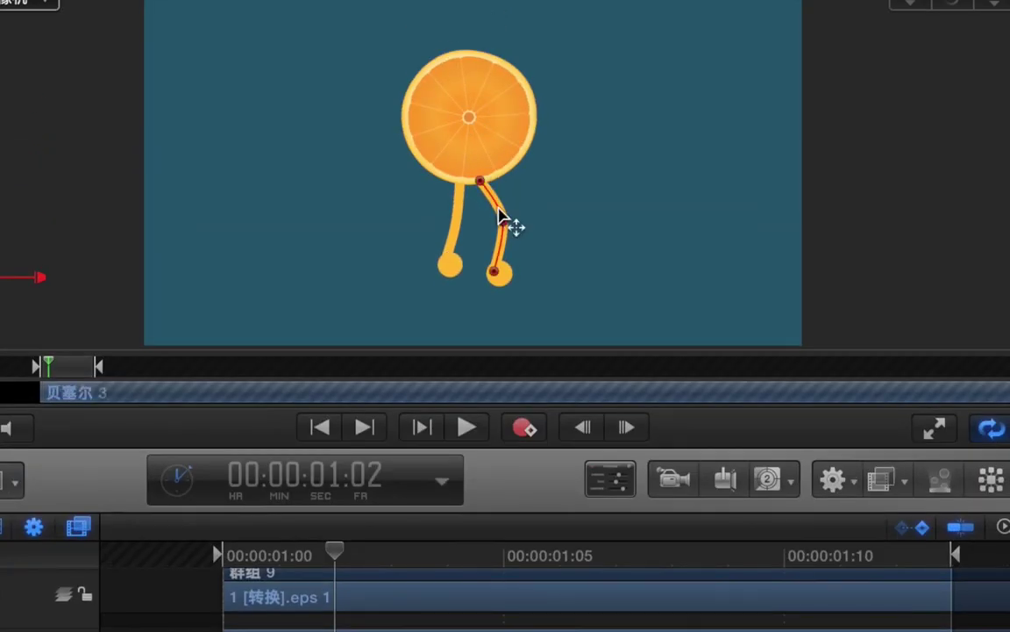
click(505, 227)
click(497, 274)
click(501, 275)
- Still at 00:00:01:02, shift the right leg's knee and lower end to the left and move foot 圆形 3 with them
click(457, 217)
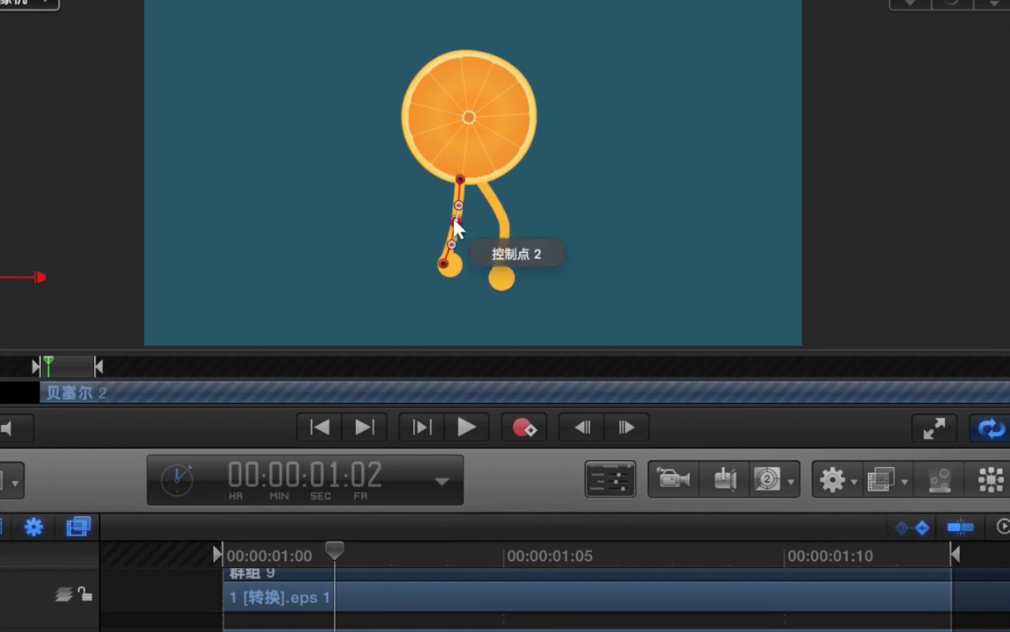
drag(455, 220, 453, 224)
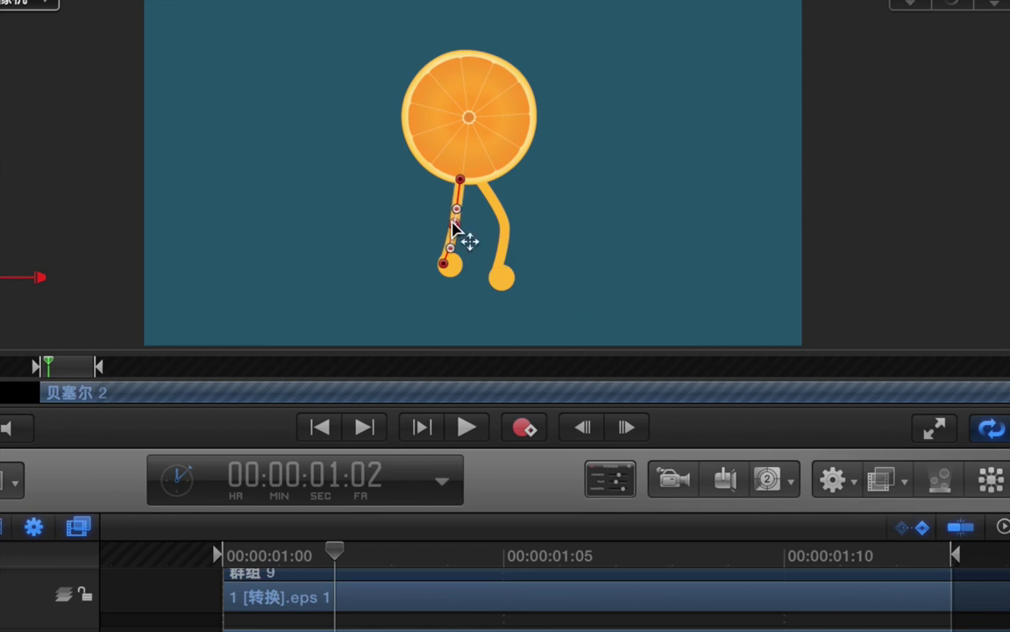
drag(447, 272, 437, 269)
click(447, 268)
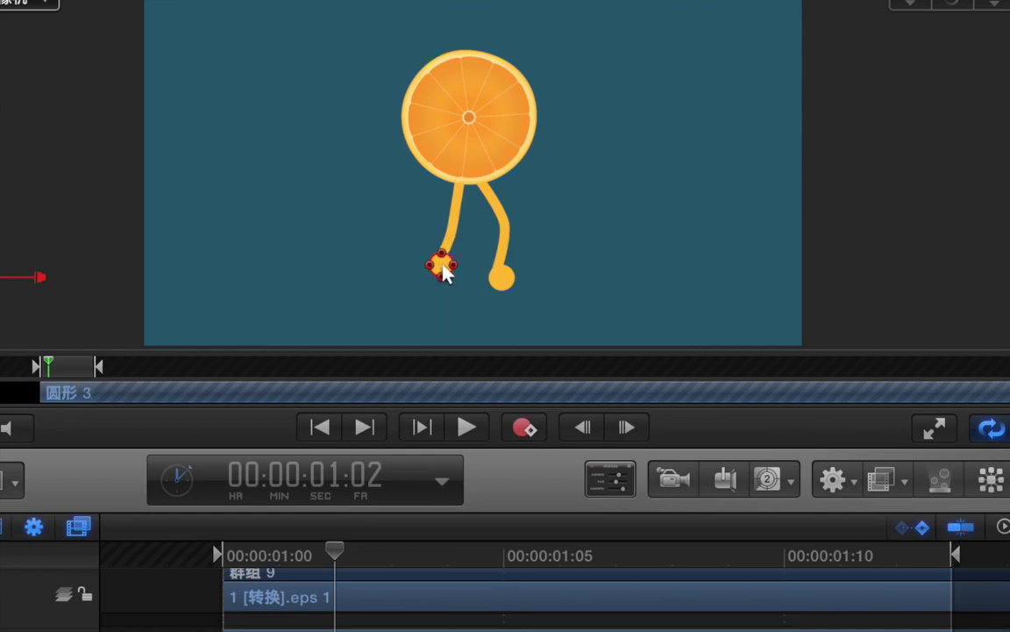
- At 00:00:01:03, adjust the knee and lower end of the left leg and lower foot 圆形 4 slightly to match
key(Right)
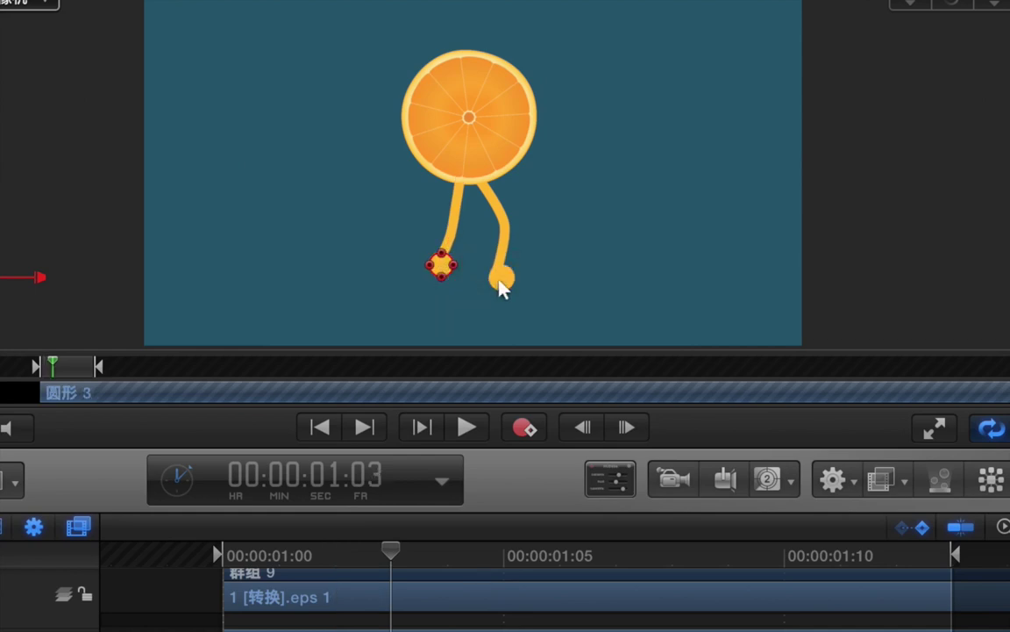
click(506, 238)
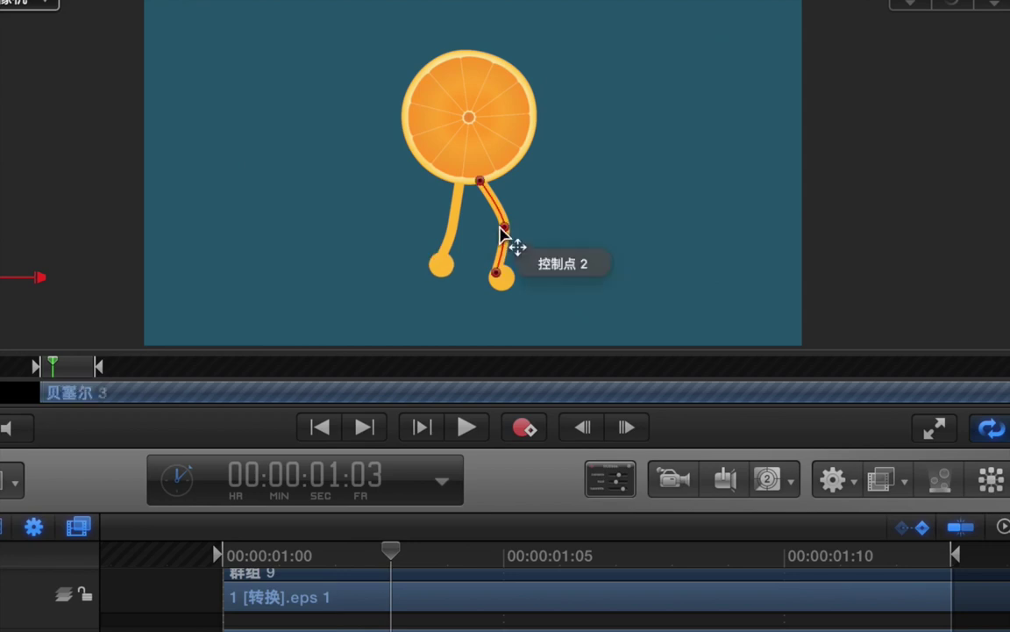
click(504, 228)
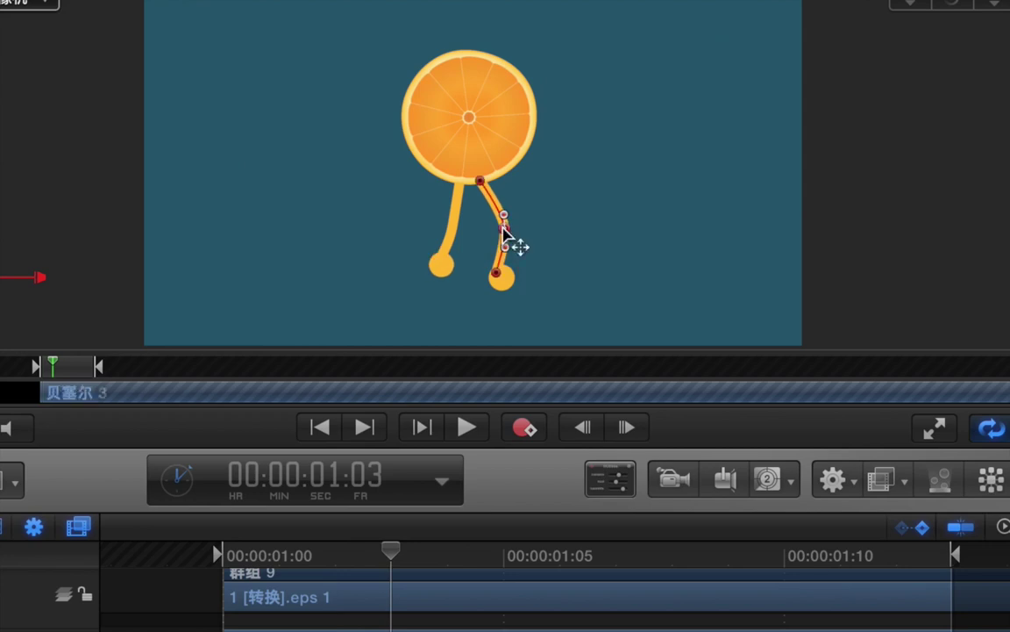
click(498, 279)
click(505, 279)
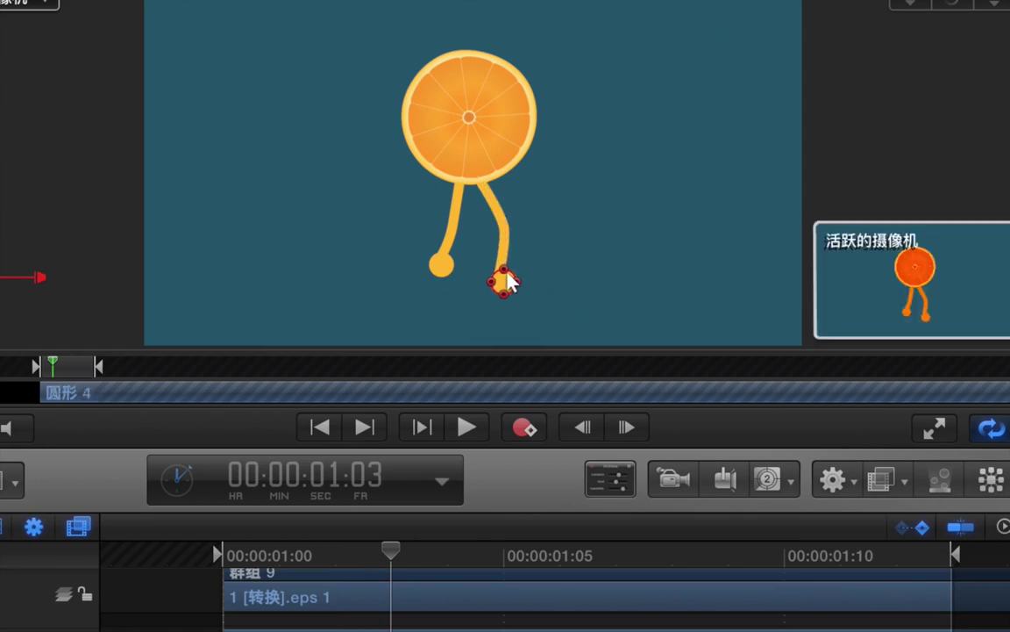
- Still at 00:00:01:03, pull the right leg's lower end to the left, smooth the knee curve, and move foot 圆形 3 to match
click(442, 265)
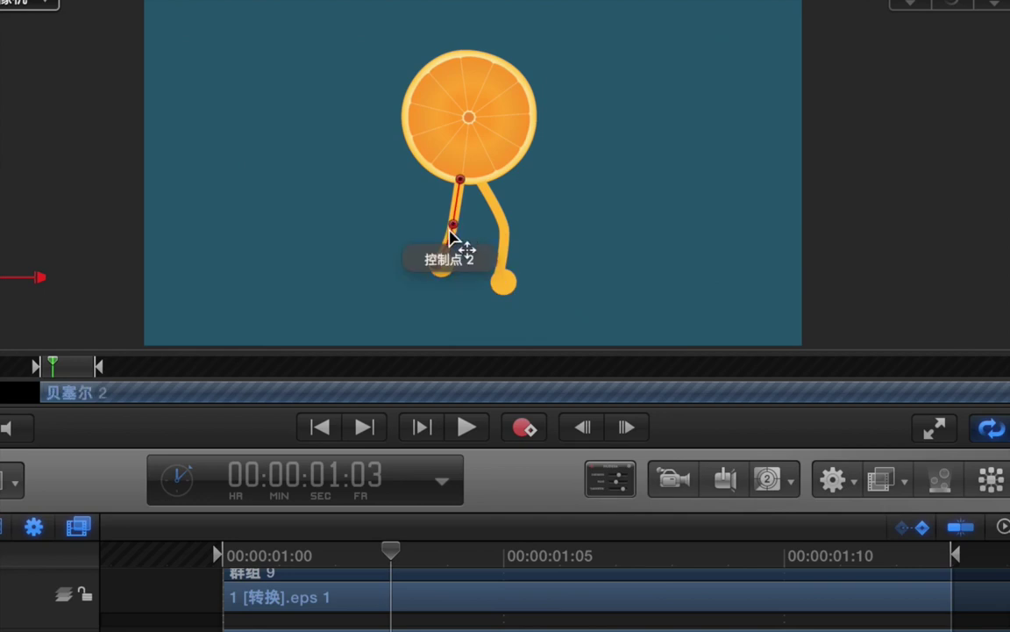
drag(436, 267, 426, 265)
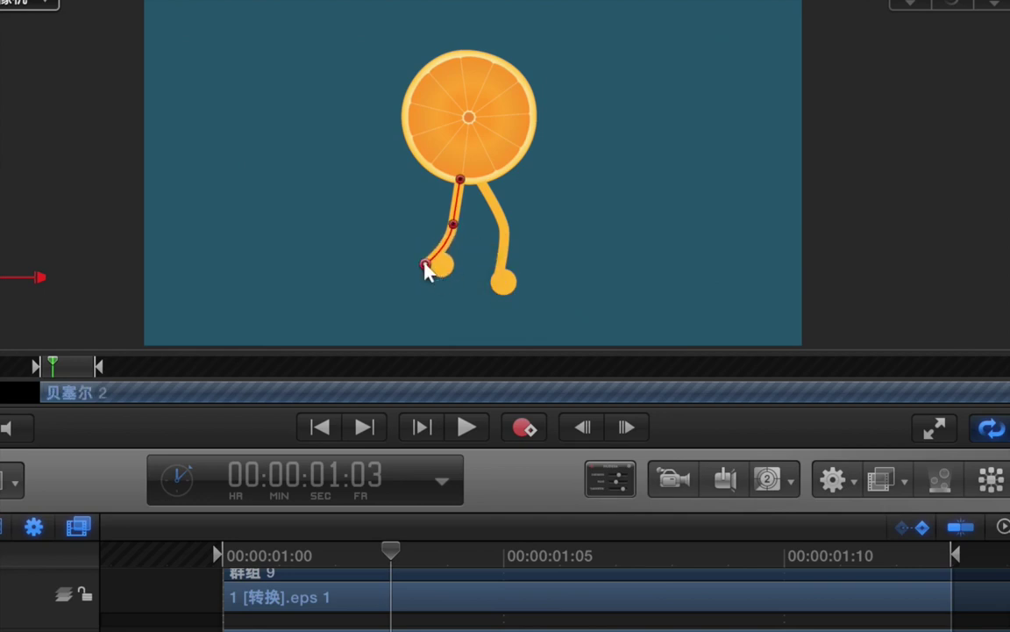
click(454, 225)
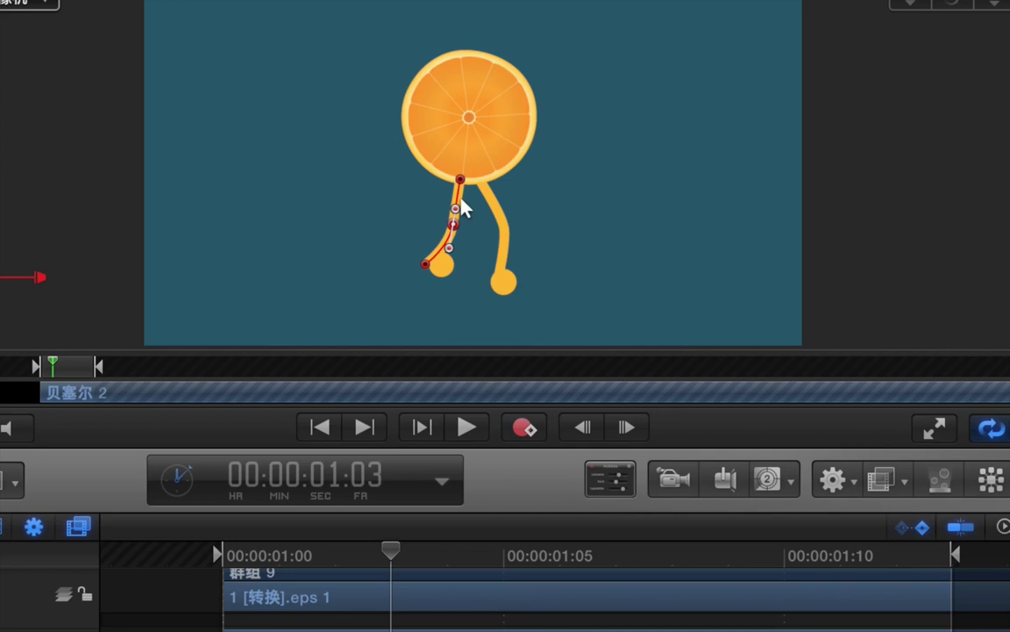
drag(456, 208, 458, 205)
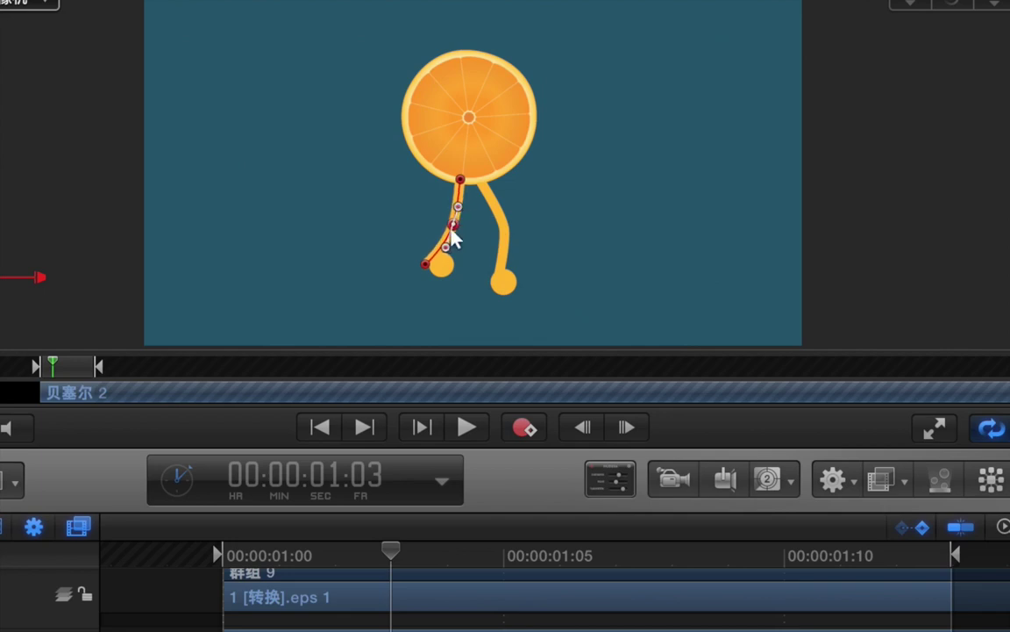
click(439, 266)
drag(439, 266, 434, 267)
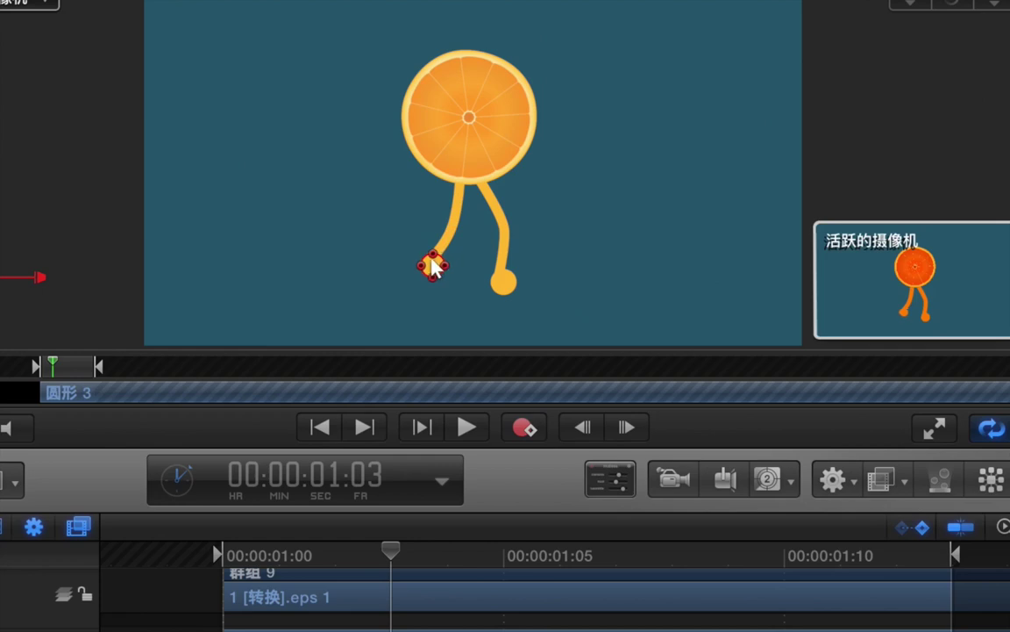
- At 00:00:01:04, shift foot 圆形 4 and the lower end of leg 贝塞尔 3 slightly right and down, and lower its knee a little
key(Right)
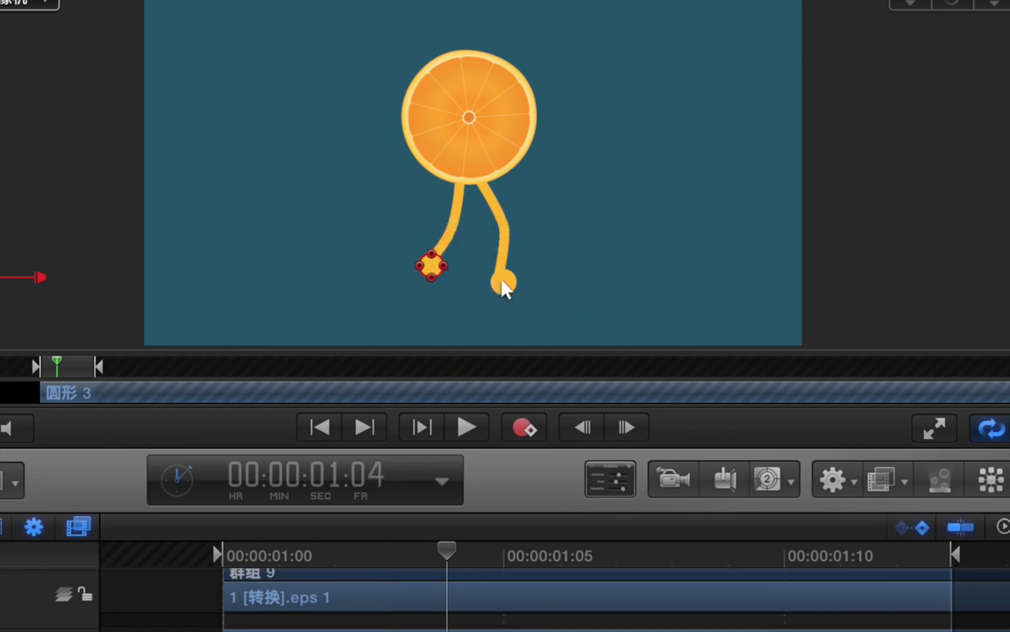
click(504, 283)
click(504, 283)
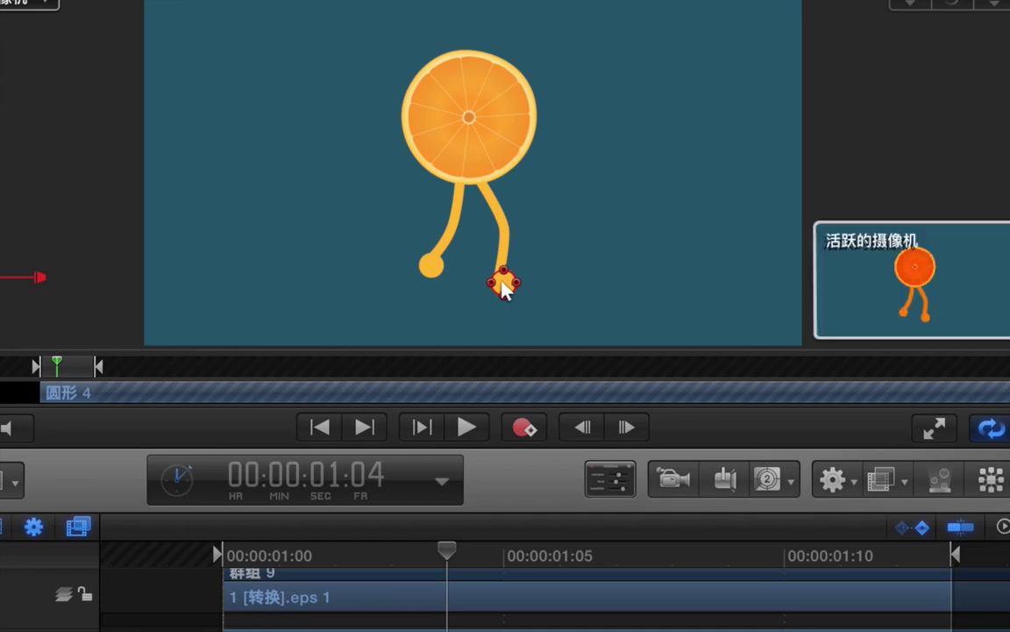
click(501, 277)
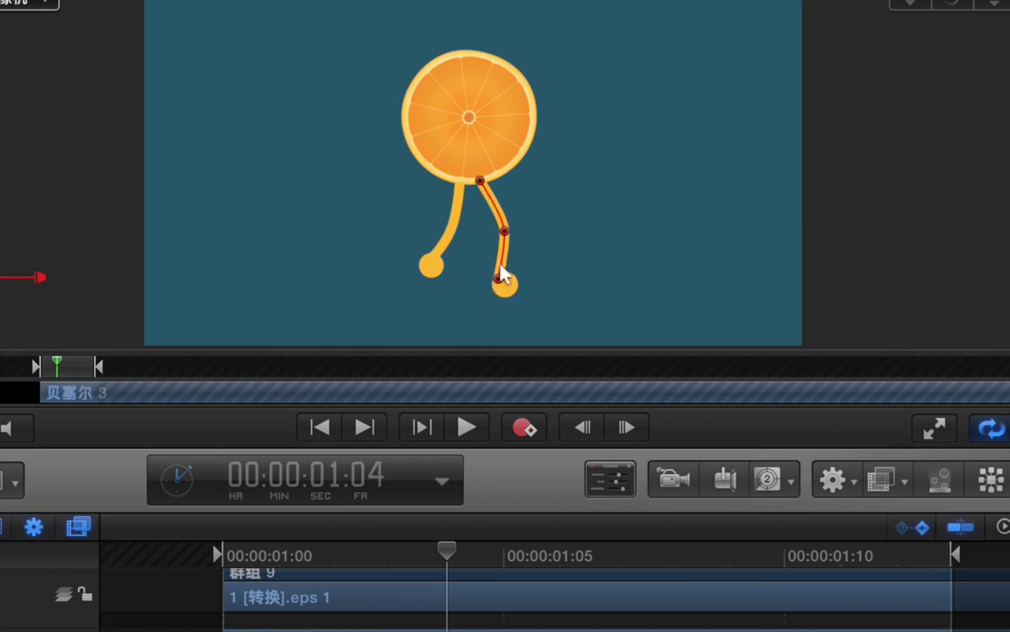
mouse_move(499, 283)
mouse_down()
mouse_move(512, 292)
mouse_move(504, 288)
mouse_up()
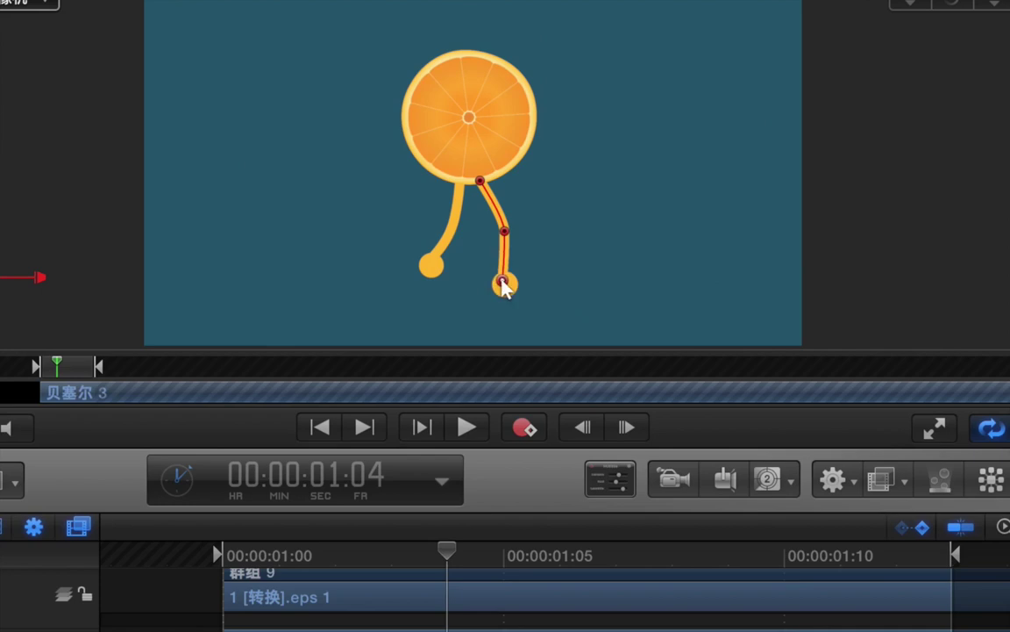
click(508, 292)
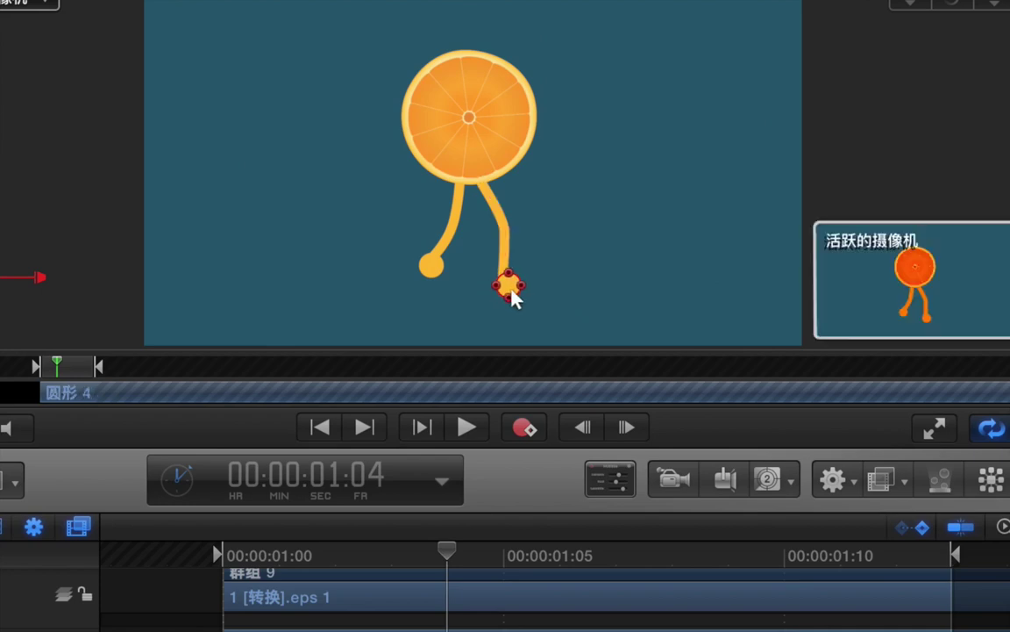
click(507, 233)
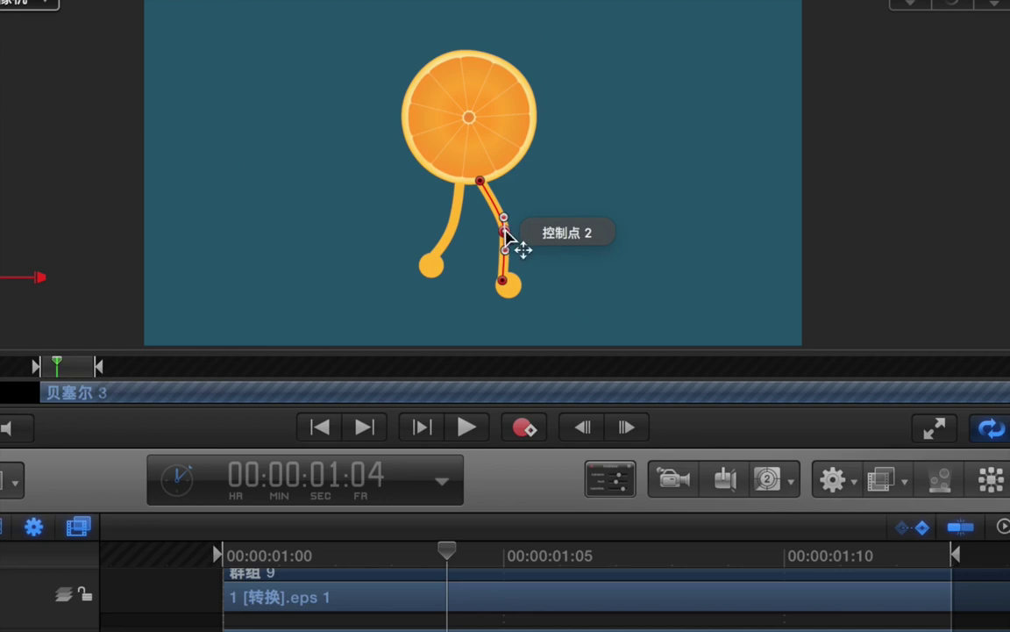
drag(506, 232, 507, 237)
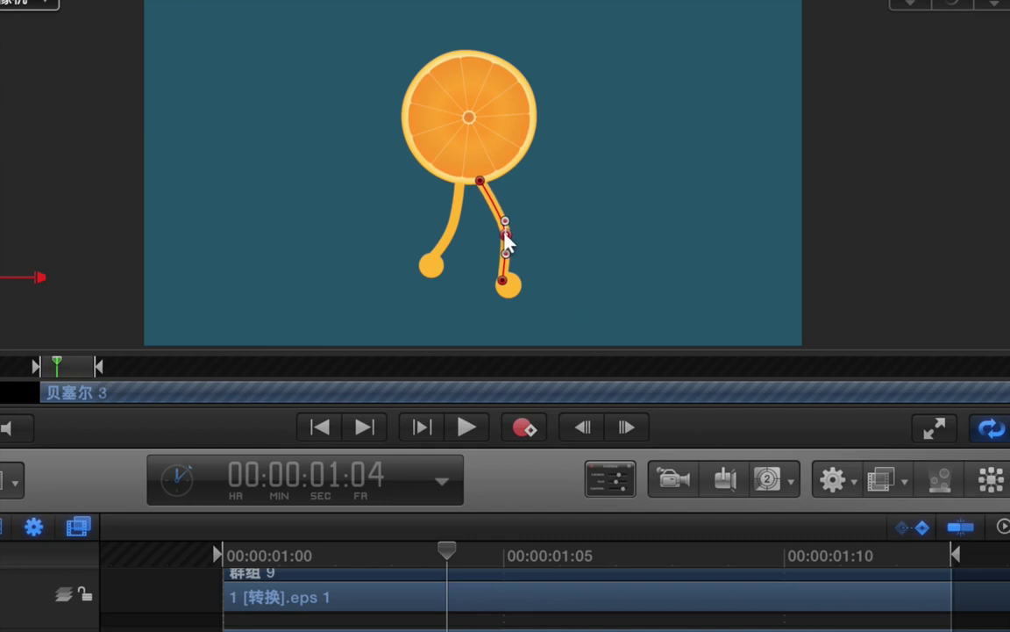
- Still at 00:00:01:04, pull the lower end of leg 贝塞尔 2 slightly left and move foot 圆形 3 to match
click(447, 233)
drag(425, 263, 421, 266)
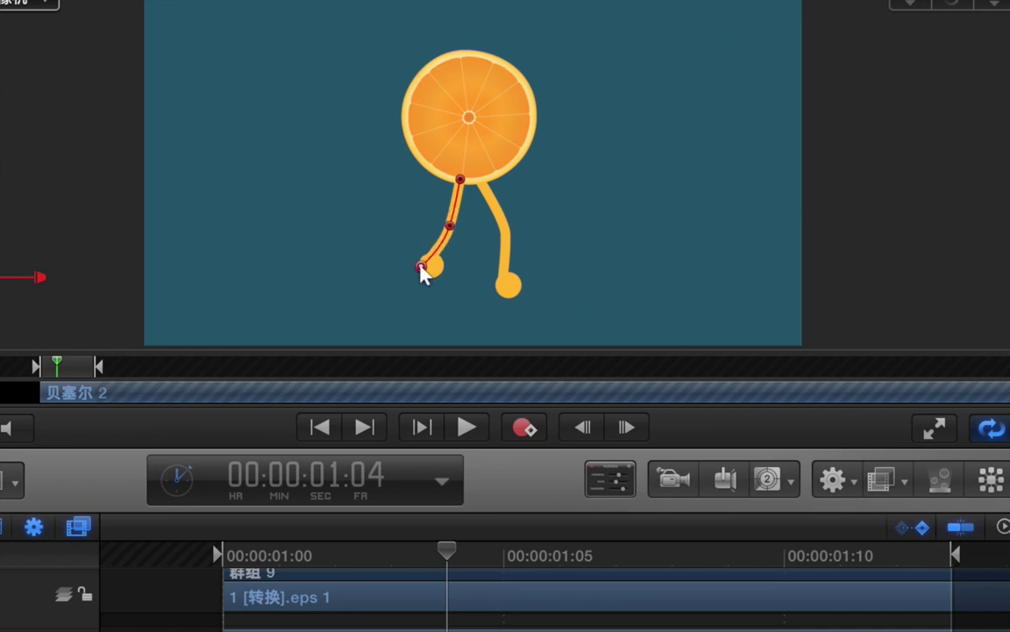
click(435, 271)
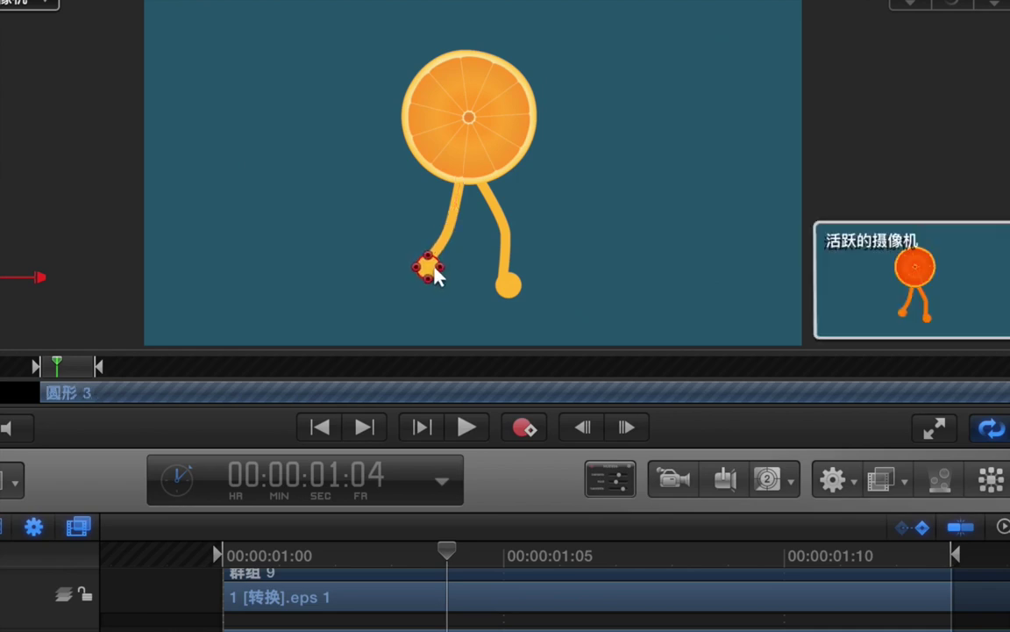
- At 00:00:01:05, move foot 圆形 4 and the lower end of leg 贝塞尔 3 left and slightly down, and nudge its knee left
key(Right)
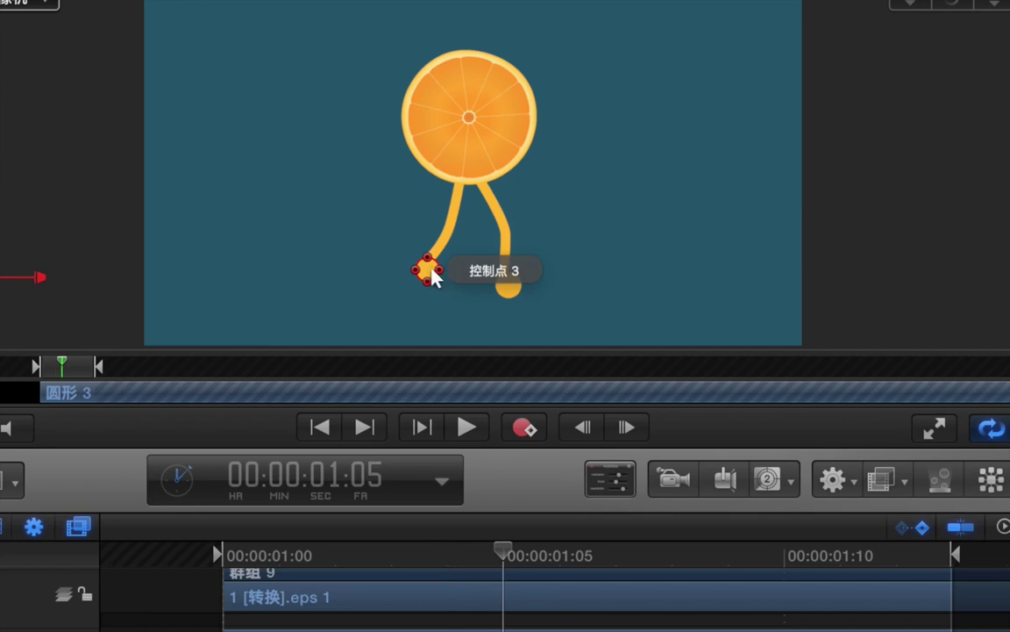
click(503, 287)
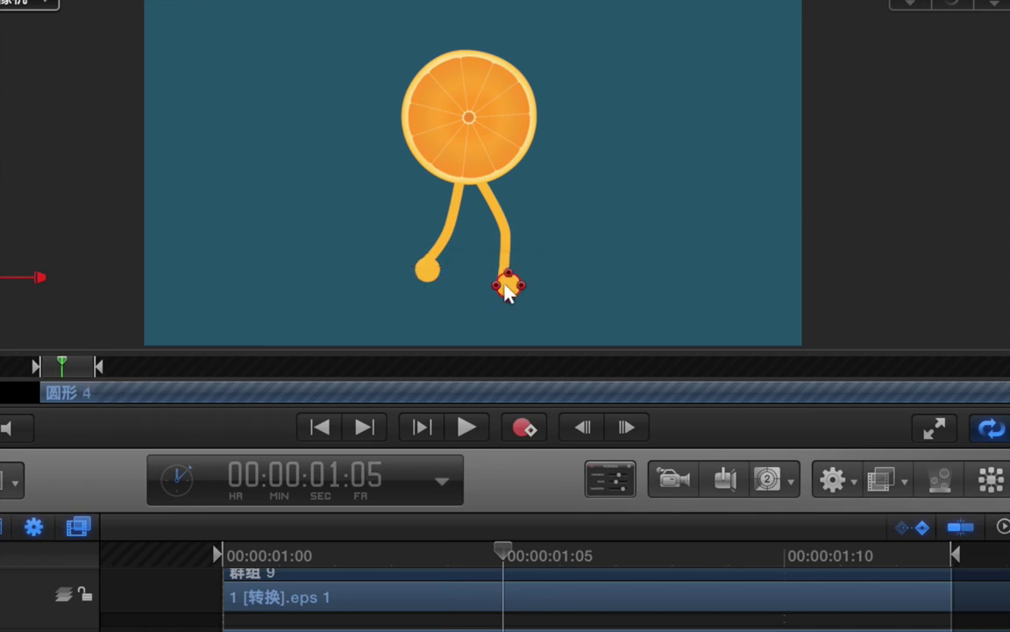
drag(501, 285, 495, 289)
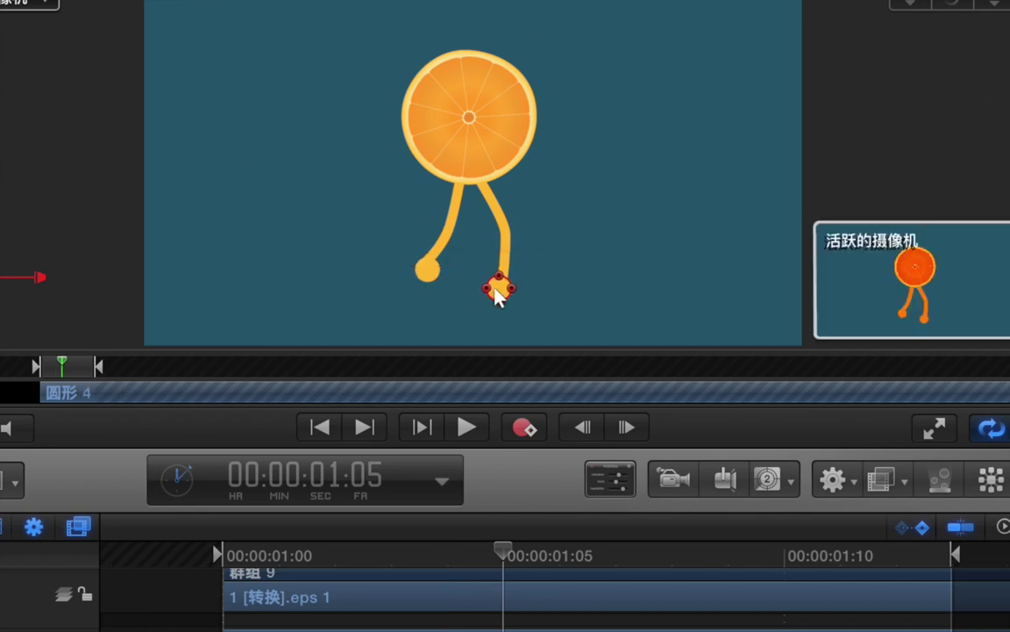
click(505, 267)
drag(502, 282, 493, 287)
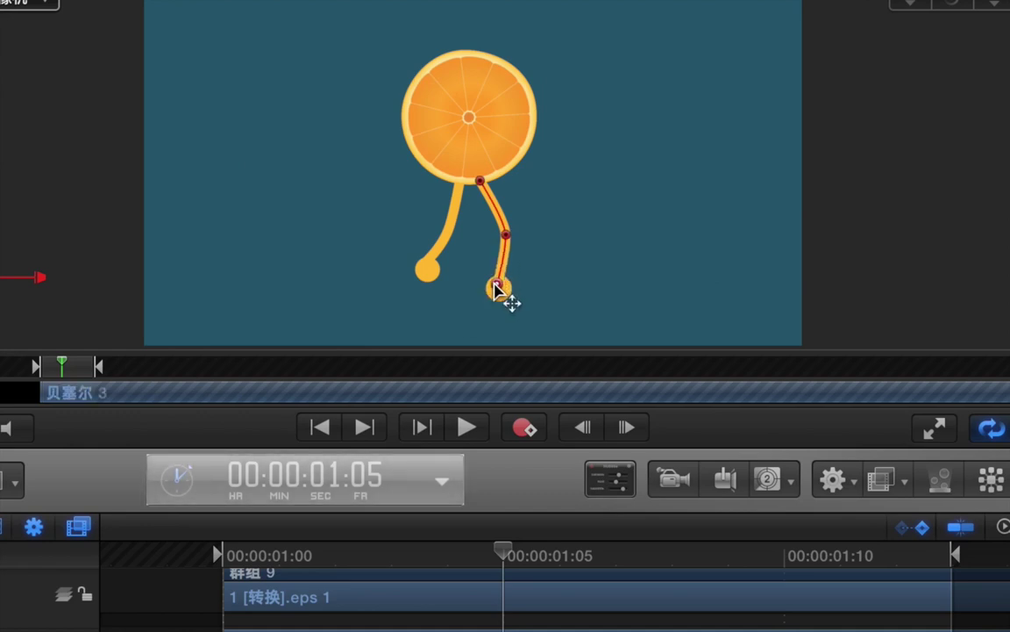
click(506, 237)
mouse_move(507, 237)
mouse_down()
mouse_move(516, 248)
mouse_move(503, 235)
mouse_up()
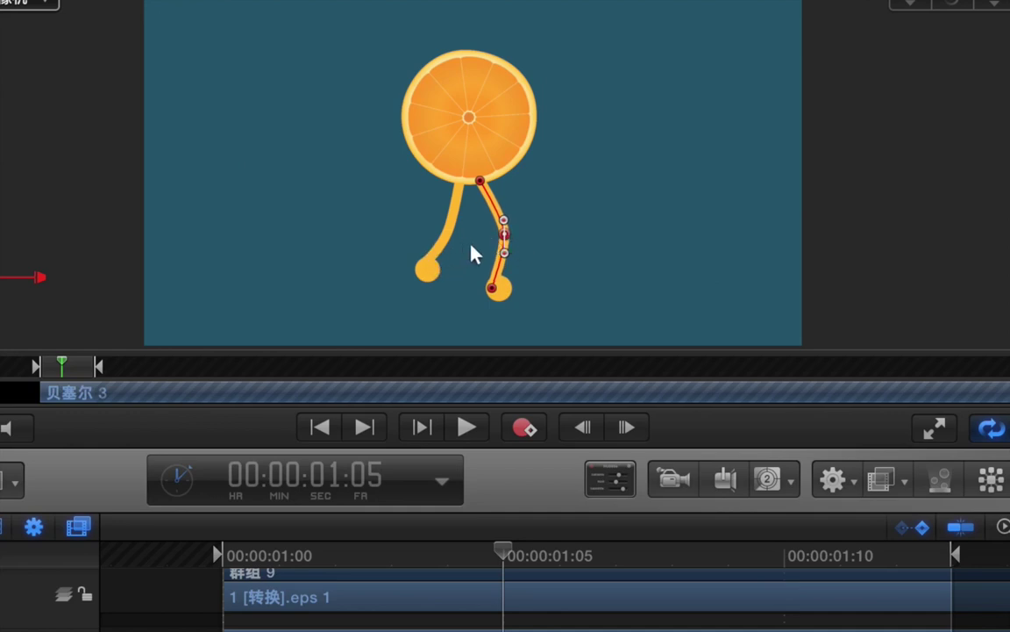
- Still at 00:00:01:05, move foot 圆形 3 slightly right and up and bring the lower end of leg 贝塞尔 2 onto it
click(433, 273)
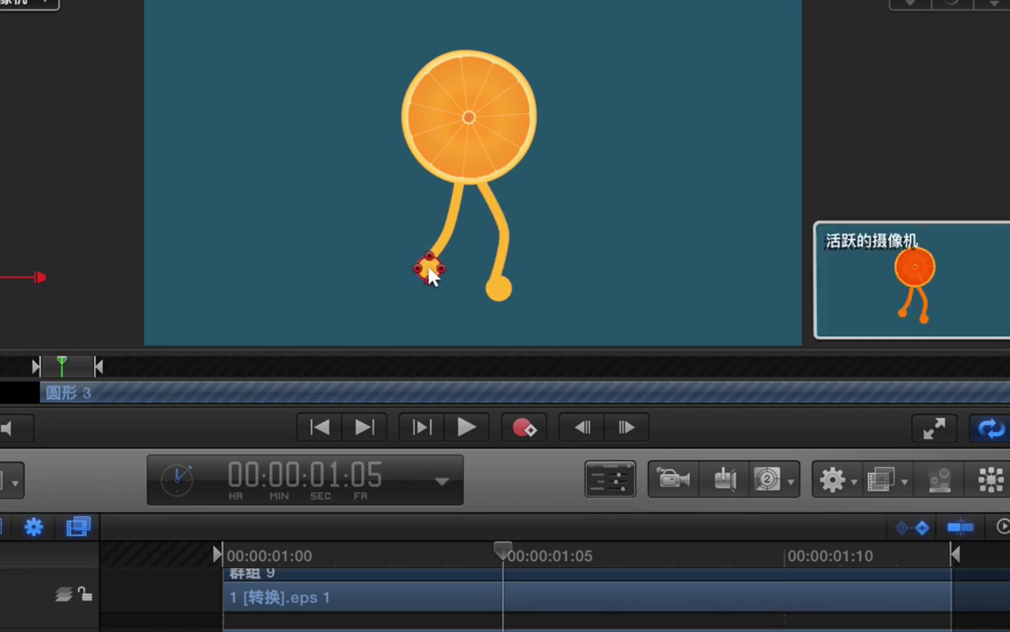
click(439, 251)
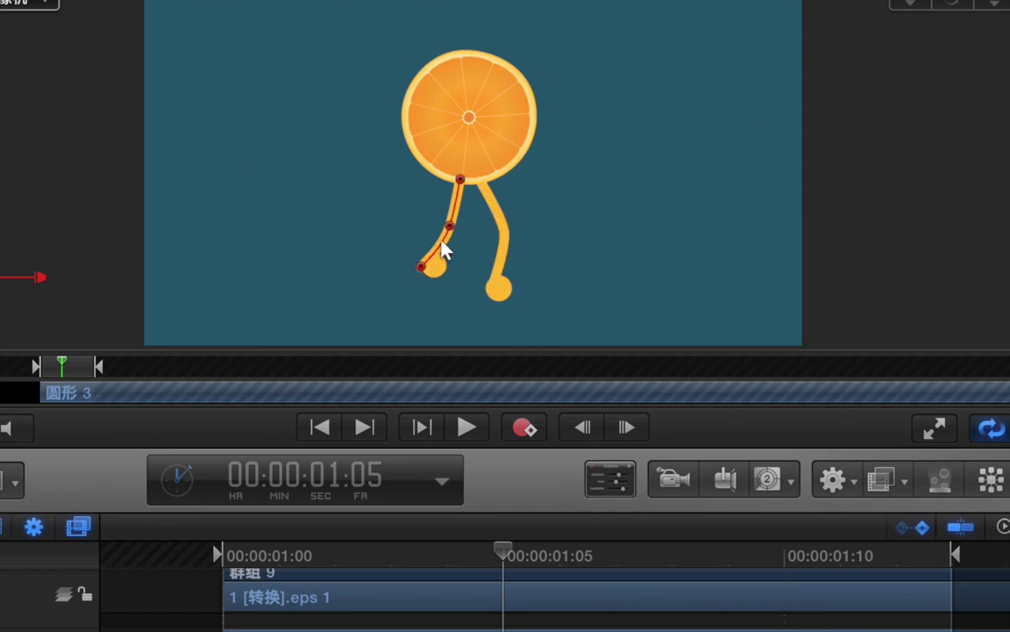
drag(422, 266, 431, 262)
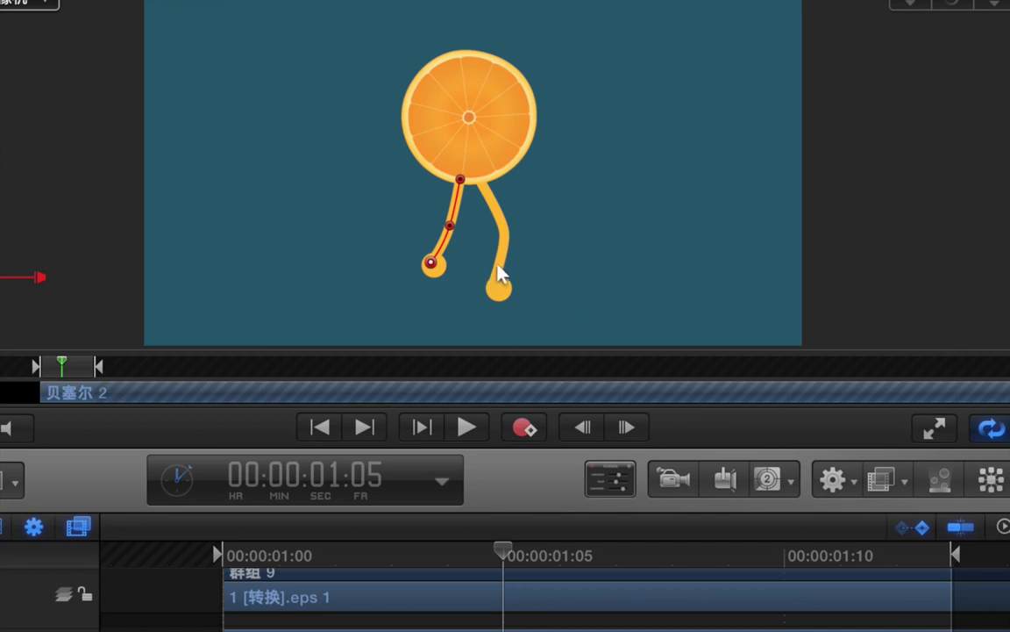
- At 00:00:01:06, shift leg 贝塞尔 3 with foot 圆形 4 to the left, and leg 贝塞尔 2 with foot 圆形 3 to the right
key(Right)
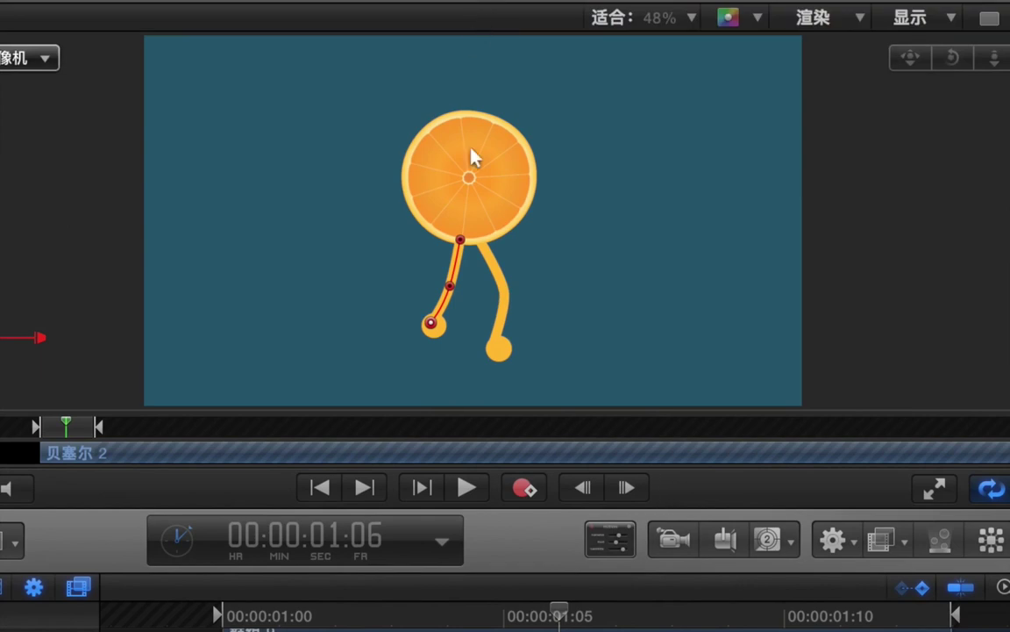
click(498, 296)
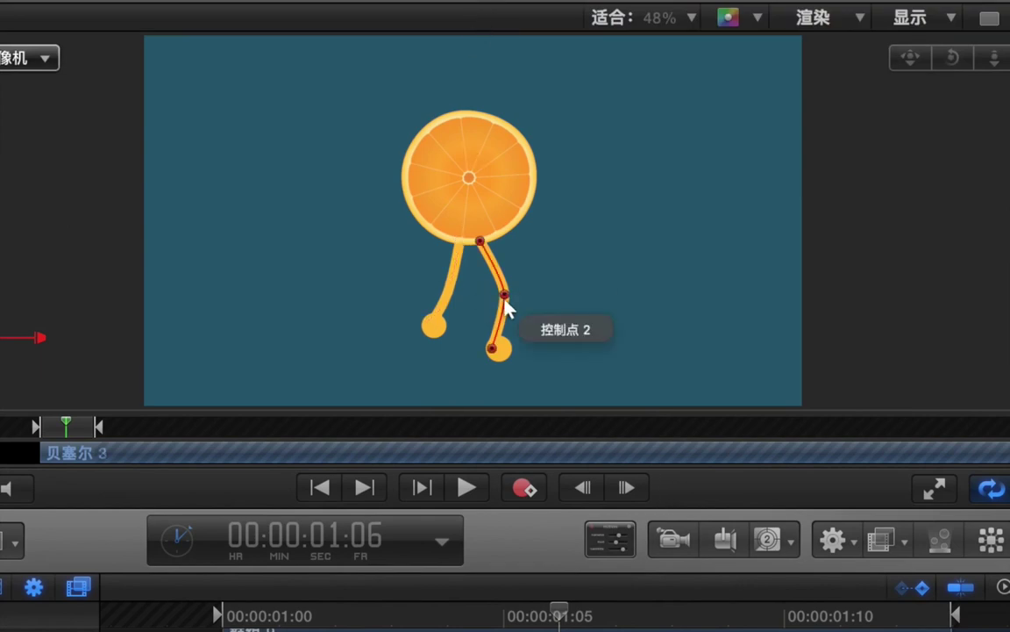
drag(493, 351, 482, 346)
mouse_move(506, 294)
mouse_down()
mouse_move(513, 312)
mouse_move(500, 302)
mouse_up()
drag(499, 347, 489, 349)
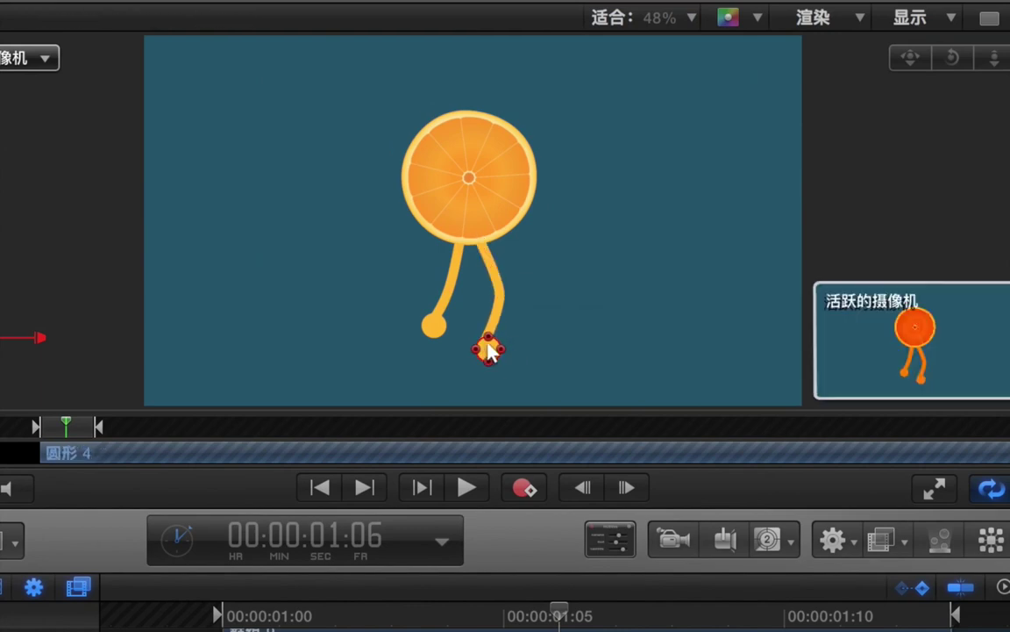
click(448, 298)
drag(452, 292, 445, 330)
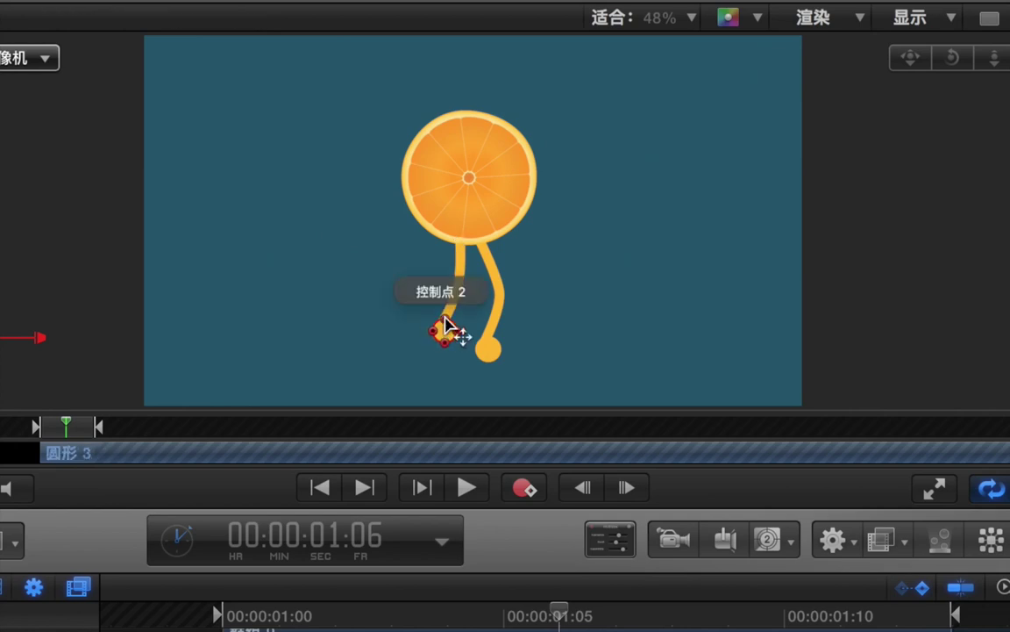
- At 00:00:01:07, move foot 圆形 4 left and pull the knee and lower end of leg 贝塞尔 3 left to match
key(Right)
drag(494, 356, 488, 356)
click(501, 305)
drag(508, 300, 492, 298)
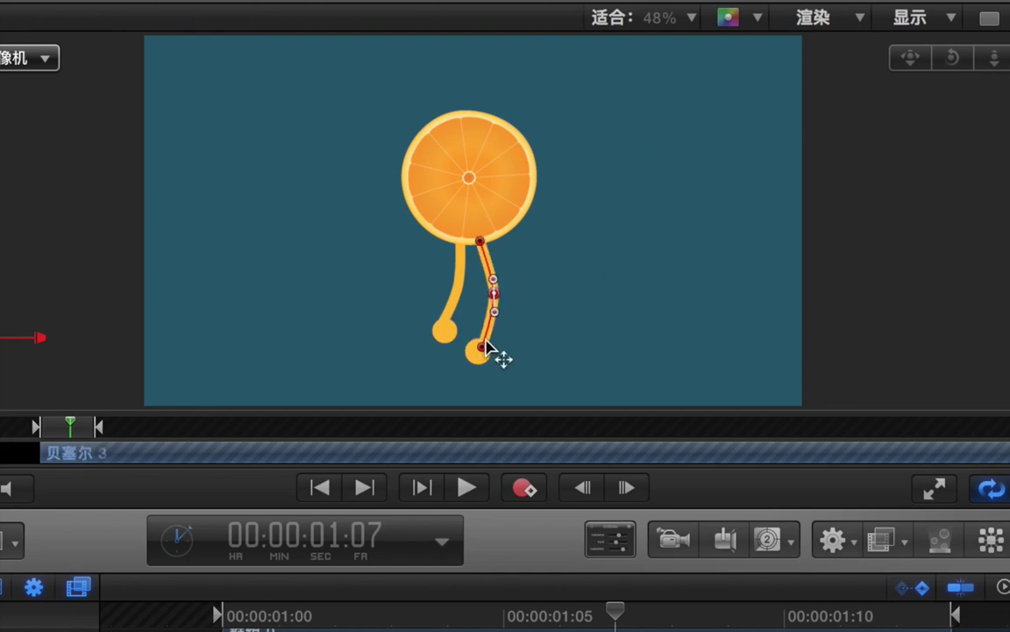
drag(485, 351, 477, 352)
- Still at 00:00:01:07, shift the knee and lower end of leg 贝塞尔 2 right and place foot 圆形 3 at its end
click(462, 290)
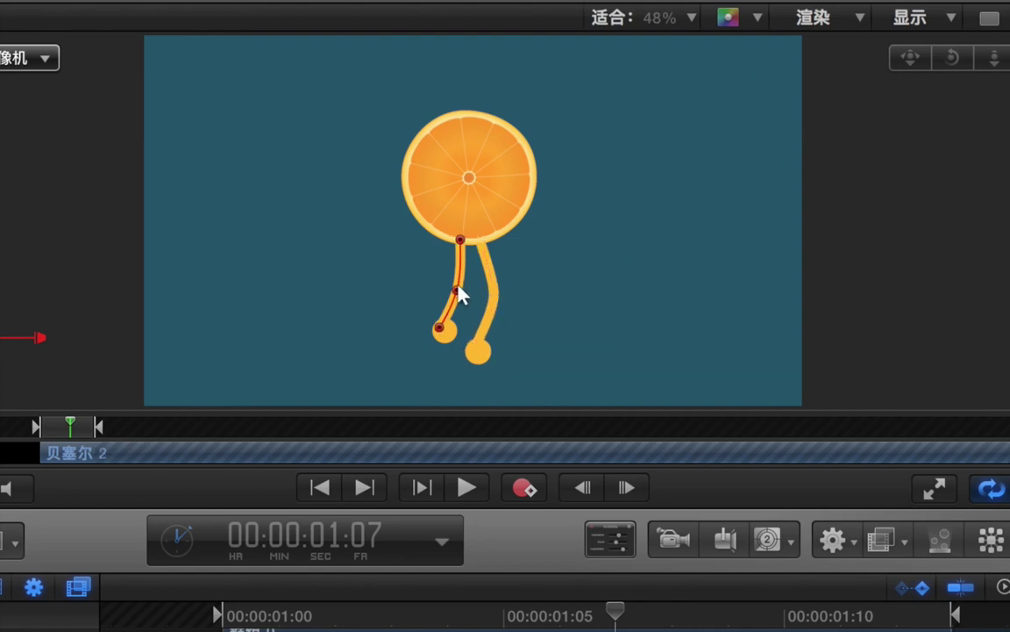
drag(463, 290, 467, 291)
drag(443, 333, 452, 340)
click(444, 337)
- At 00:00:01:08, straighten leg 贝塞尔 3 by moving its knee left, adjust its lower end, and shift foot 圆形 4 slightly left
key(Right)
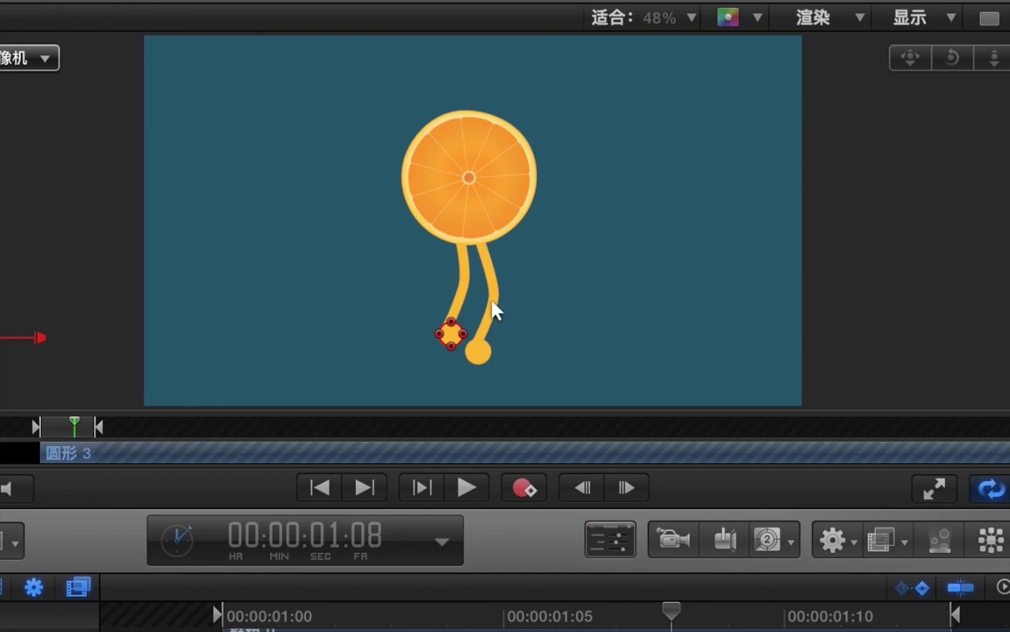
click(493, 303)
drag(492, 301, 487, 302)
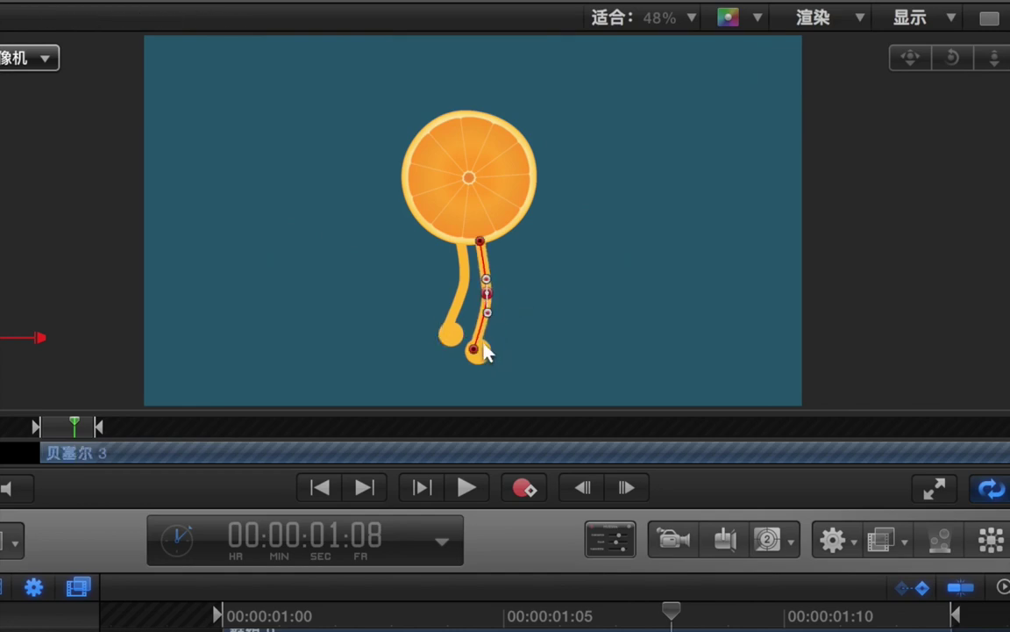
mouse_move(487, 298)
mouse_down()
mouse_move(497, 307)
mouse_move(487, 292)
mouse_up()
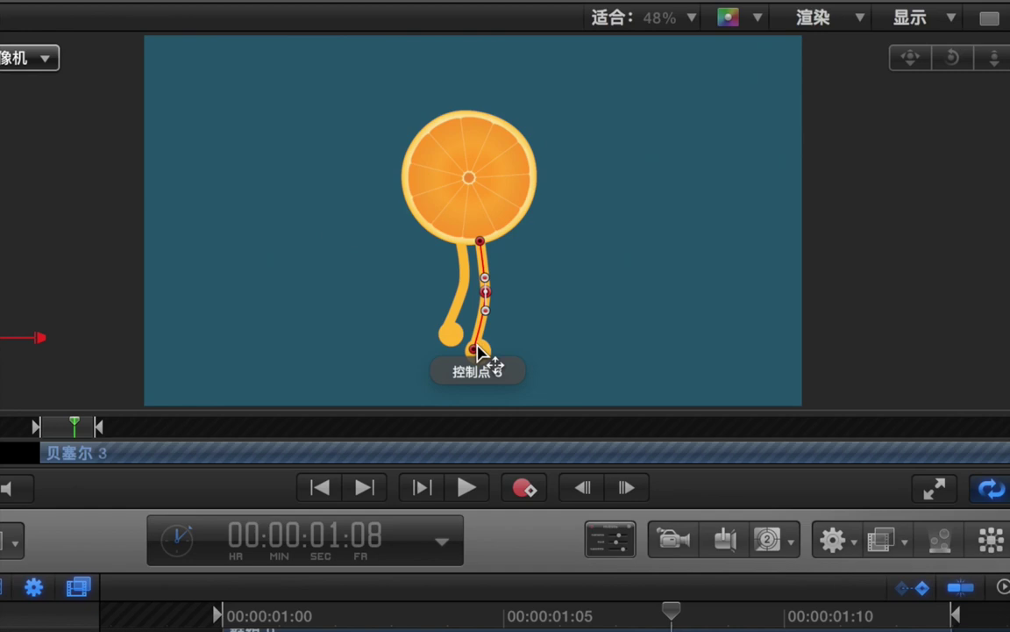
mouse_move(476, 351)
mouse_down()
mouse_move(466, 360)
mouse_move(477, 355)
mouse_up()
click(482, 354)
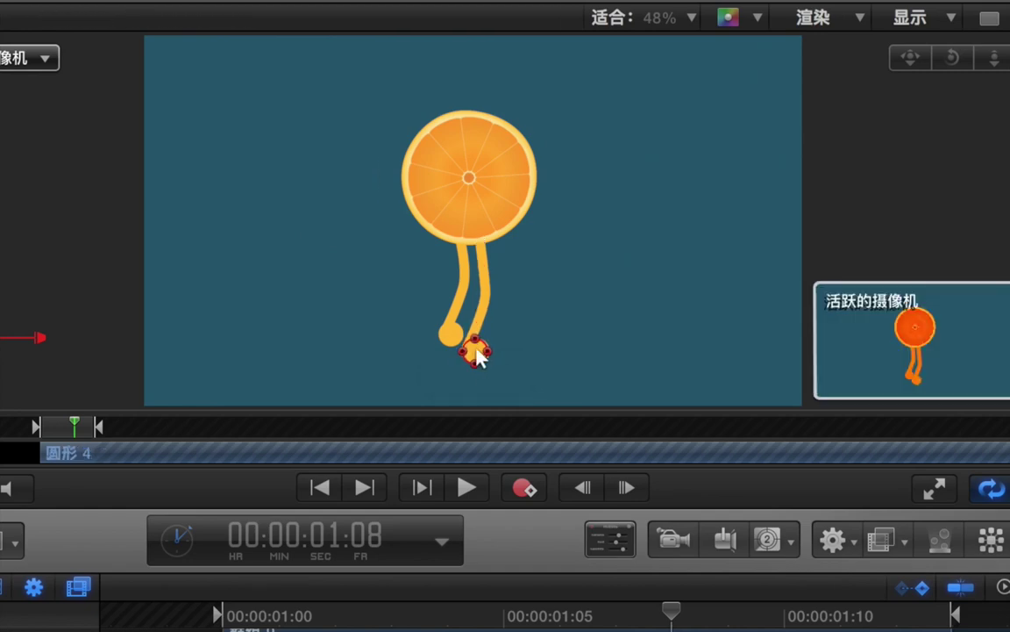
- Still at 00:00:01:08, nudge the knee and lower end of leg 贝塞尔 2 right and move foot 圆形 3 with them
click(463, 289)
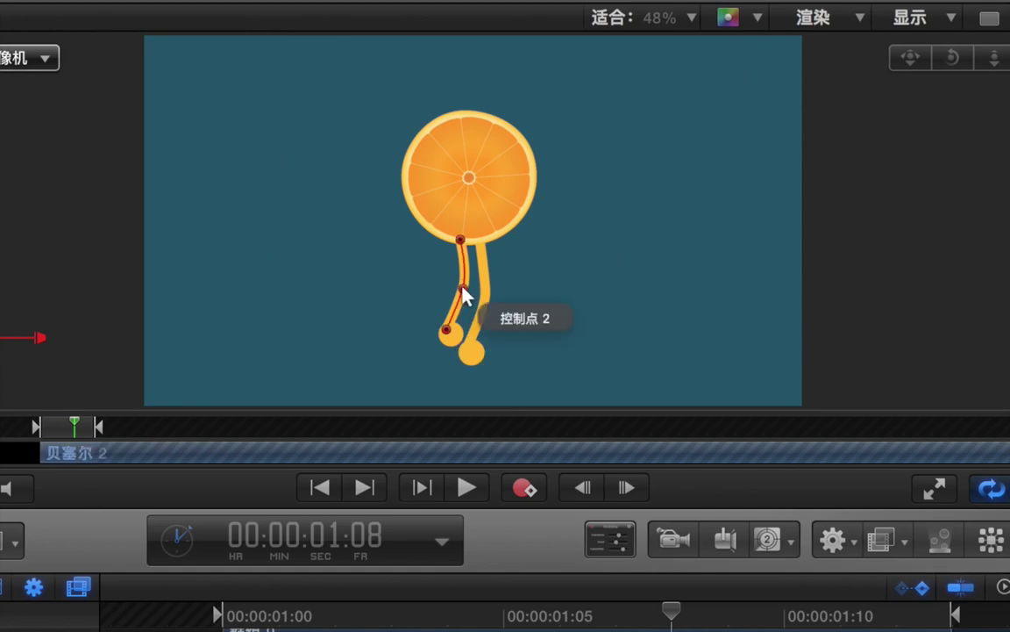
drag(464, 291, 466, 291)
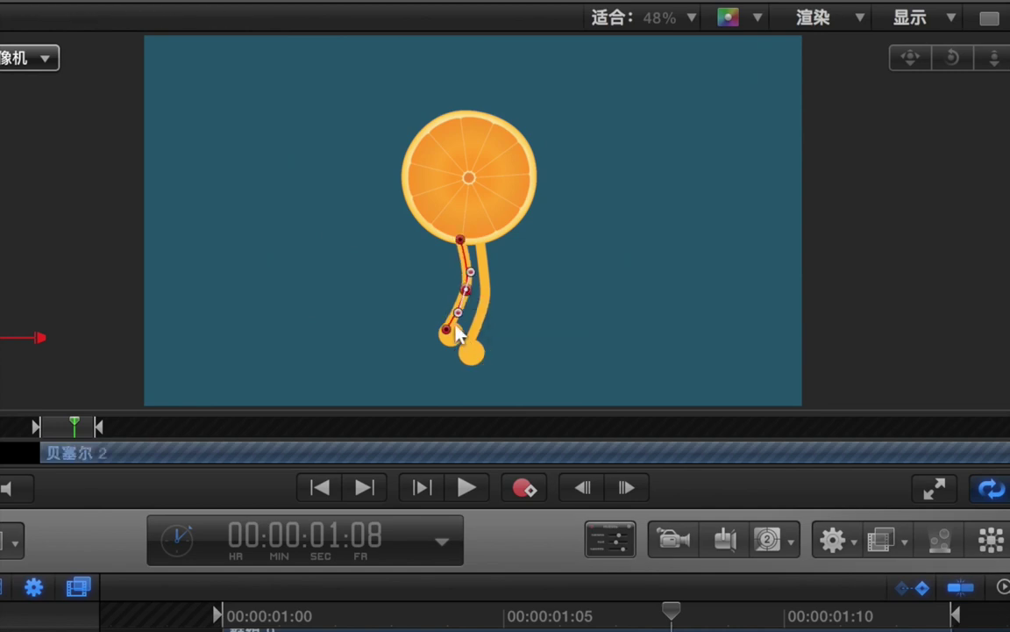
mouse_move(448, 331)
mouse_down()
mouse_move(463, 338)
mouse_move(450, 332)
mouse_up()
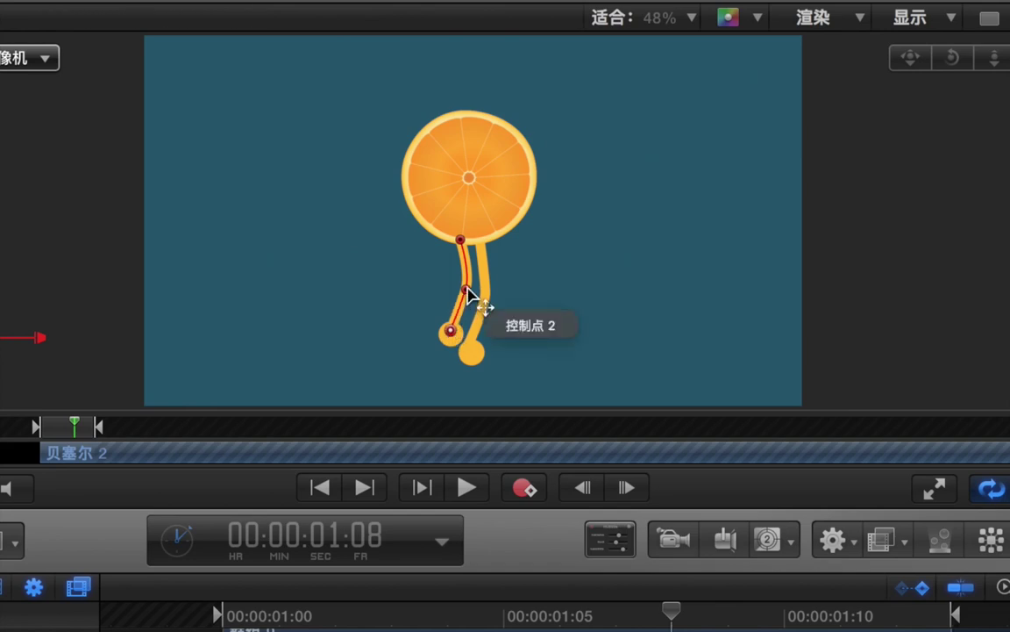
drag(468, 292, 468, 294)
mouse_move(452, 335)
mouse_down()
mouse_move(465, 342)
mouse_move(453, 337)
mouse_up()
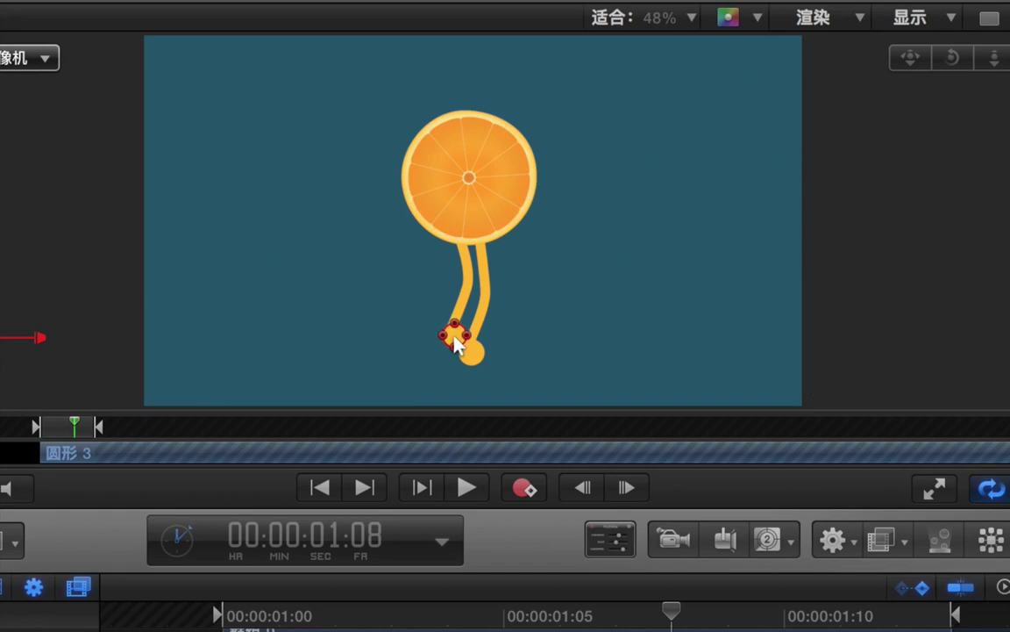
- At 00:00:01:09, pull the knee and lower end of leg 贝塞尔 3 left, with foot 圆形 4 following
key(Right)
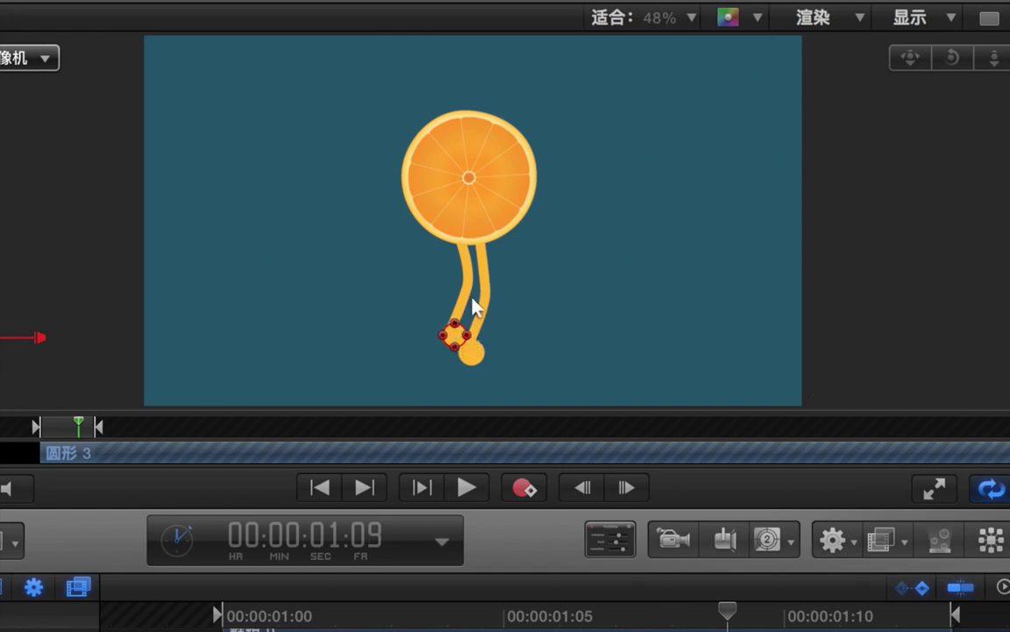
click(488, 298)
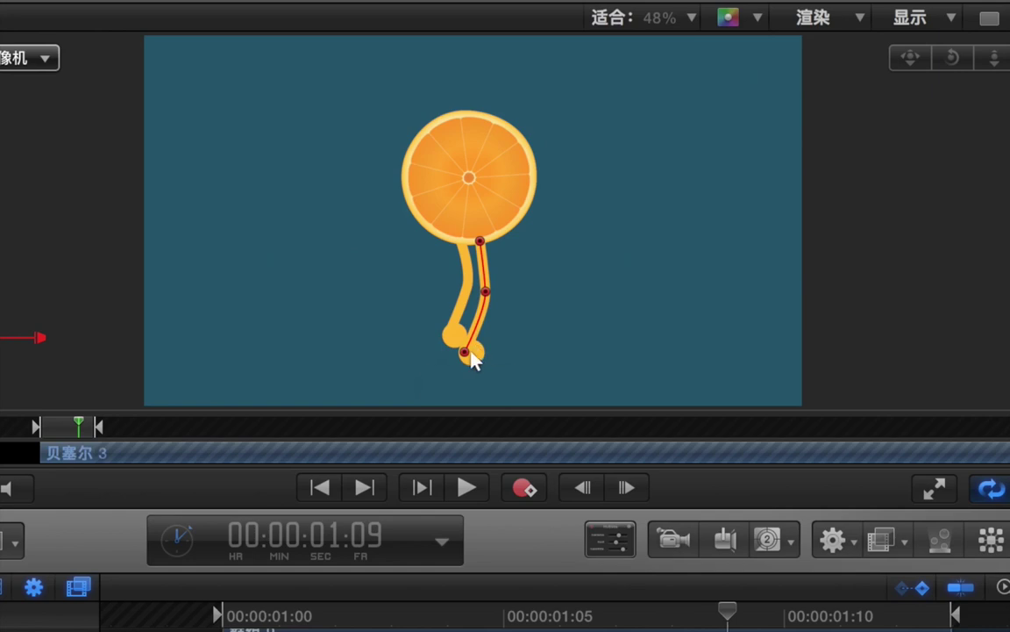
drag(448, 352, 458, 355)
mouse_move(489, 300)
mouse_down()
mouse_move(481, 287)
mouse_move(466, 307)
mouse_move(471, 345)
mouse_move(491, 332)
mouse_move(476, 319)
mouse_move(478, 289)
mouse_up()
- Still at 00:00:01:09, move leg 贝塞尔 2's knee and foot 圆形 3 right to cross the other leg, and return to frame 00:00:01:08
click(472, 290)
click(485, 306)
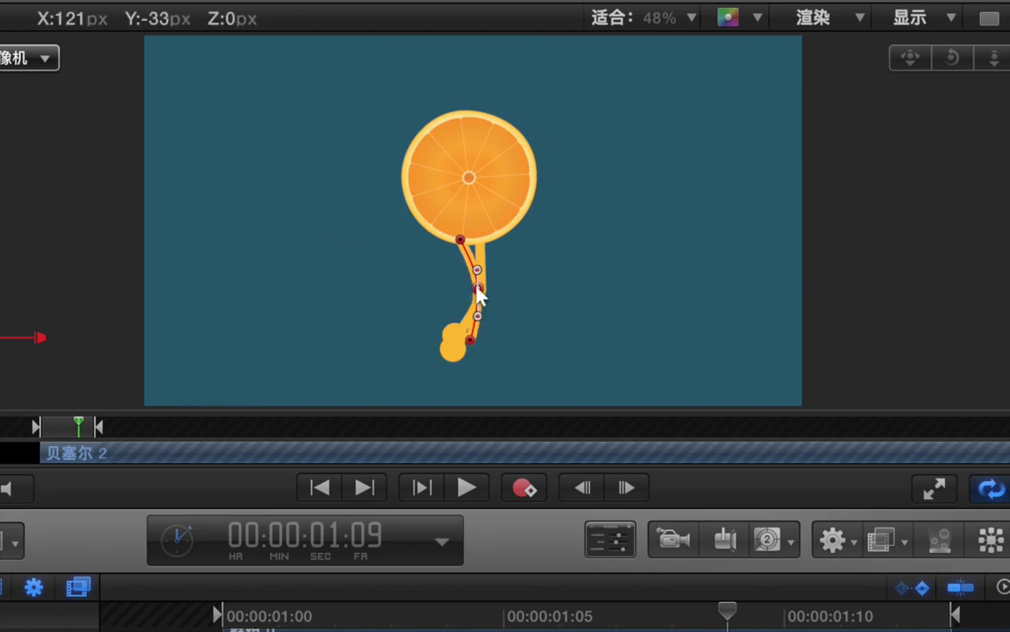
mouse_move(462, 334)
mouse_down()
mouse_move(476, 343)
mouse_move(454, 343)
mouse_move(476, 348)
mouse_up()
key(c)
key(Left)
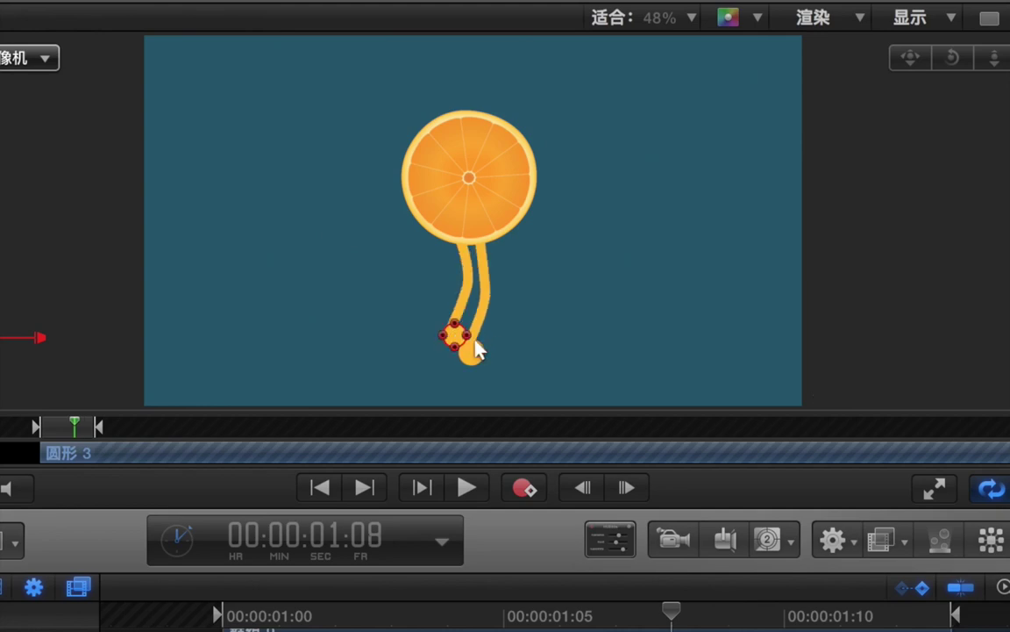
- Compare frames 00:00:01:08 and 00:00:01:09, and raise foot 圆形 3 slightly at 00:00:01:09
key(Right)
key(Left)
key(Right)
key(Left)
key(Right)
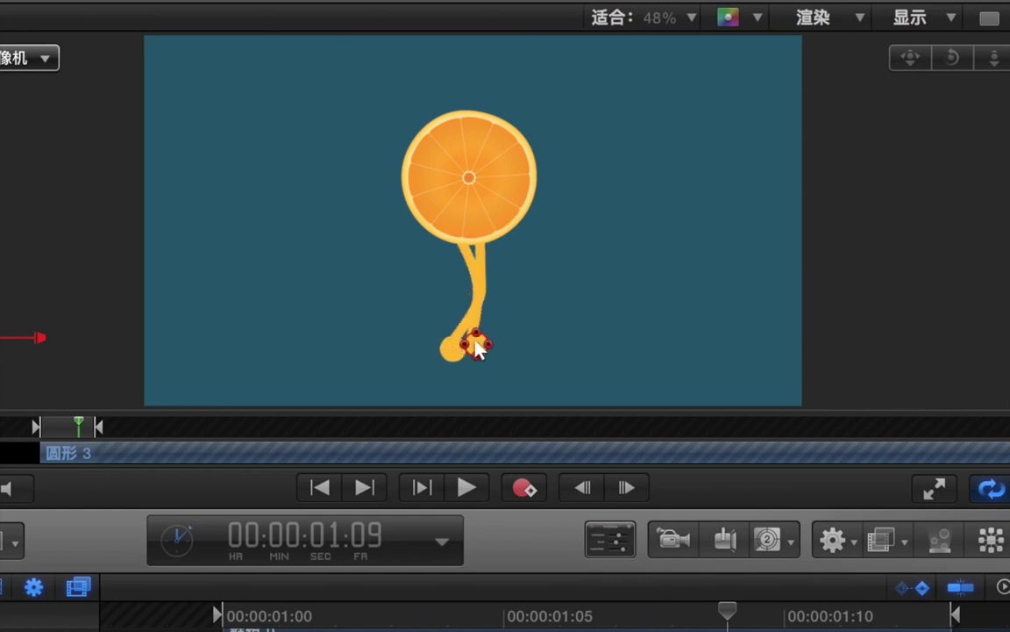
key(Left)
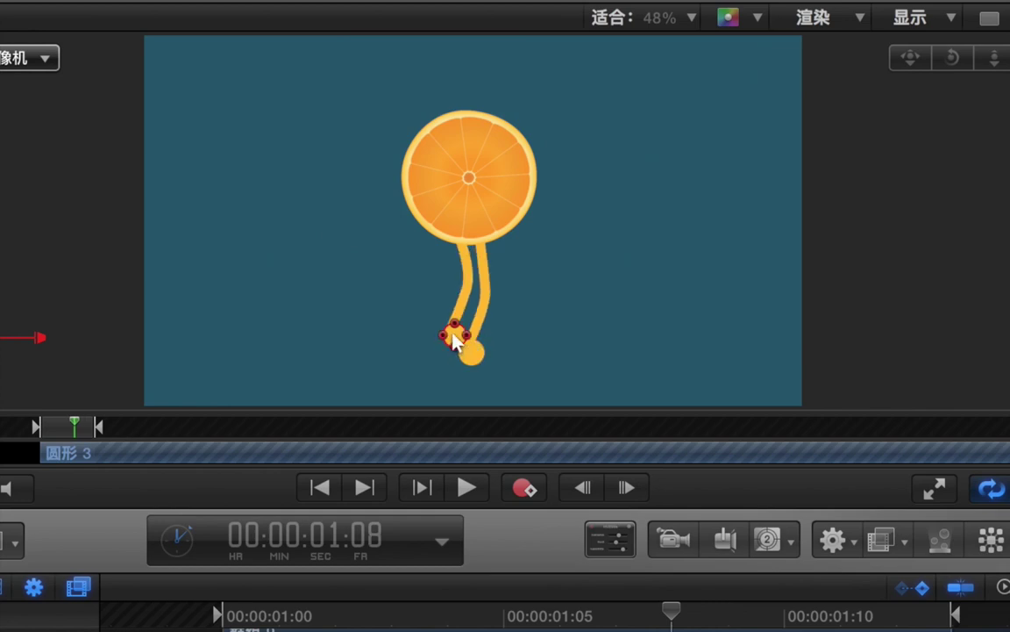
key(Right)
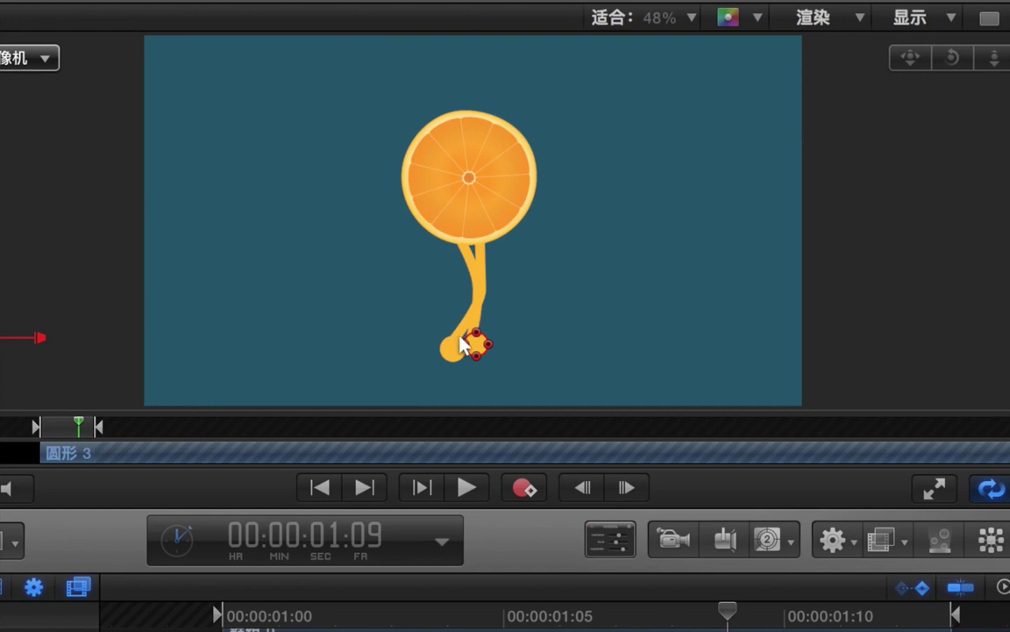
drag(480, 348, 482, 345)
key(Left)
key(Right)
- At 00:00:01:10, move foot 圆形 4 up and left and reshape leg 贝塞尔 3's knee and lower end to follow it
key(Right)
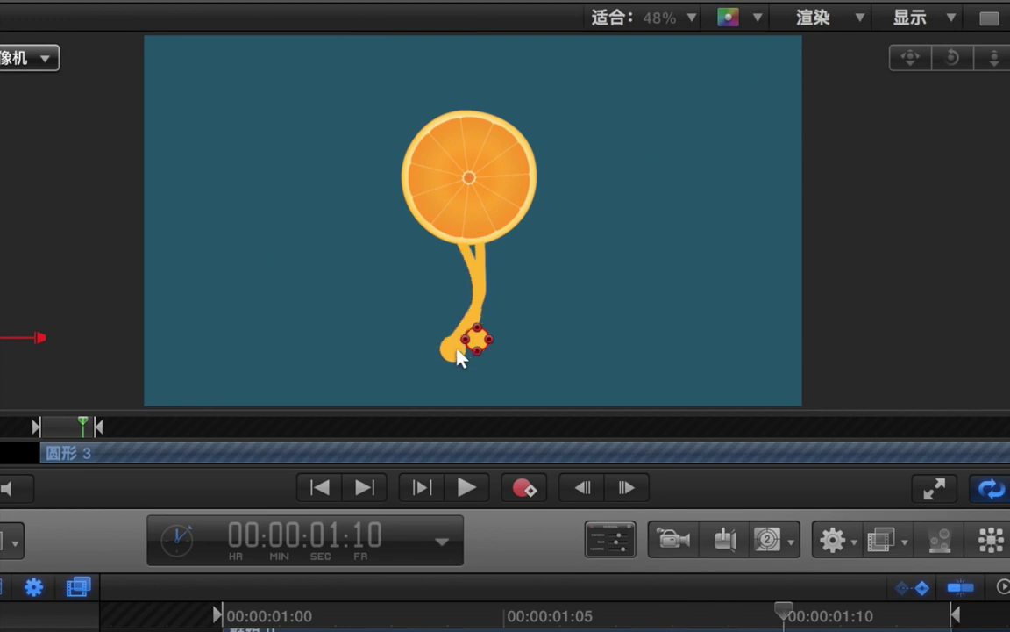
mouse_move(462, 358)
mouse_down()
mouse_move(447, 355)
mouse_move(453, 345)
mouse_up()
click(468, 327)
mouse_move(481, 288)
mouse_down()
mouse_move(464, 292)
mouse_move(490, 288)
mouse_move(480, 275)
mouse_up()
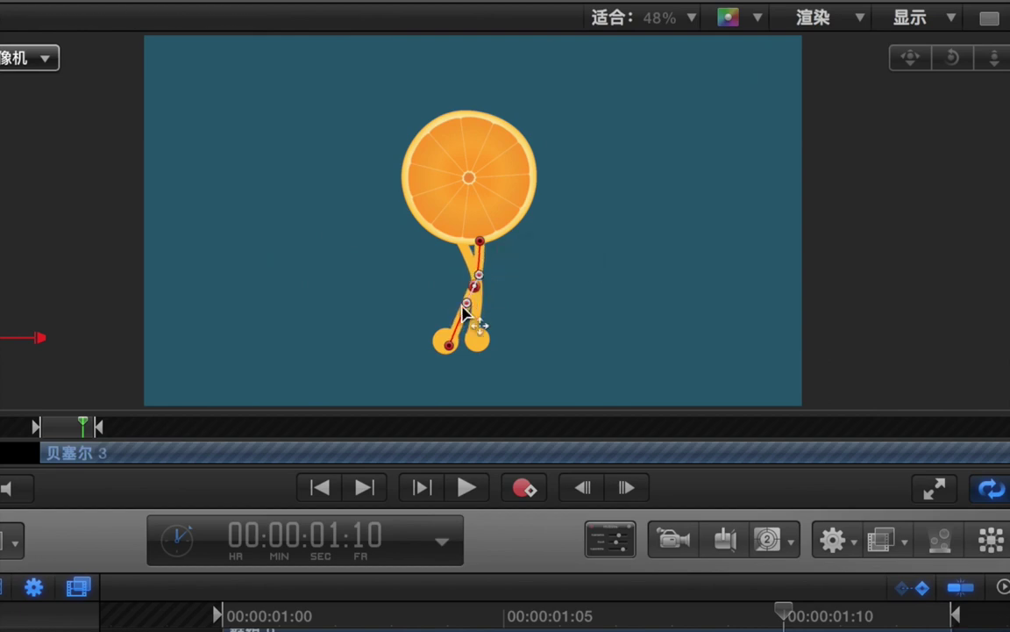
drag(452, 346, 443, 342)
key(Right)
key(Left)
- Still at 00:00:01:10, move leg 贝塞尔 2's knee and lower end right, with foot 圆形 3 following
click(478, 318)
mouse_move(478, 288)
mouse_down()
mouse_move(492, 300)
mouse_move(482, 290)
mouse_up()
mouse_move(471, 342)
mouse_down()
mouse_move(489, 354)
mouse_move(484, 343)
mouse_up()
click(477, 342)
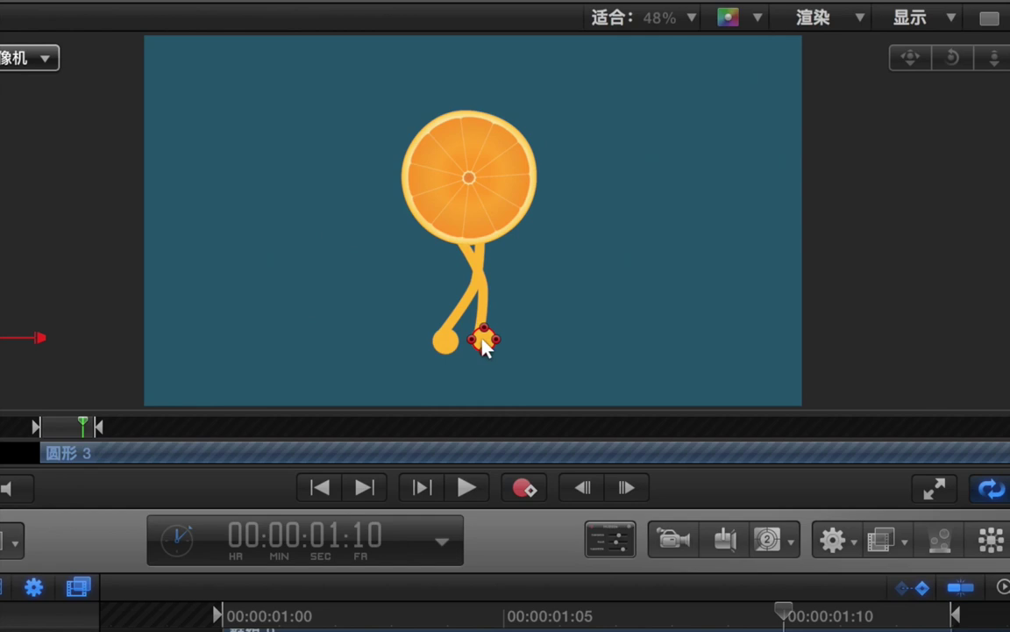
- At 00:00:01:11, push leg 贝塞尔 2's knee and lower end further right and move foot 圆形 3 with them
key(Right)
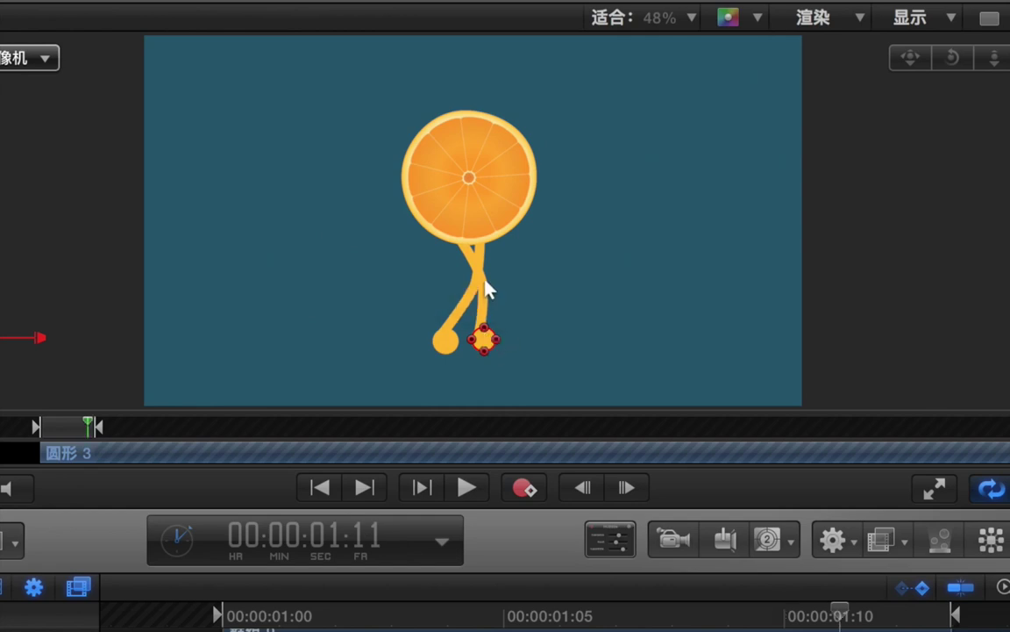
click(487, 289)
mouse_move(485, 296)
mouse_down()
mouse_move(499, 300)
mouse_move(492, 289)
mouse_up()
click(485, 341)
drag(485, 343, 494, 344)
click(489, 327)
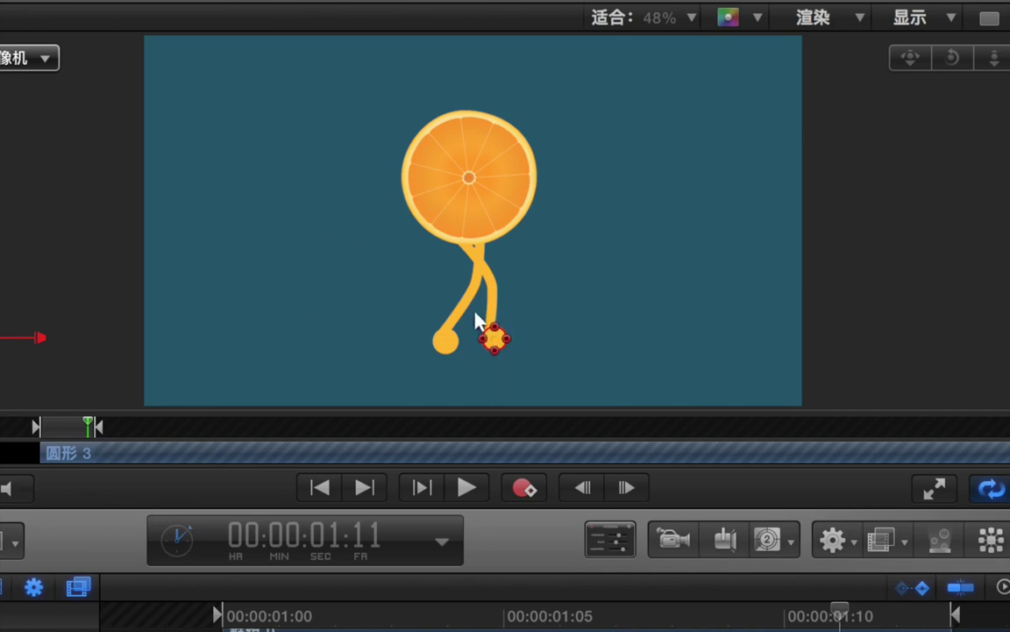
- Compare 00:00:01:11 with the neighbouring frames and lower foot 圆形 3 slightly at 00:00:01:11
key(Right)
key(Left)
key(Left)
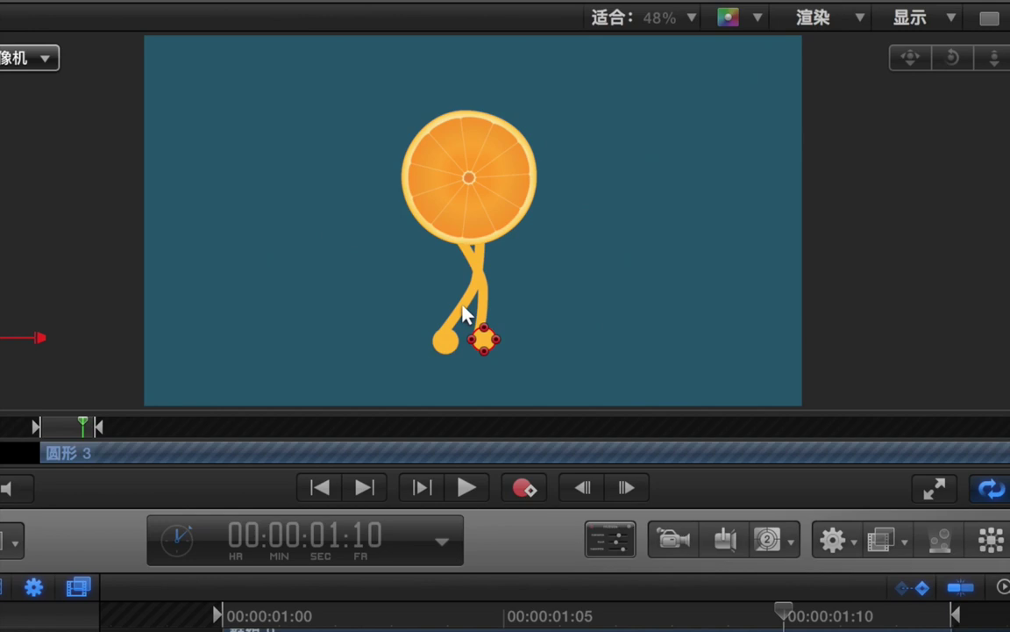
key(Right)
key(Left)
key(Right)
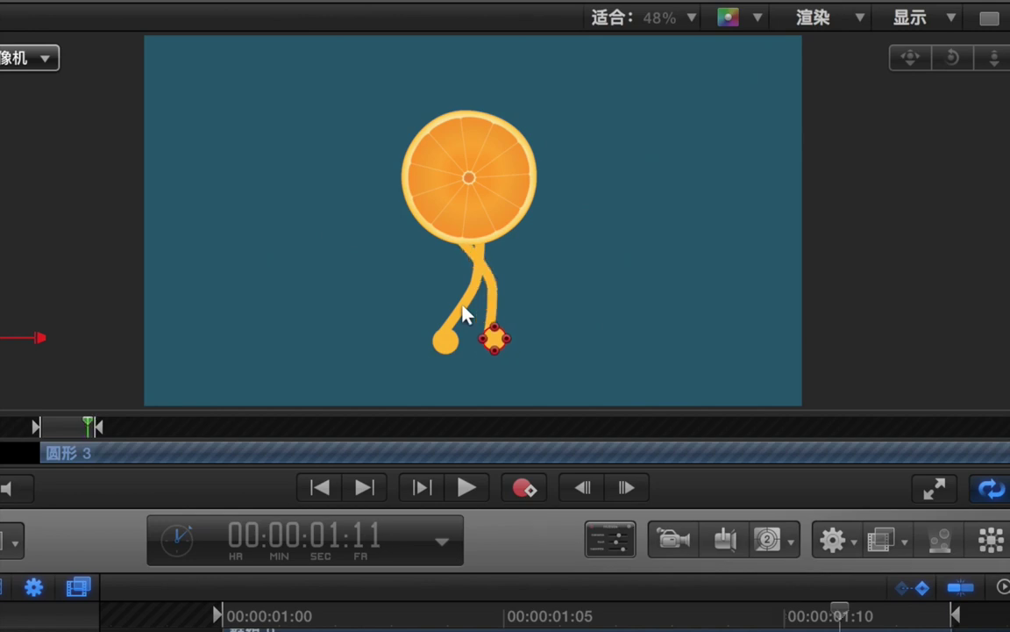
drag(490, 330, 493, 344)
key(Left)
key(Left)
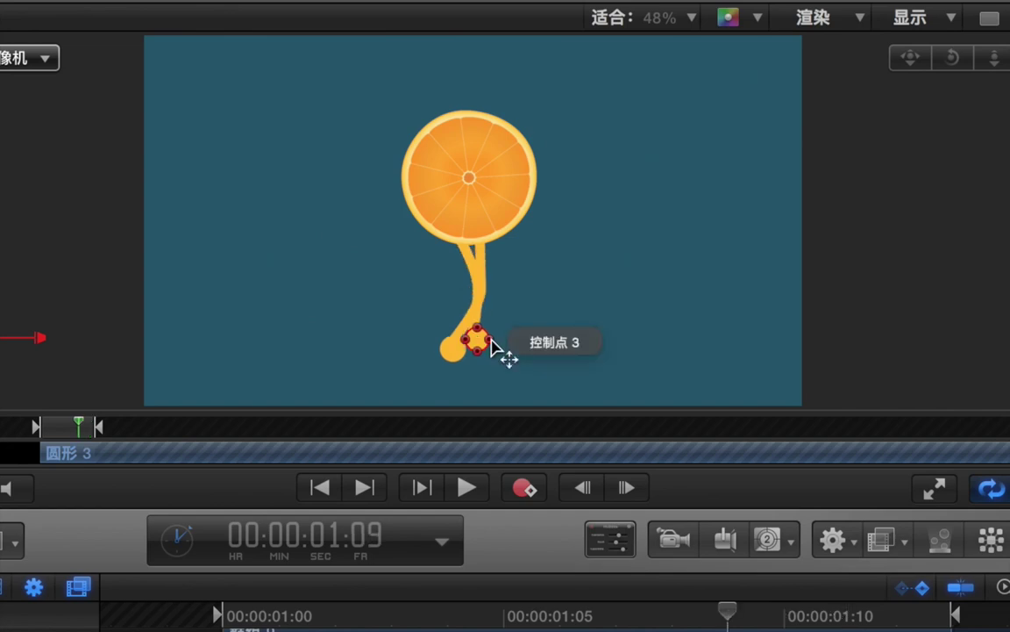
key(Right)
key(Right)
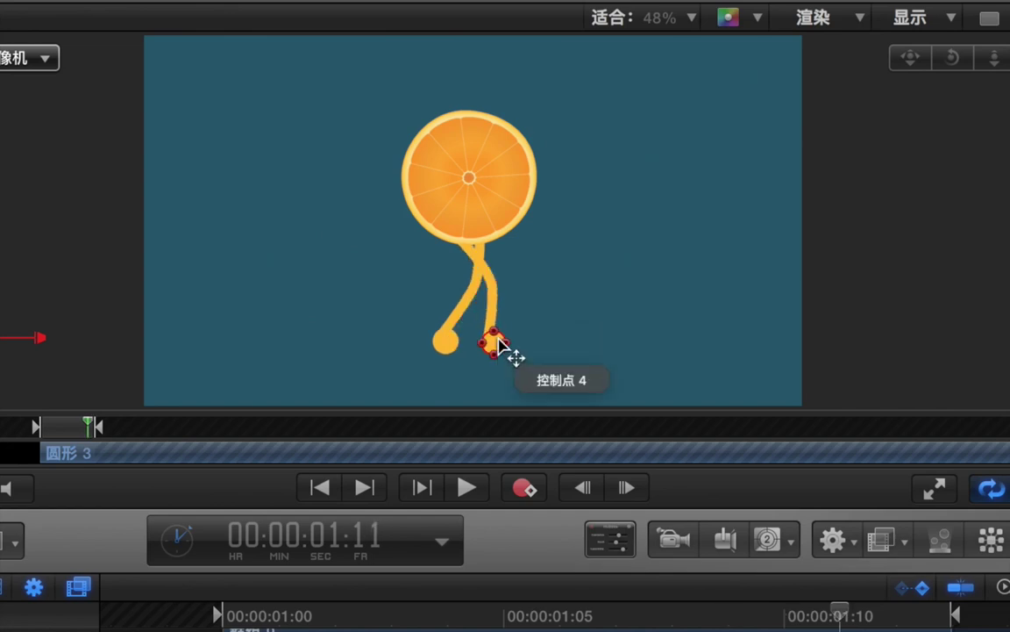
- Go back and forth frame by frame between 00:00:01:04 and 00:00:01:11 to examine how the legs and feet move
key(Left)
key(Left)
key(Left)
key(Left)
key(Left)
key(Left)
key(Right)
key(Right)
key(Right)
key(Right)
key(Right)
key(Right)
key(Left)
key(Left)
key(Left)
key(Left)
key(Left)
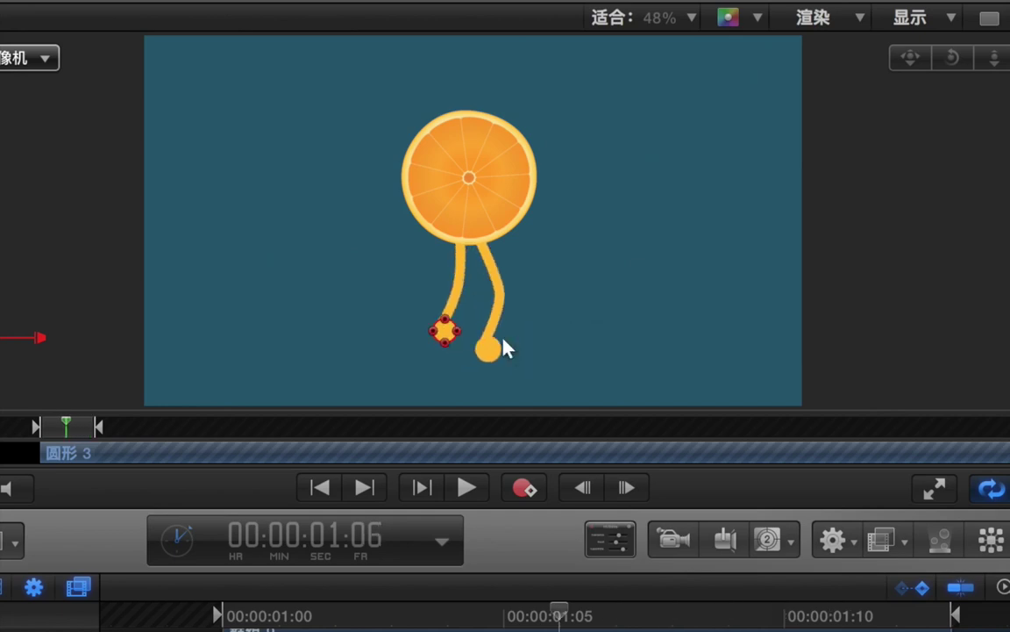
key(Left)
key(Left)
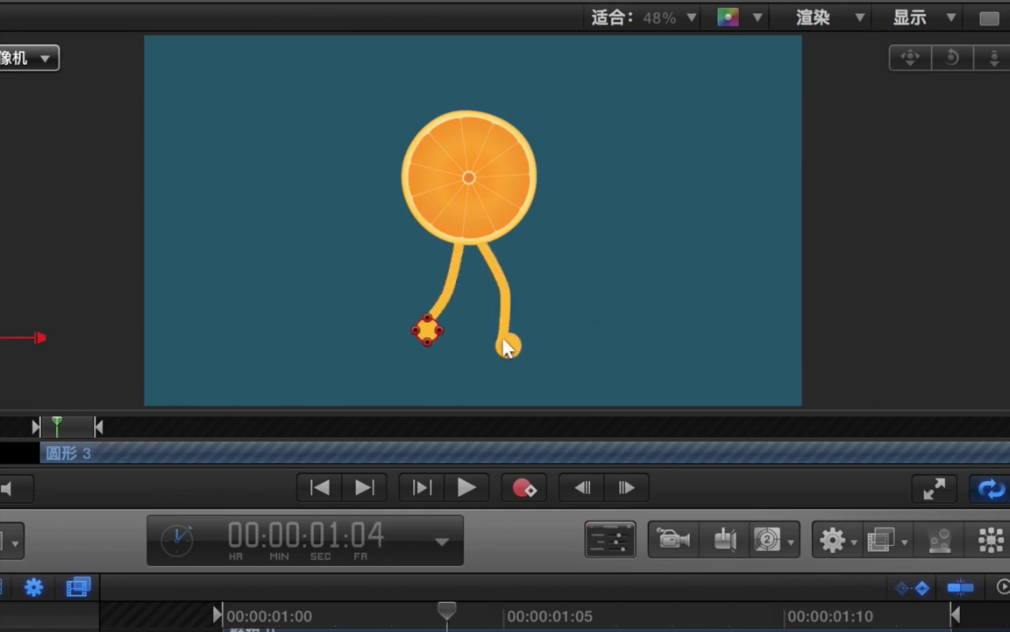
key(Right)
key(Right)
key(Right)
key(Left)
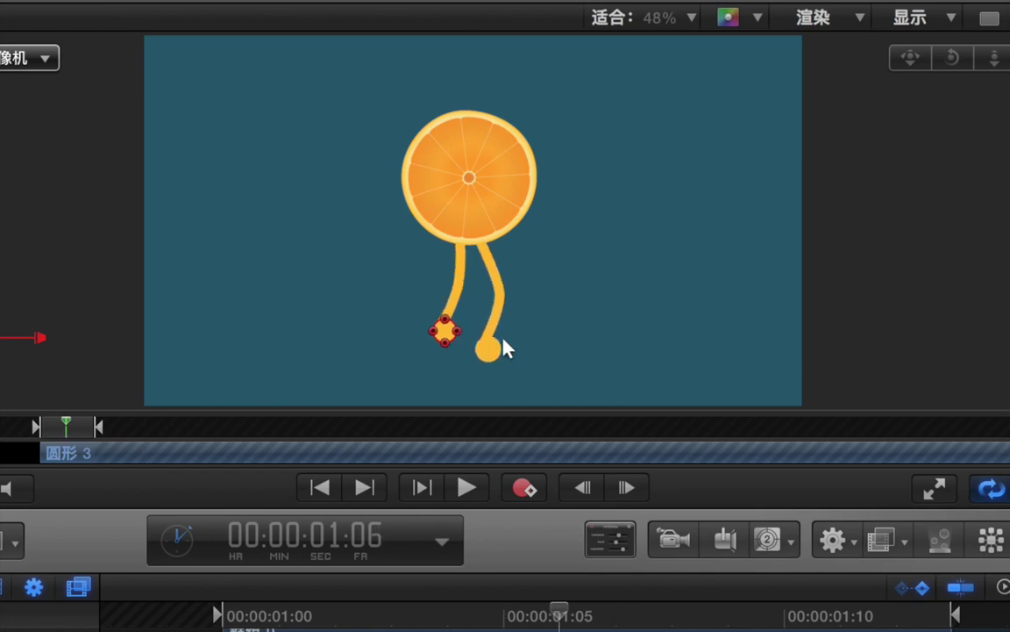
key(Right)
key(Left)
key(Left)
key(Right)
key(Right)
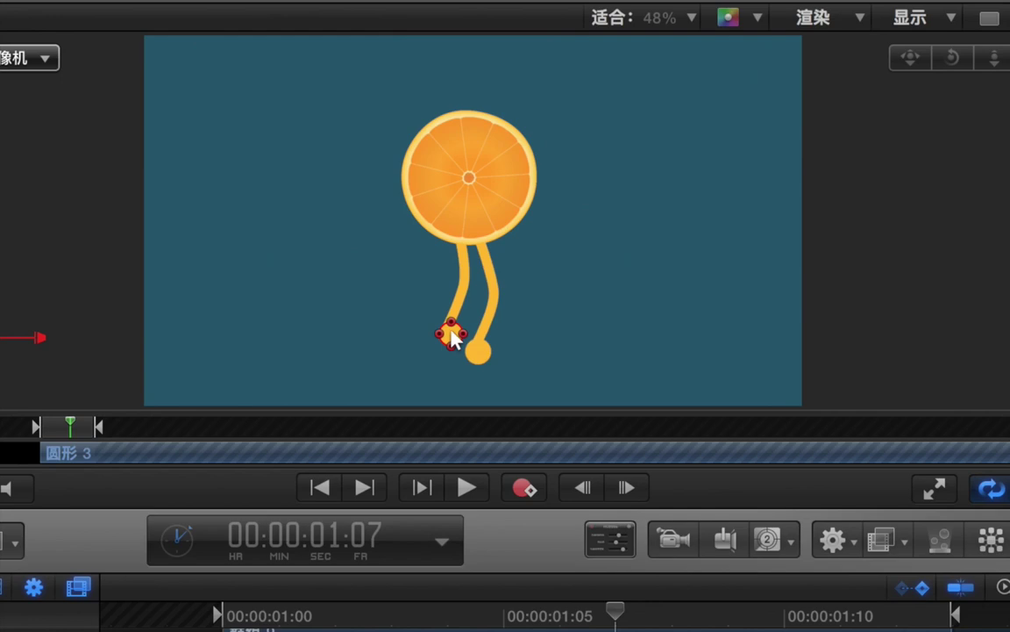
- At 00:00:01:07, nudge foot 圆形 3 slightly up and right
key(Left)
drag(450, 339, 455, 340)
key(Right)
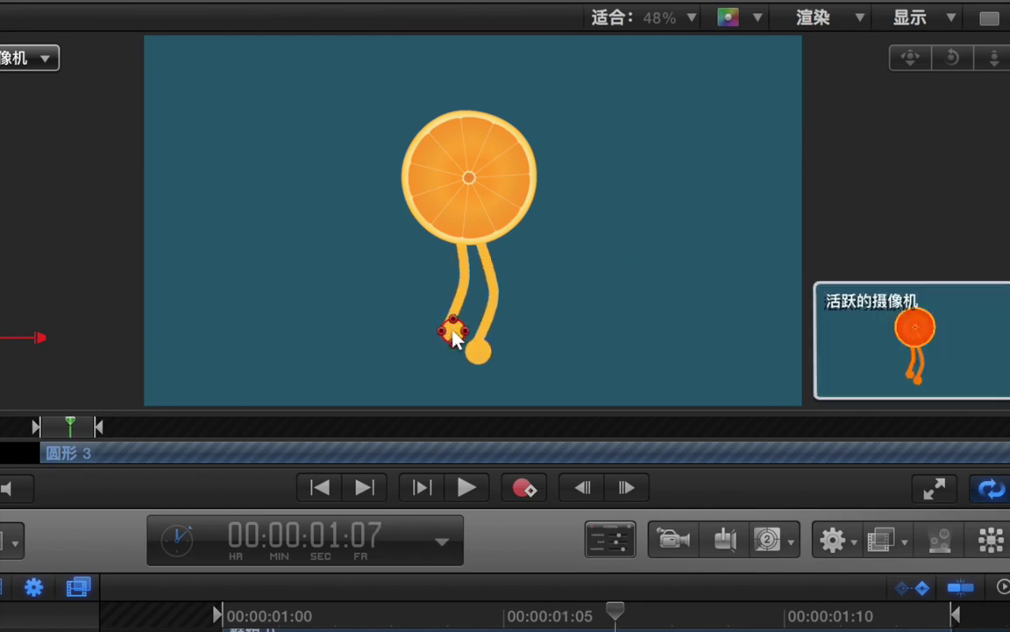
- Review frames 00:00:01:05 to 00:00:01:09 one by one to check the path of foot 圆形 3
key(Right)
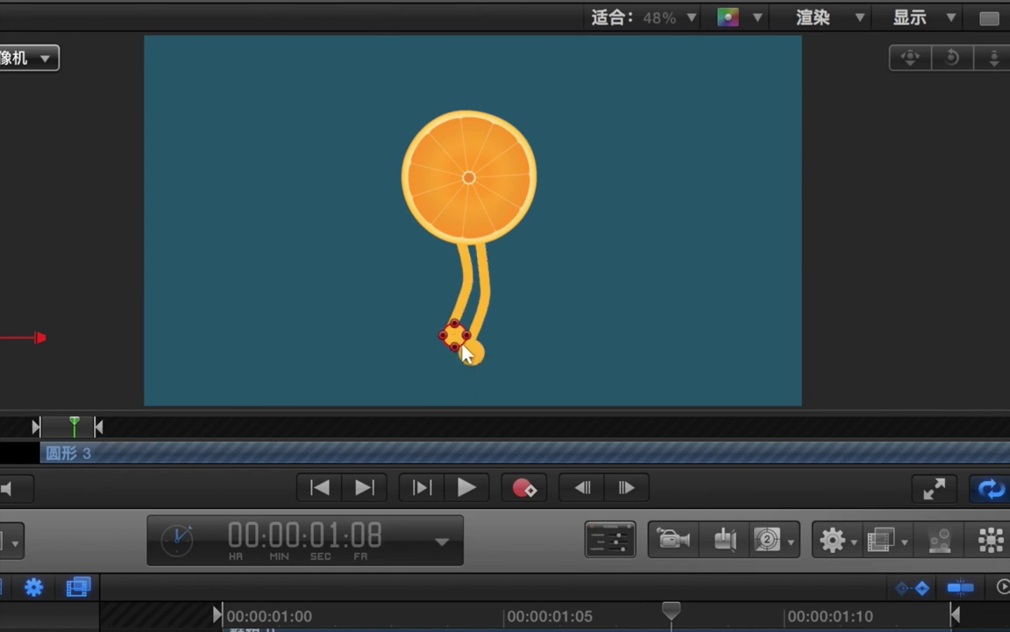
key(Left)
key(Left)
key(Left)
key(Left)
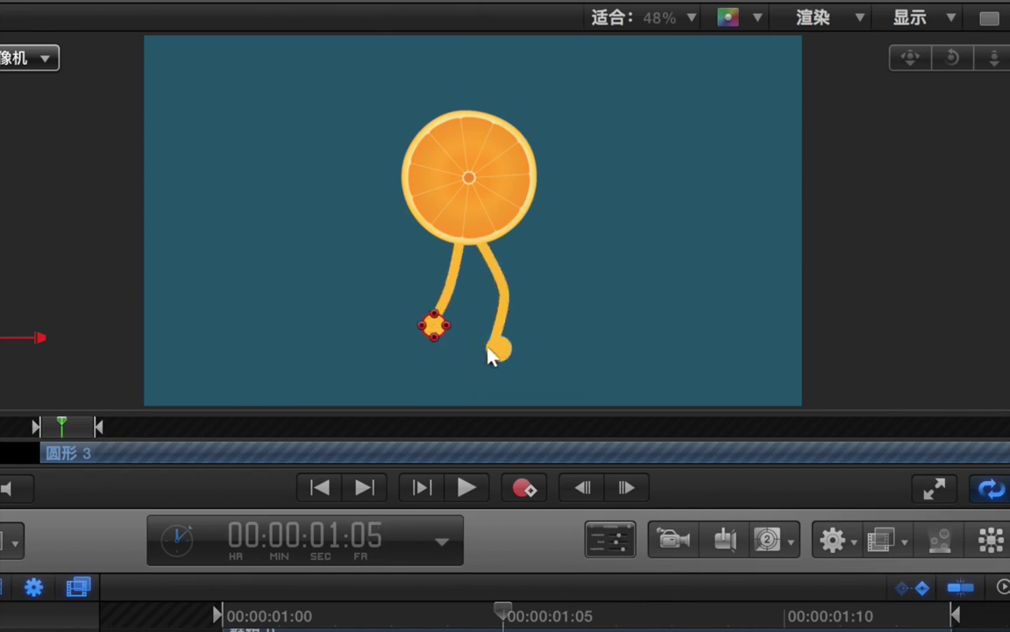
key(Right)
key(Right)
key(Right)
key(Right)
key(Right)
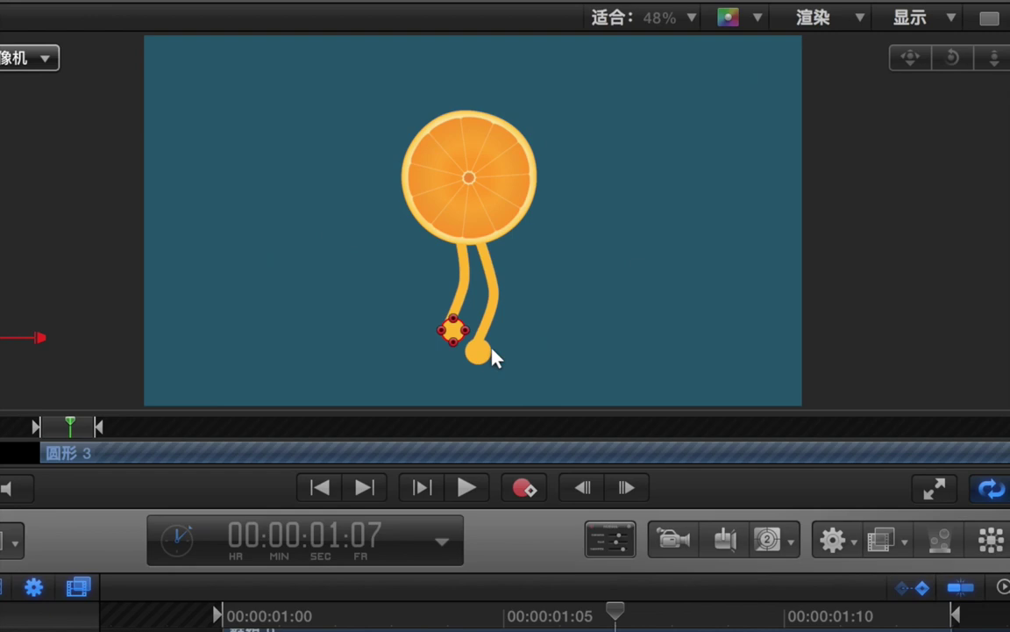
key(Left)
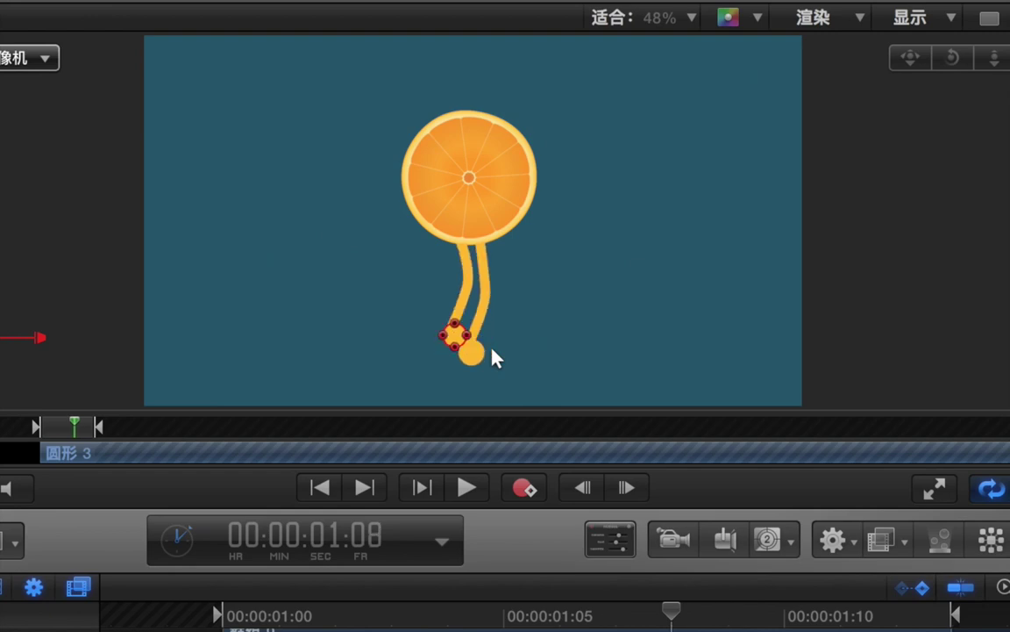
key(Right)
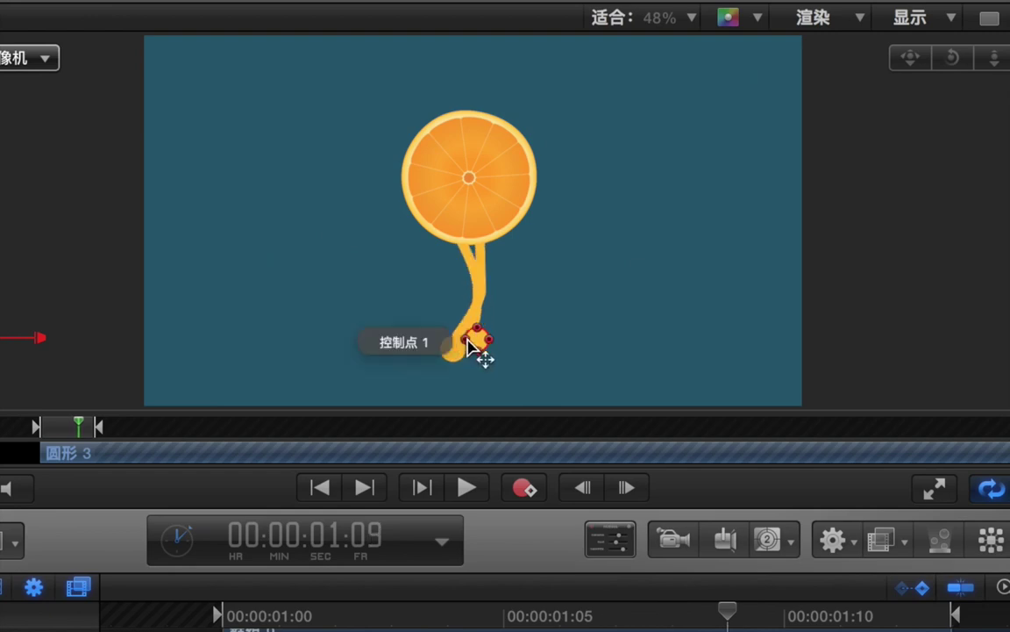
- At 00:00:01:08, shift foot 圆形 3 and leg 贝塞尔 2's lower end right and adjust the knee's curve handles
key(Left)
drag(466, 347, 457, 334)
click(465, 307)
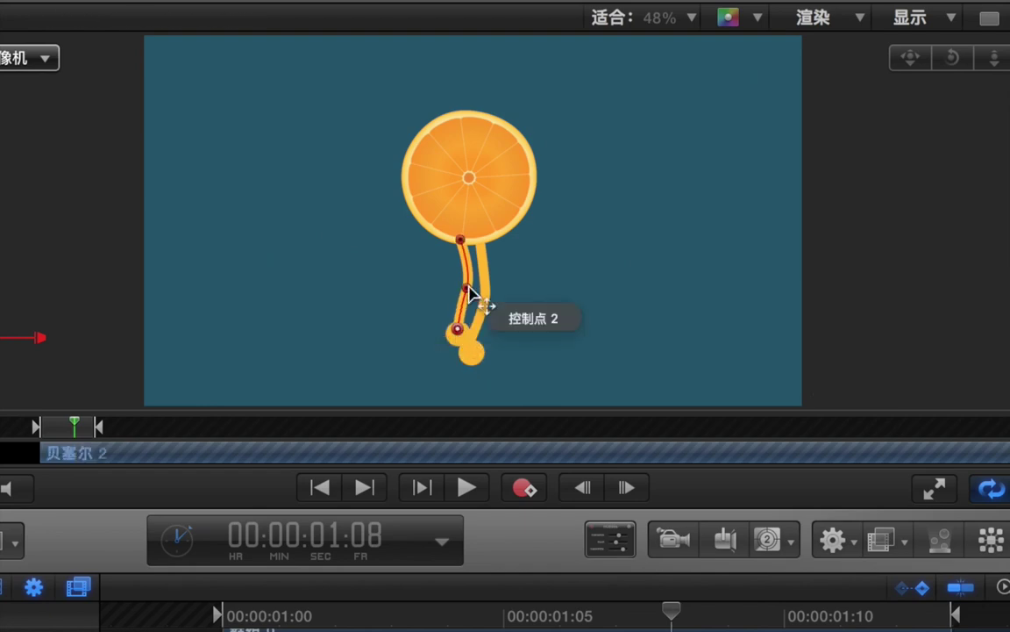
click(466, 289)
mouse_move(468, 301)
mouse_down()
mouse_move(466, 327)
mouse_move(466, 311)
mouse_up()
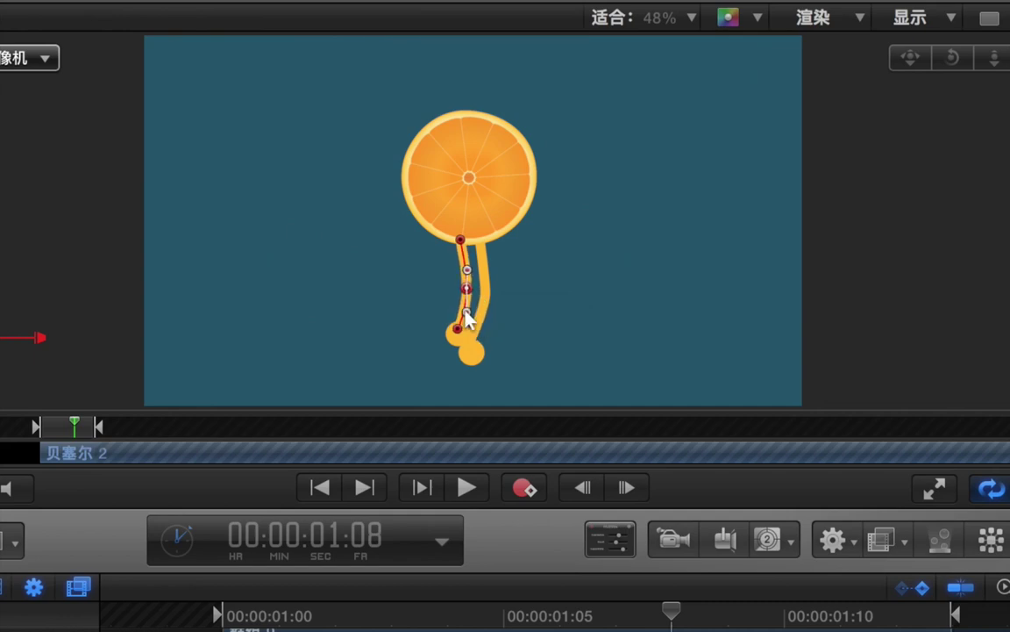
click(462, 345)
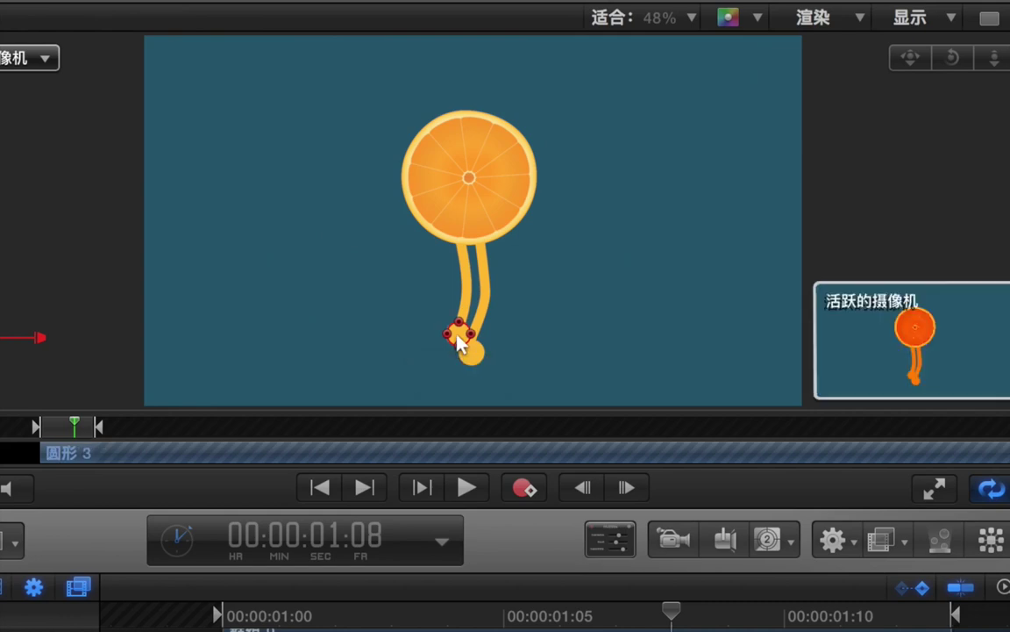
- Examine the walk frame by frame from 00:00:01:04 through 00:00:01:11, including the reshaped pose at 00:00:01:08
key(Left)
key(Left)
key(Left)
key(Left)
key(Left)
key(Left)
key(Left)
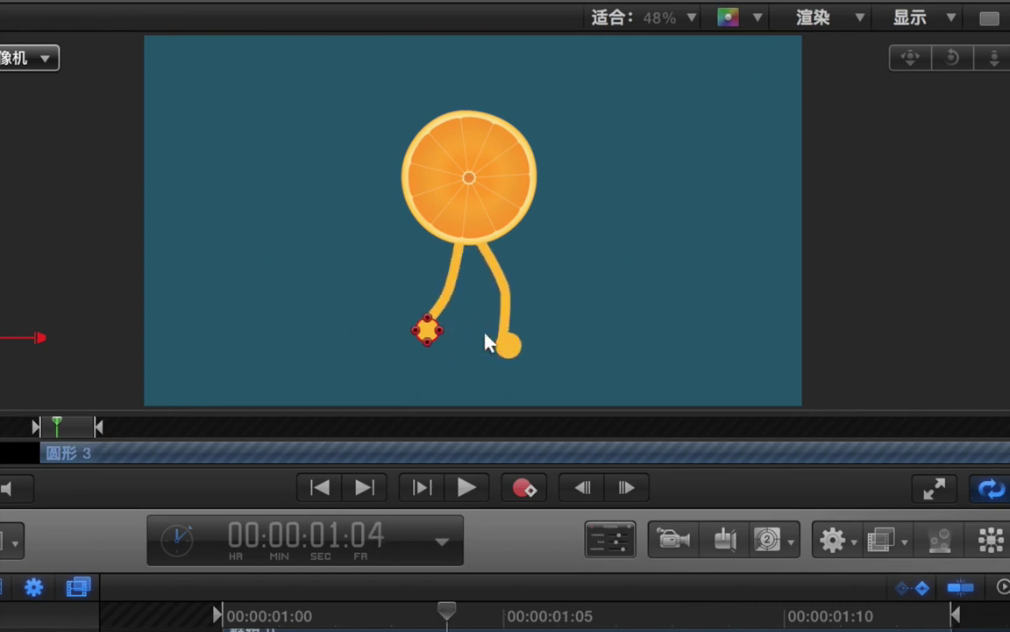
key(Right)
key(Right)
key(Right)
key(Right)
key(Right)
key(Right)
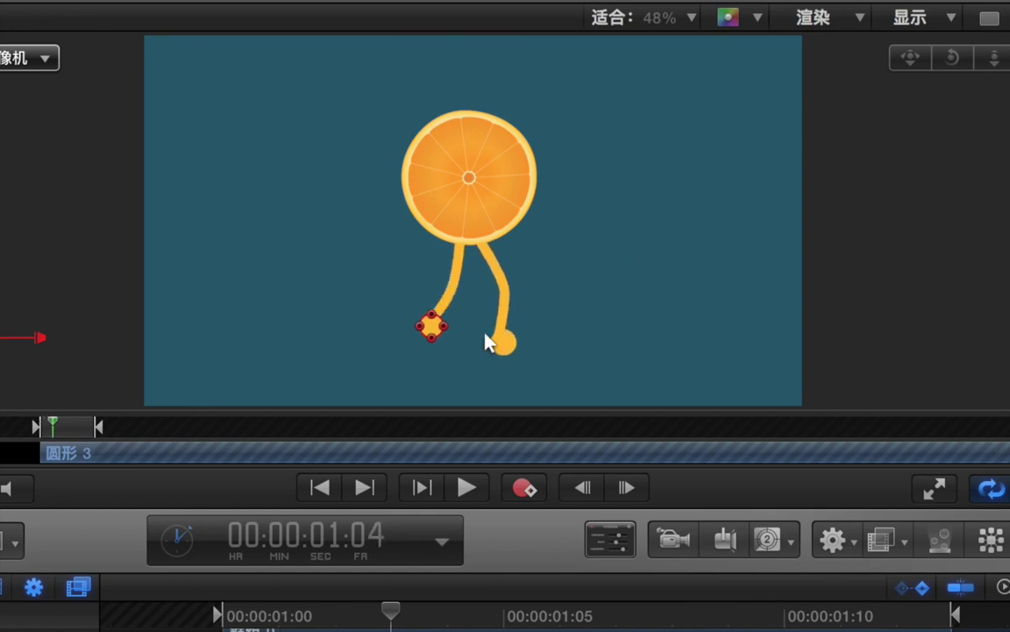
key(Right)
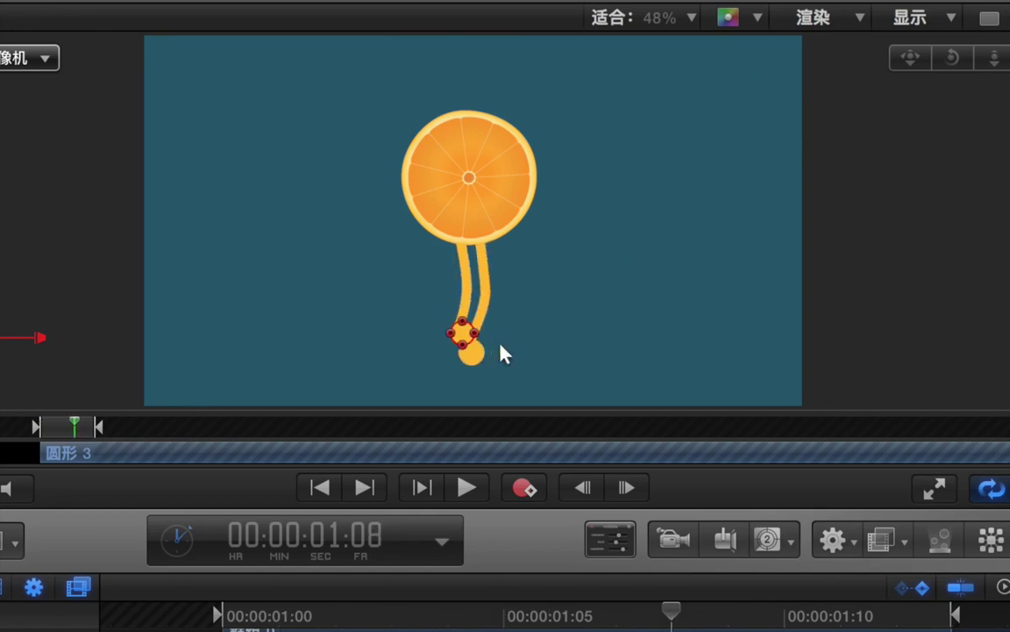
key(Left)
key(Right)
key(Right)
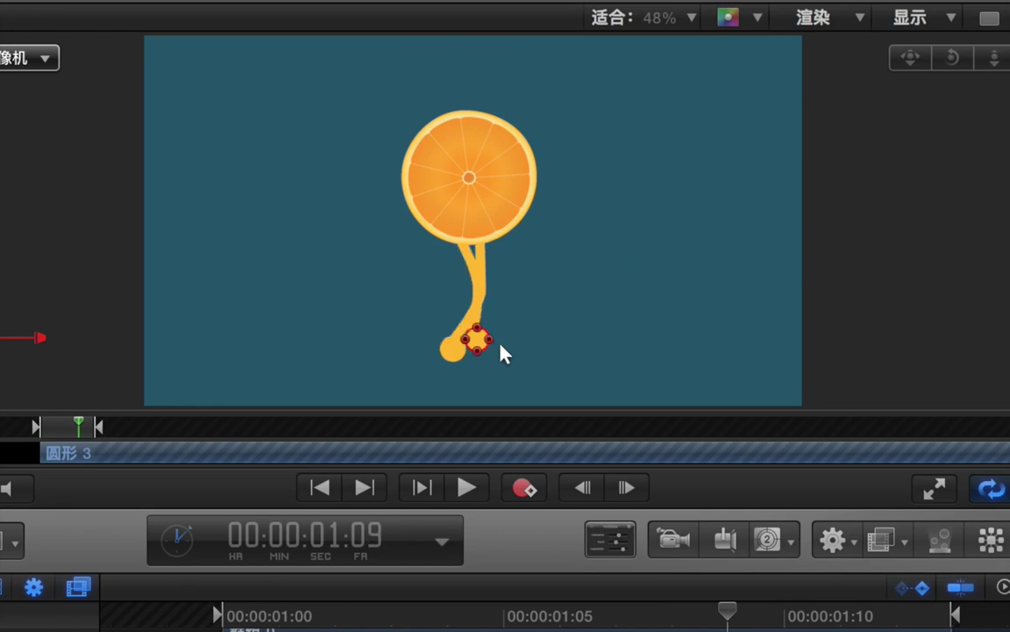
key(Right)
key(Right)
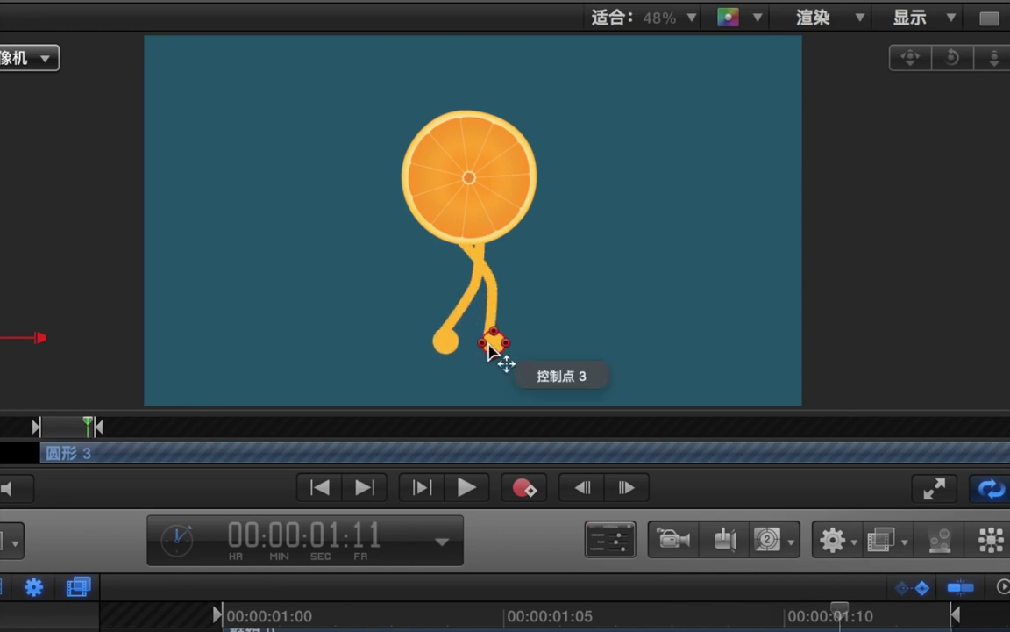
- At 00:00:01:11, move foot 圆形 4 and the lower end of leg 贝塞尔 3 slightly up and left
key(Left)
key(Right)
drag(448, 346, 443, 342)
click(449, 327)
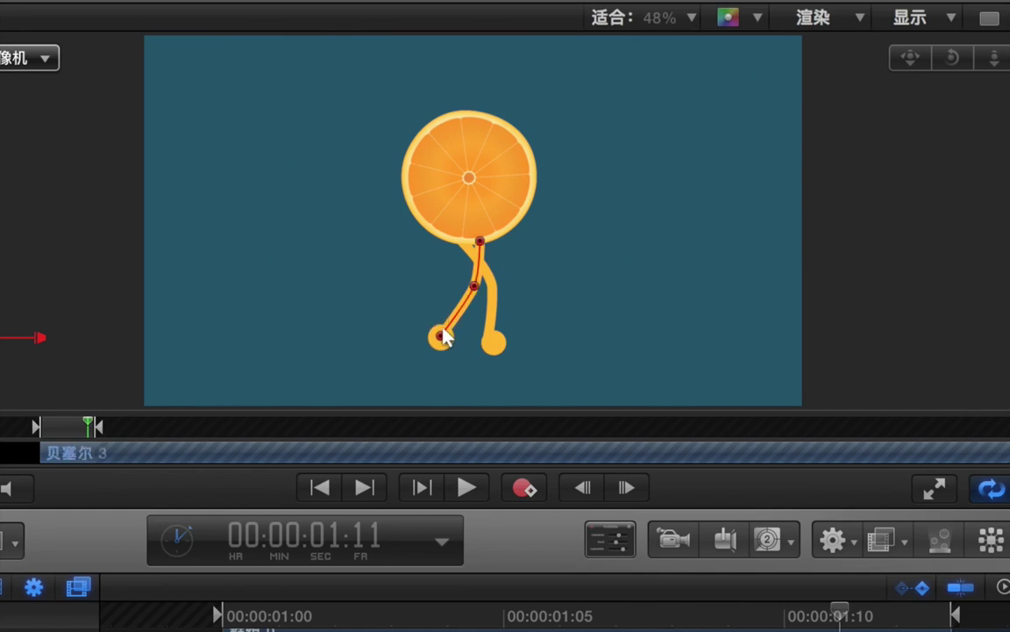
drag(452, 346, 439, 337)
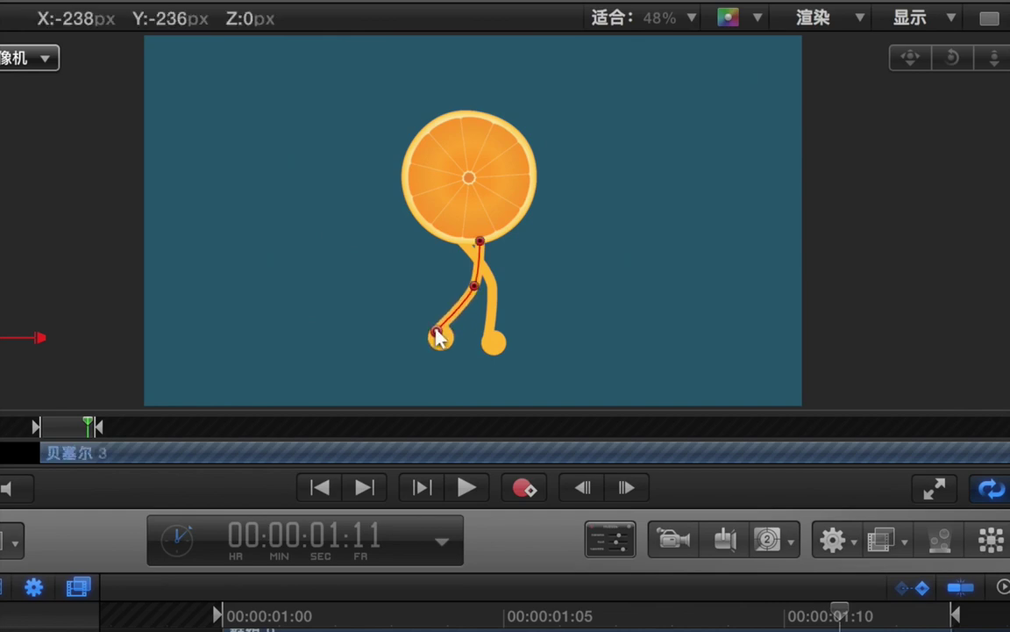
- At 00:00:01:12, shift foot 圆形 3 and the knee and lower end of leg 贝塞尔 2 slightly down
key(Right)
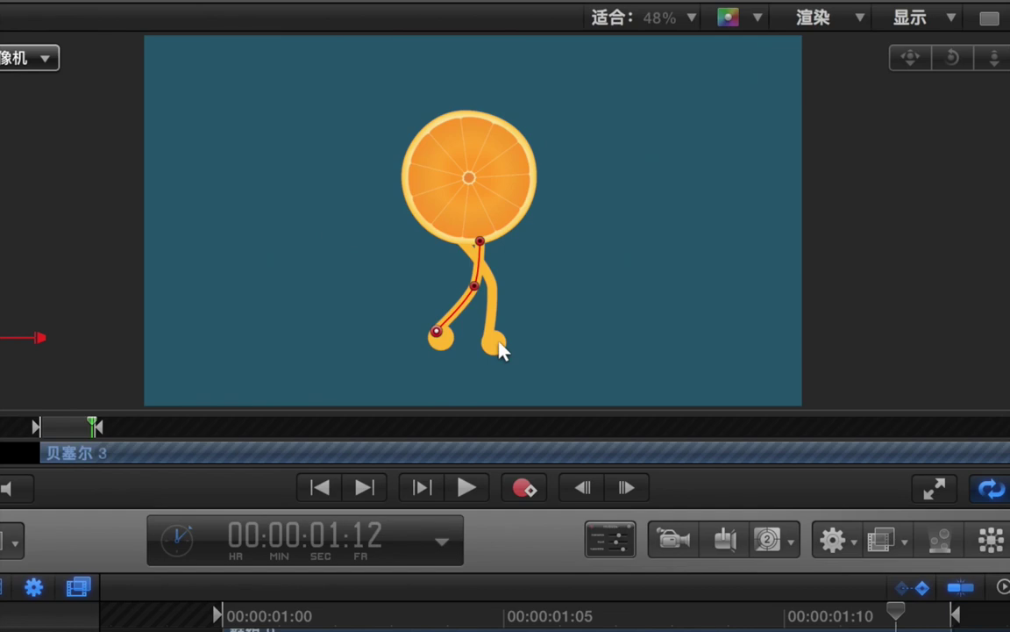
click(497, 347)
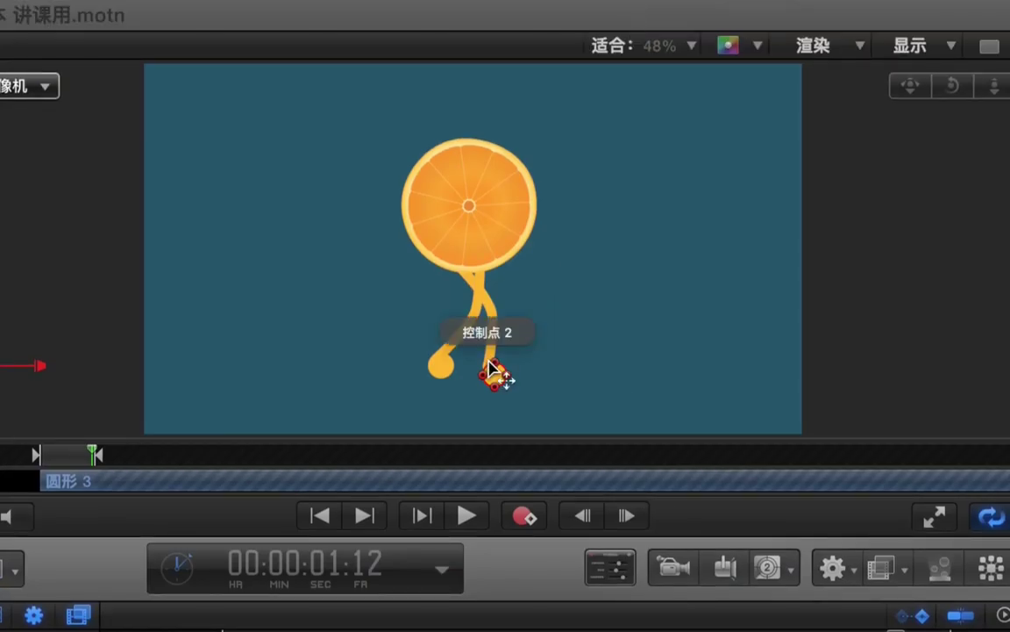
click(492, 324)
drag(492, 323, 487, 378)
- At 00:00:01:12, move leg 贝塞尔 3's lower end and foot 圆形 4 up and left, and its knee slightly left
click(466, 342)
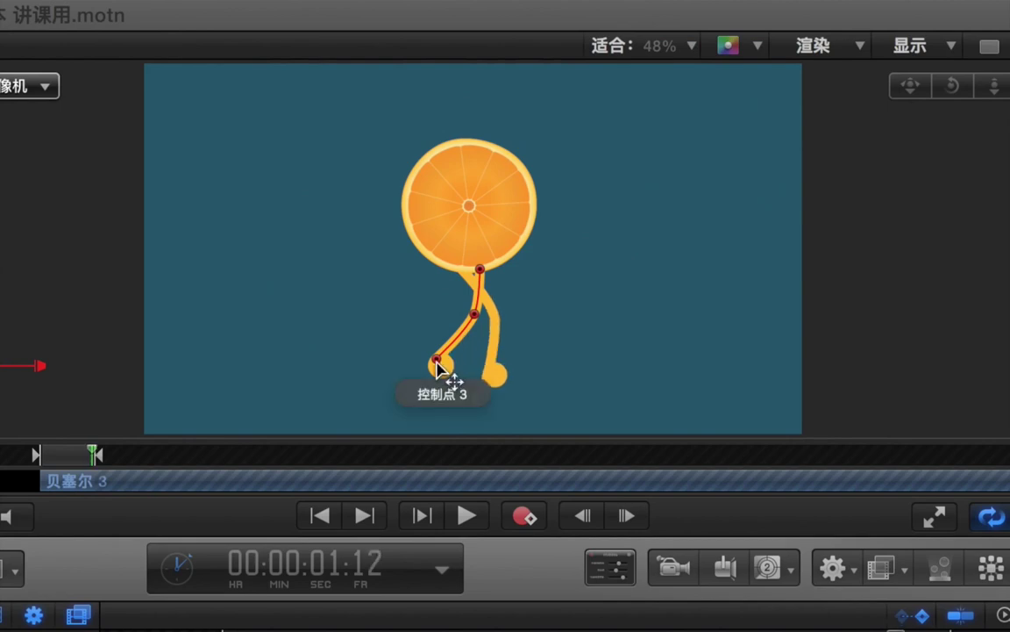
drag(438, 363, 430, 358)
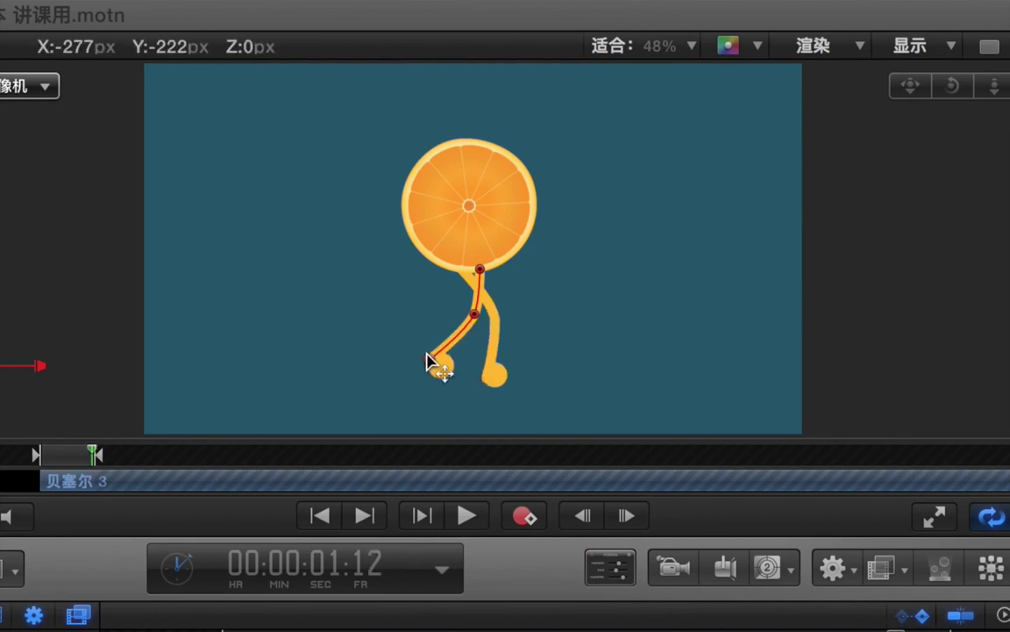
drag(478, 318, 471, 317)
click(434, 367)
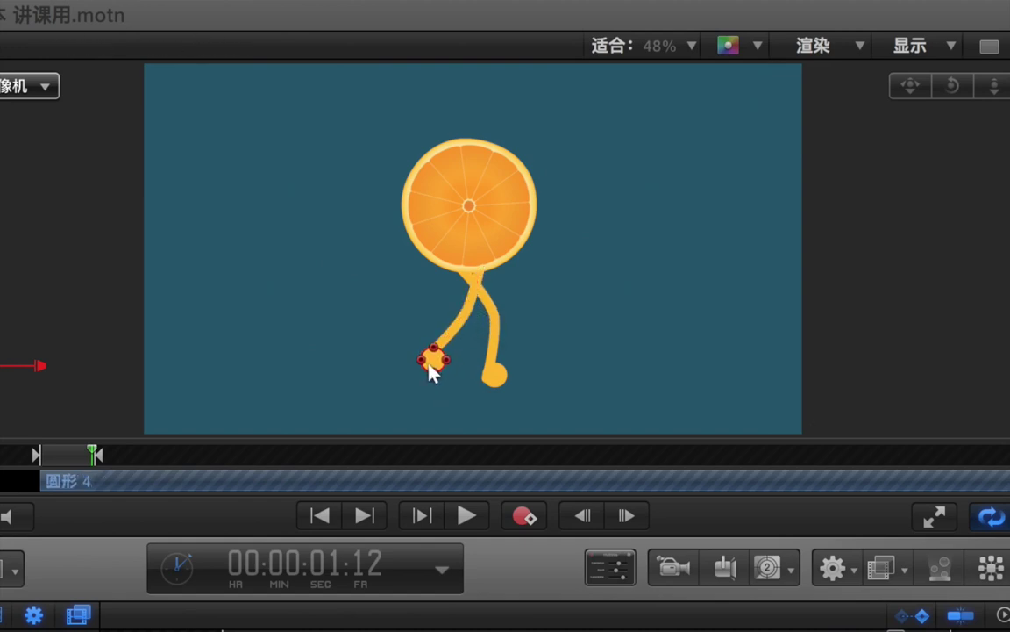
- At 00:00:01:12, nudge foot 圆形 3 slightly down and left and compare the pose with the neighbouring frames
click(492, 383)
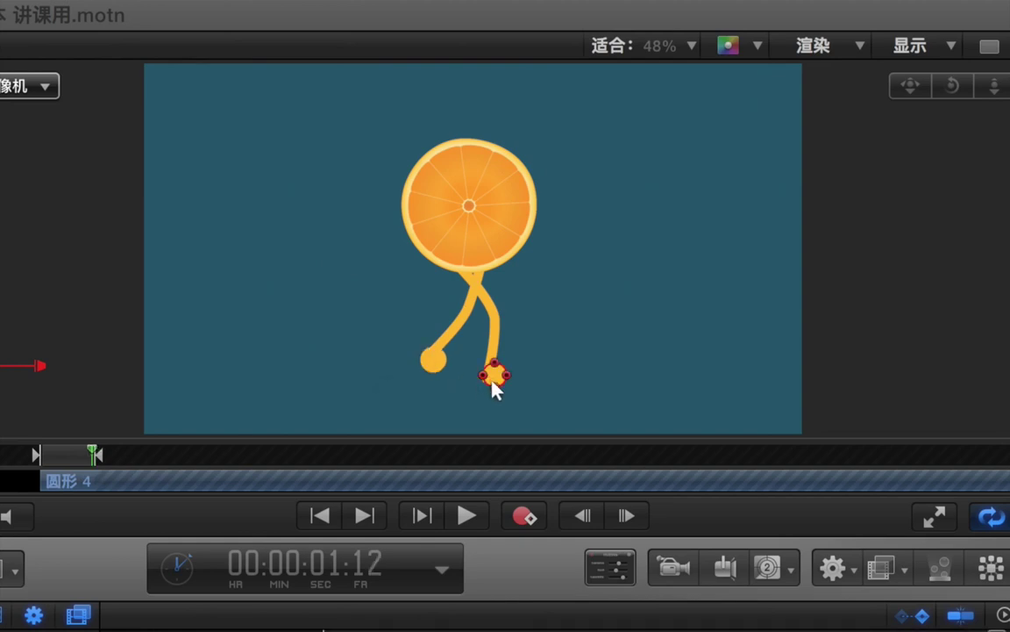
click(491, 380)
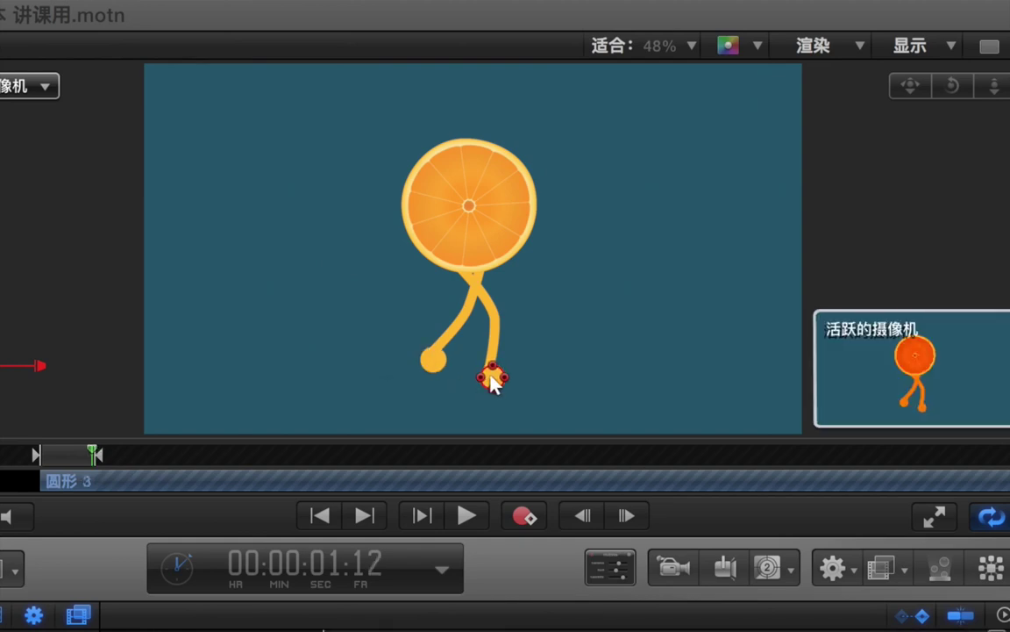
key(Left)
key(Right)
key(Right)
key(Left)
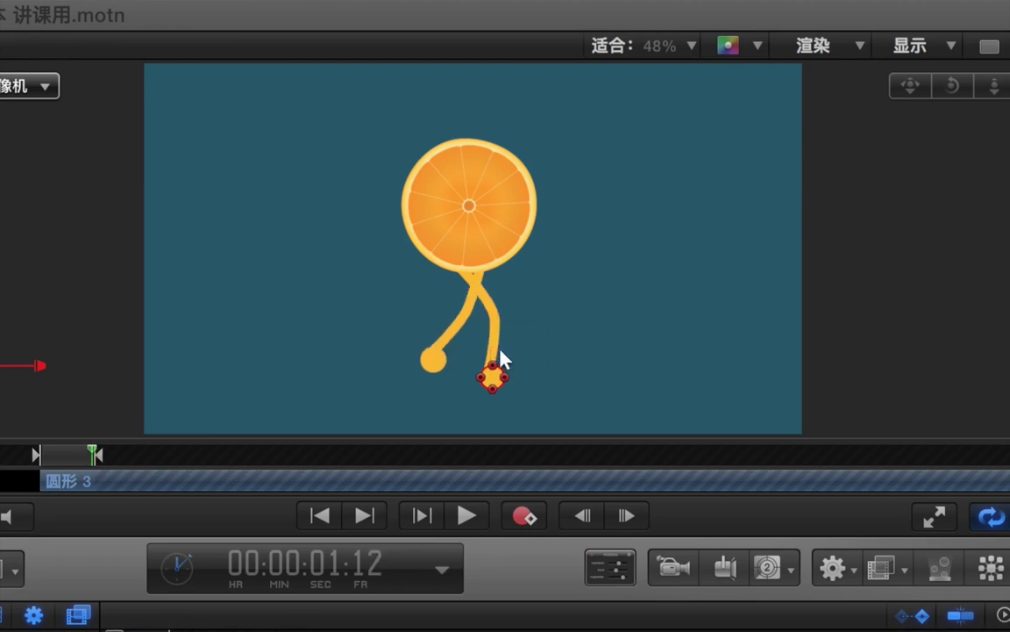
key(Left)
key(Right)
- At 00:00:01:12, shift leg 贝塞尔 2's lower end and foot 圆形 3 right, and bend the shin outward with the knee's lower curve handle
click(493, 374)
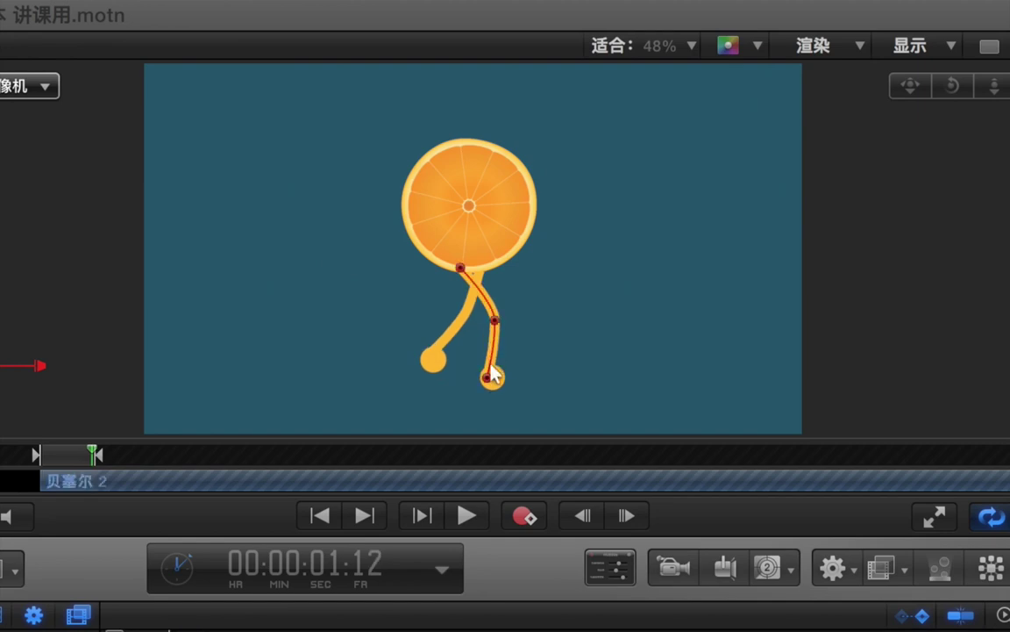
drag(491, 368, 493, 375)
click(490, 389)
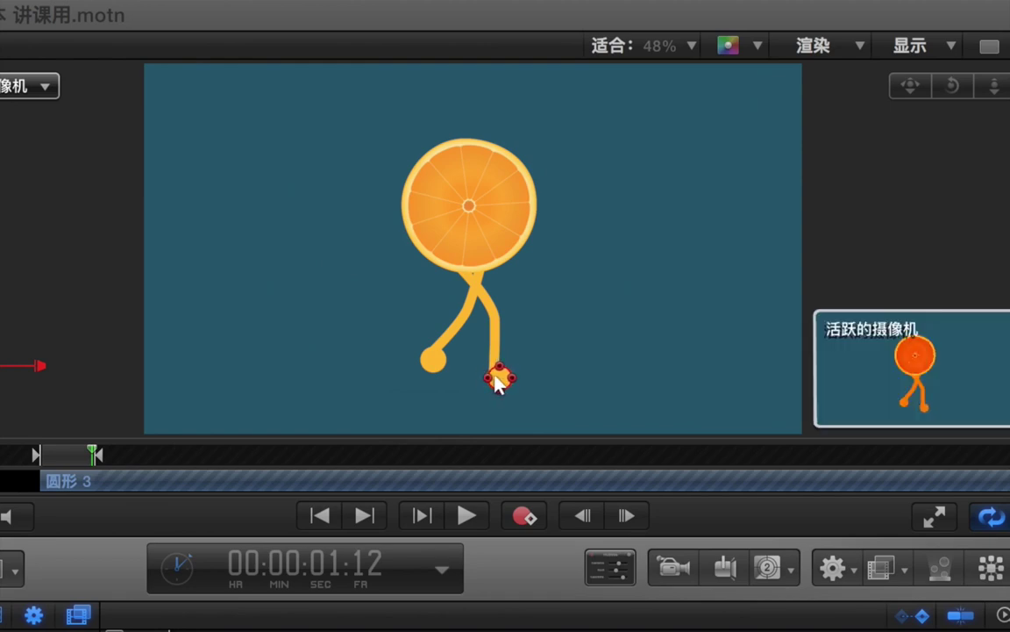
click(495, 317)
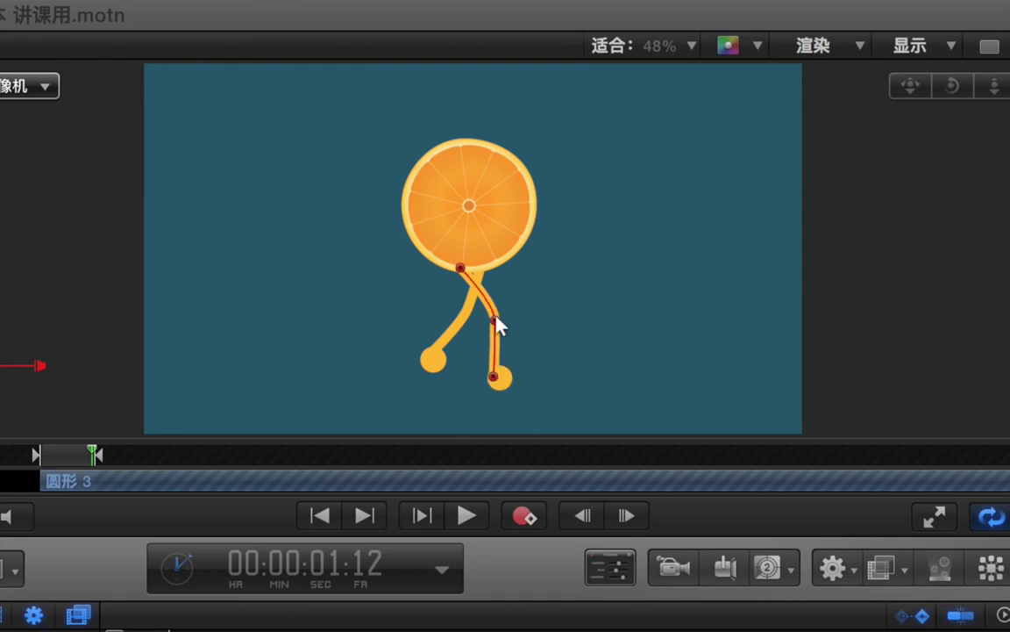
drag(495, 321, 500, 349)
key(Right)
key(Left)
key(Left)
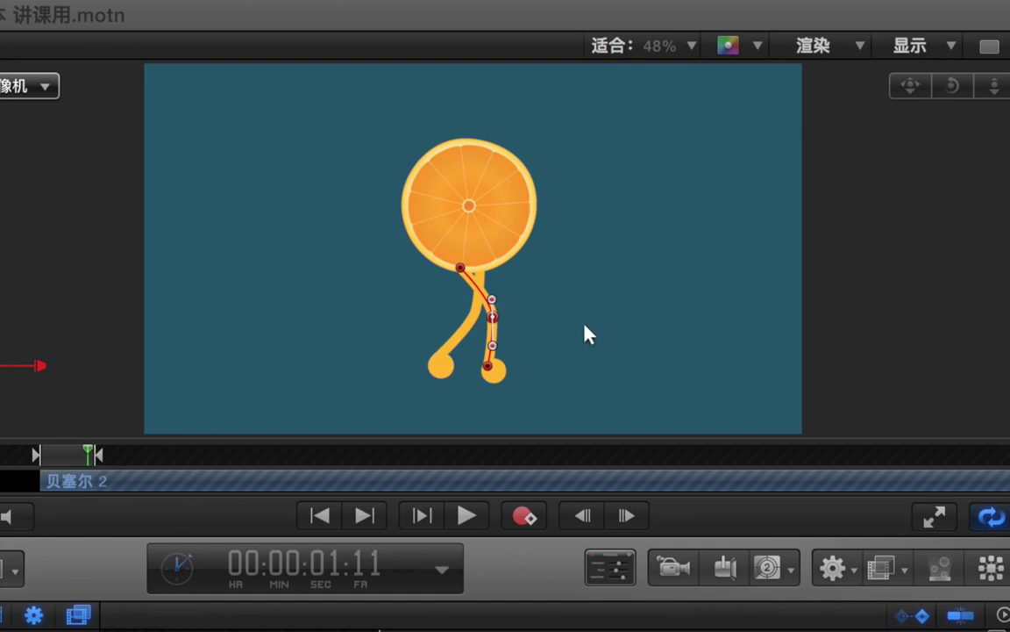
- At 00:00:01:13, move foot 圆形 3 and the lower end of leg 贝塞尔 2 slightly down and right
key(Right)
key(Right)
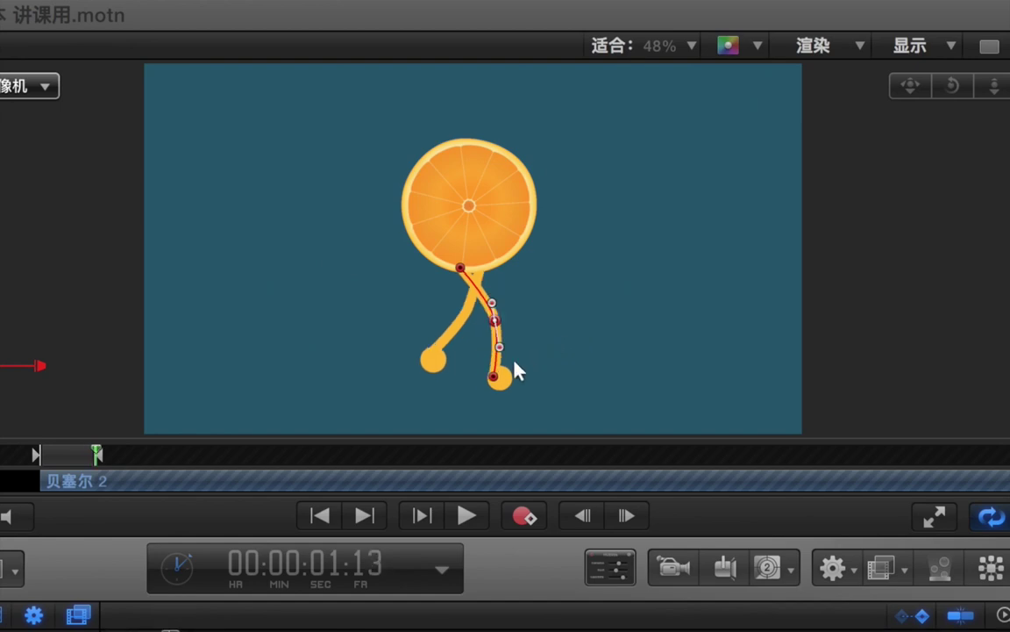
click(500, 379)
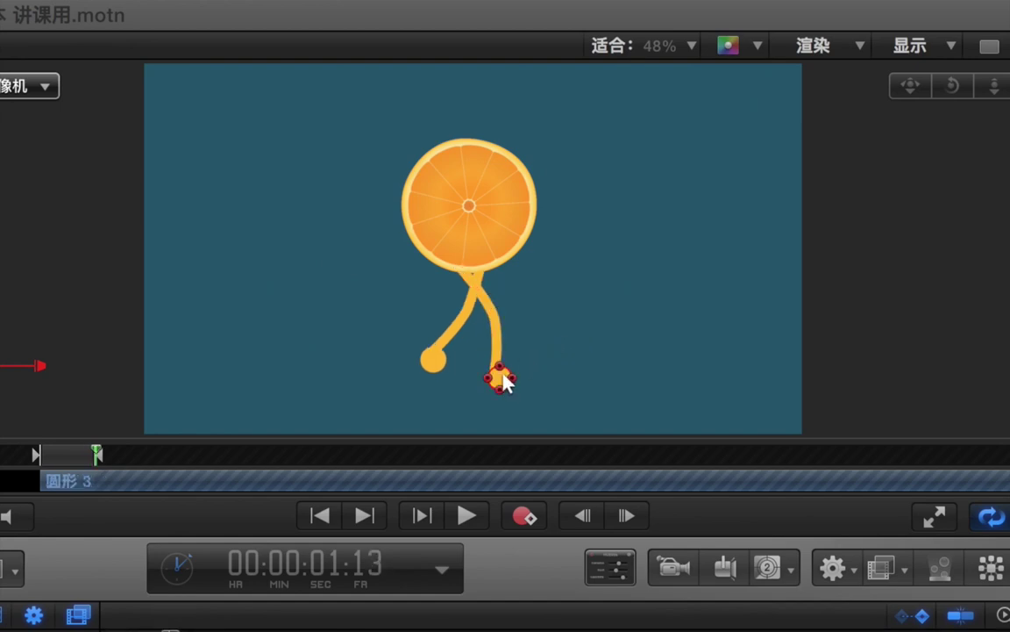
drag(504, 379, 507, 384)
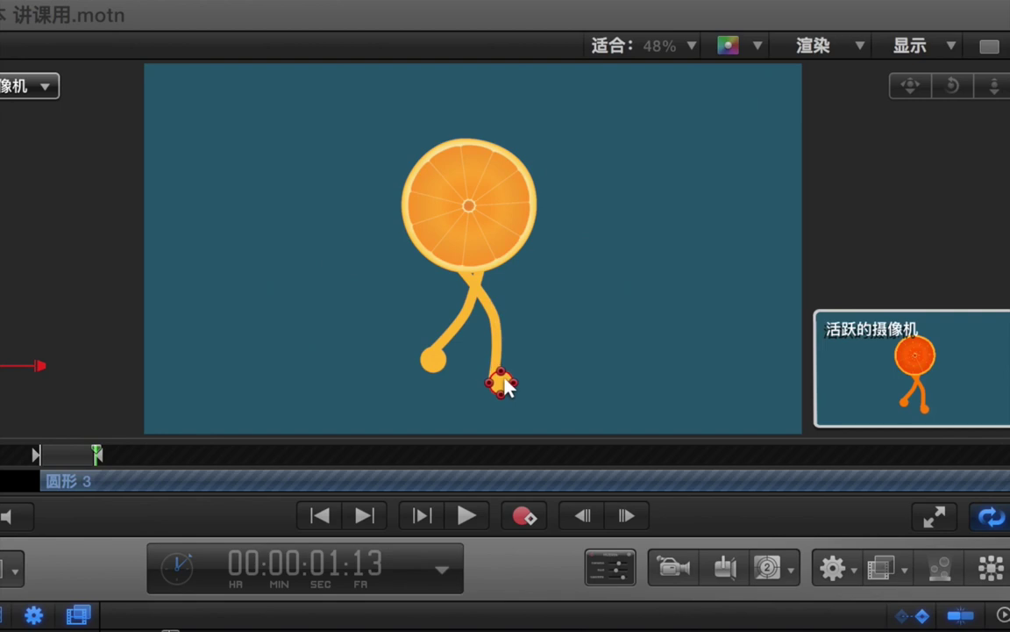
click(497, 343)
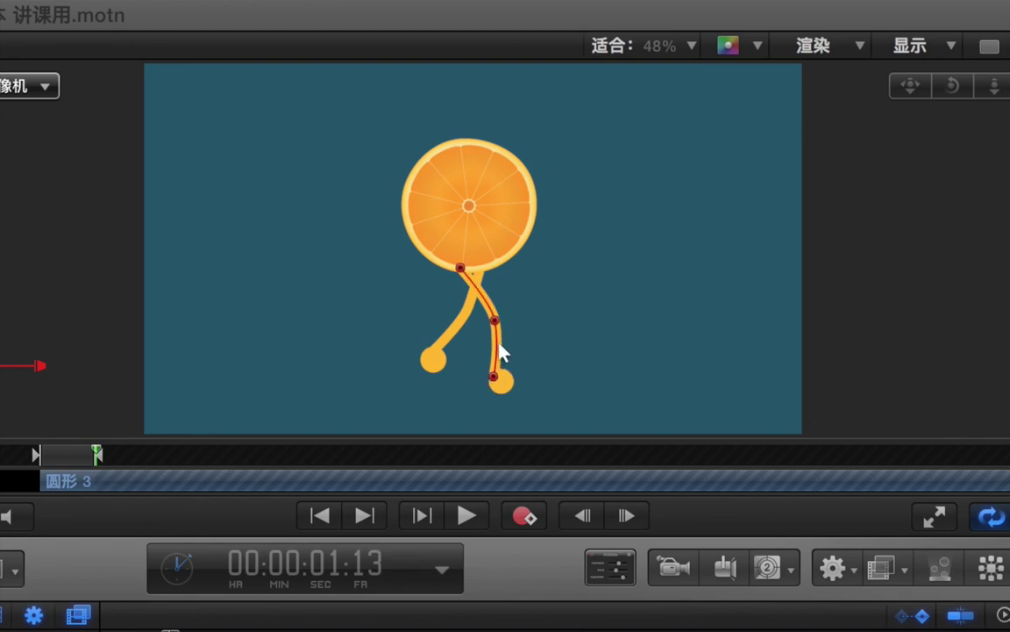
drag(496, 379, 496, 386)
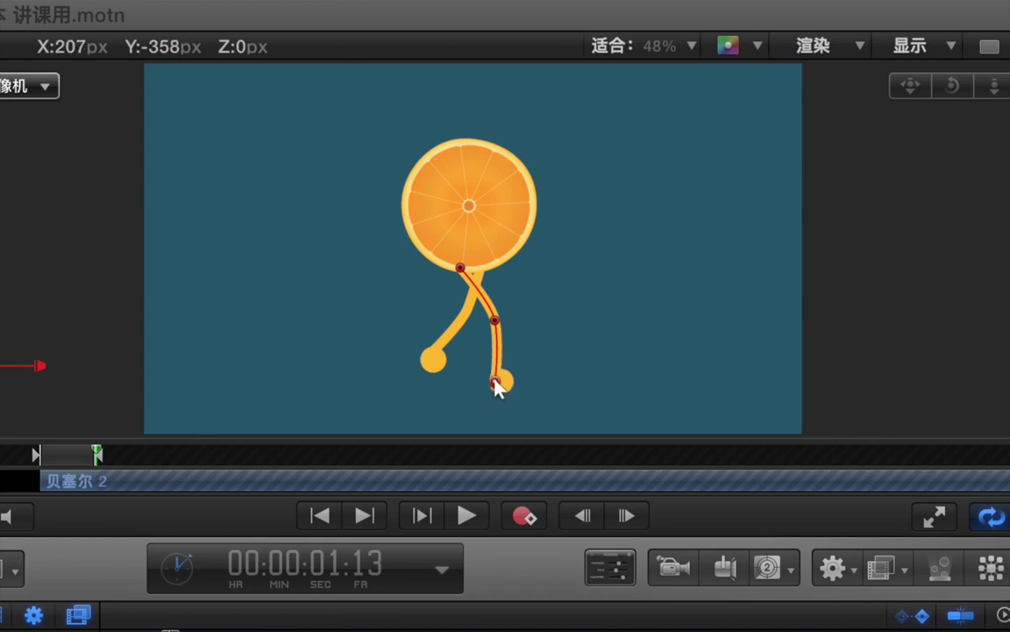
- At 00:00:01:13, raise leg 贝塞尔 3's lower end and knee up and left, and move foot 圆形 4 to match
click(453, 340)
drag(429, 355, 425, 347)
drag(469, 307, 460, 303)
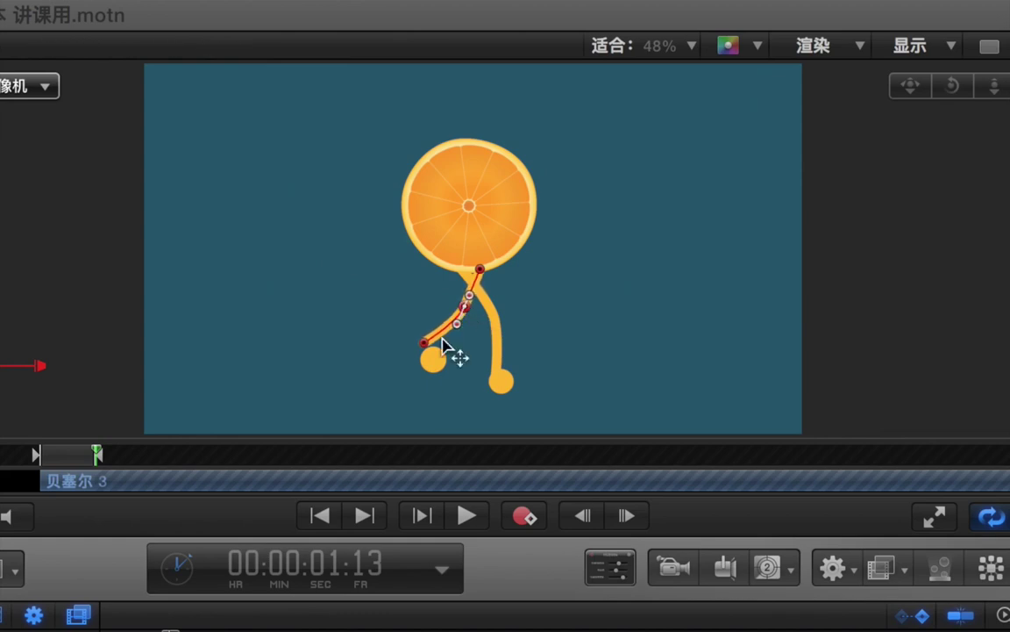
drag(435, 361, 427, 348)
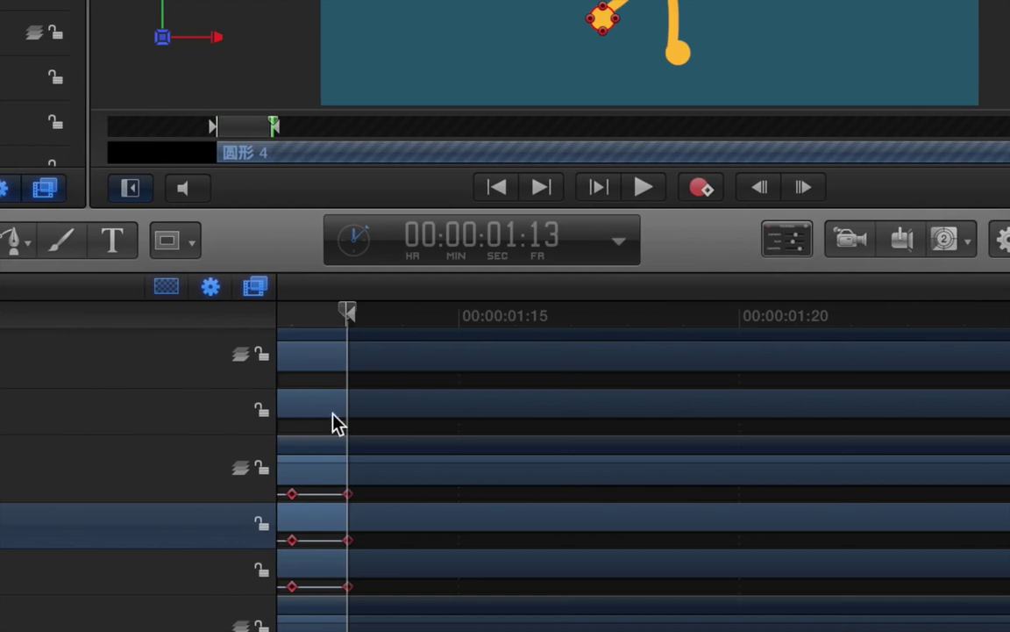
- Look over the leg and foot keyframes in the timeline leading up to 00:00:01:13
scroll(714, 466, left, 10)
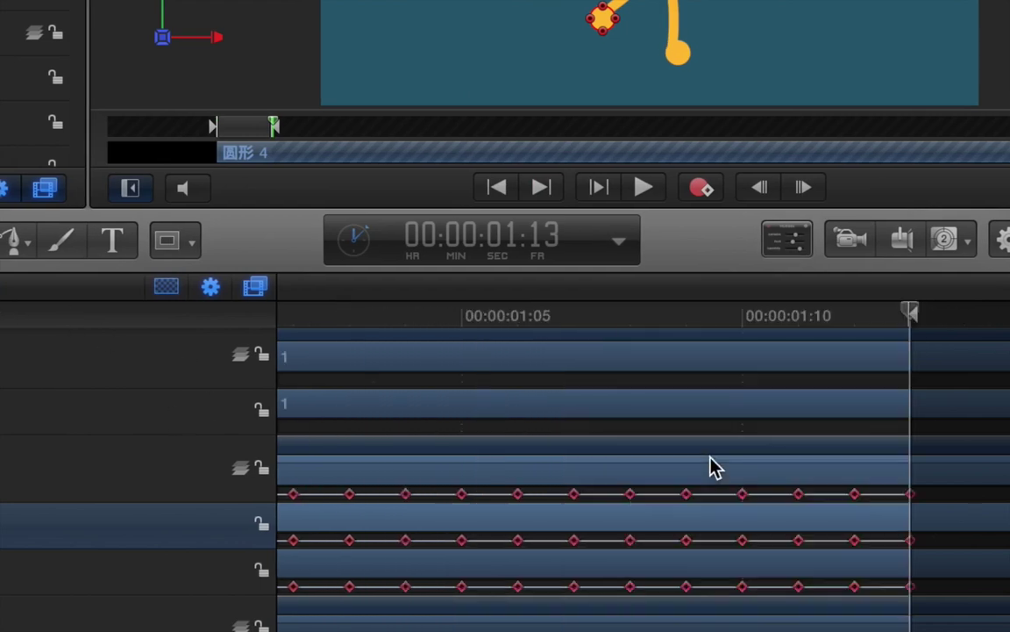
scroll(714, 467, right, 3)
scroll(714, 467, left, 2)
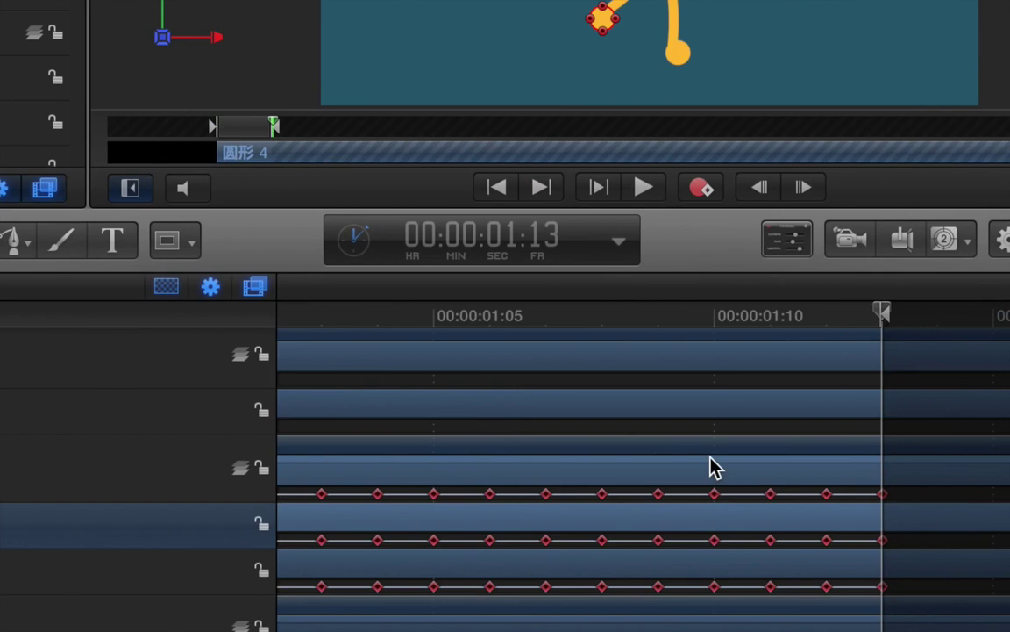
scroll(714, 466, left, 4)
scroll(715, 467, right, 7)
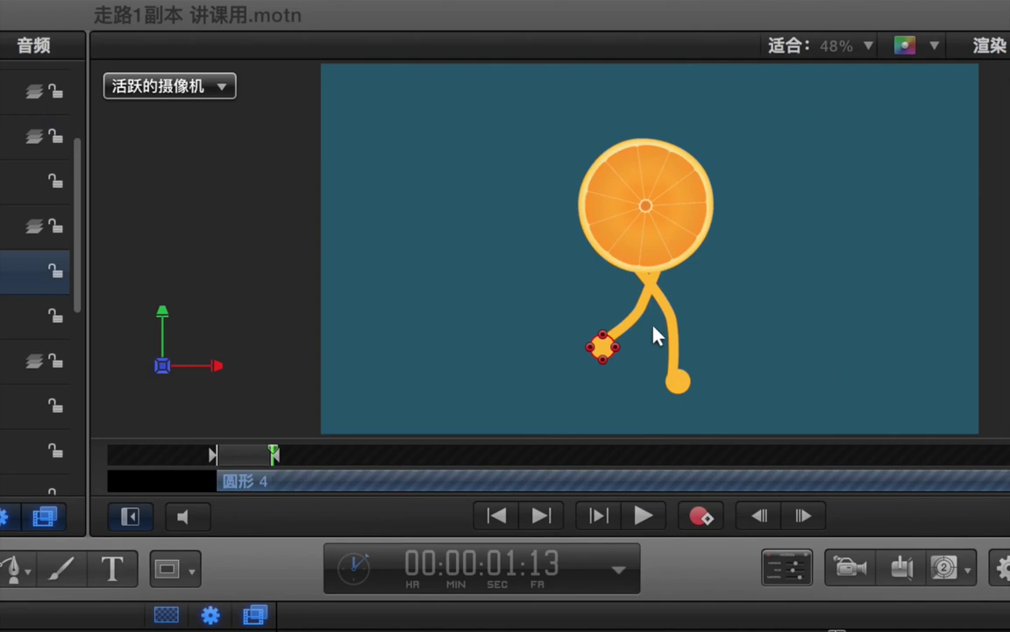
- Examine the walk frame by frame between 00:00:01:10 and 00:00:01:14 to check how the legs move
key(Right)
key(Left)
key(Left)
key(Left)
key(Left)
key(Right)
key(Right)
key(Right)
key(Left)
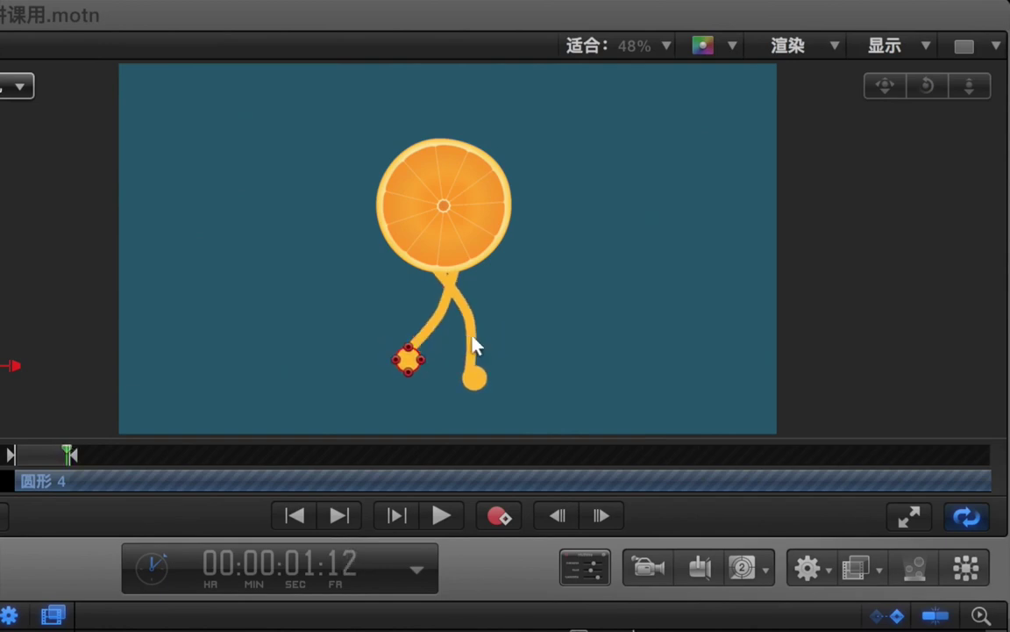
key(Left)
key(Right)
- At 00:00:01:12, move leg 贝塞尔 2's lower end and foot 圆形 3 further right and adjust the knee
click(471, 347)
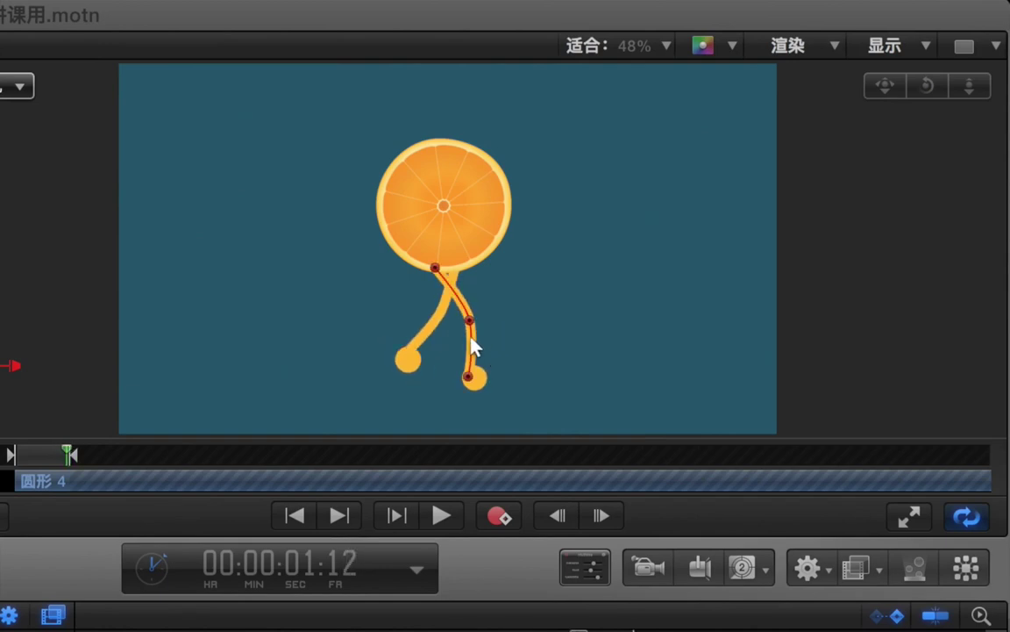
drag(474, 376, 478, 377)
mouse_move(469, 328)
mouse_down()
mouse_move(478, 336)
mouse_move(471, 324)
mouse_up()
drag(474, 386, 485, 383)
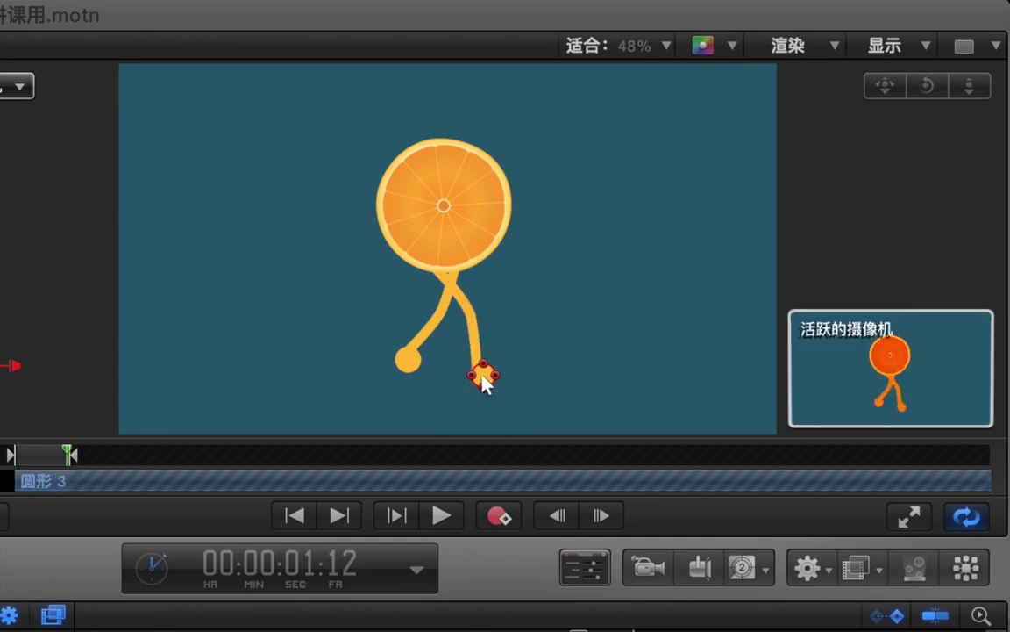
click(475, 330)
- At 00:00:01:14, shift foot 圆形 3 and the lower end of leg 贝塞尔 2 left
key(Right)
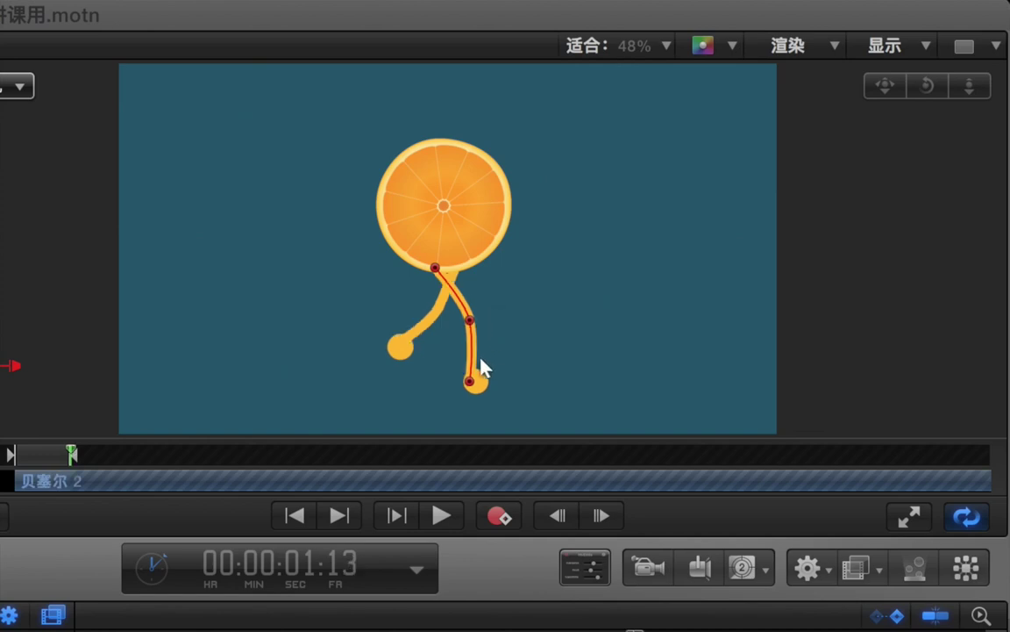
key(Right)
click(475, 384)
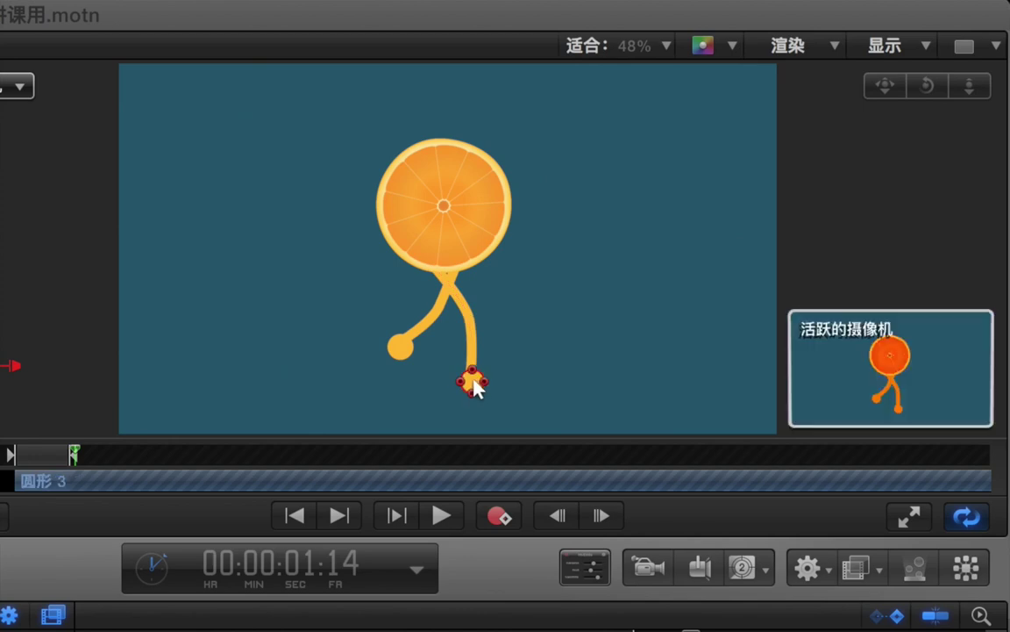
click(473, 351)
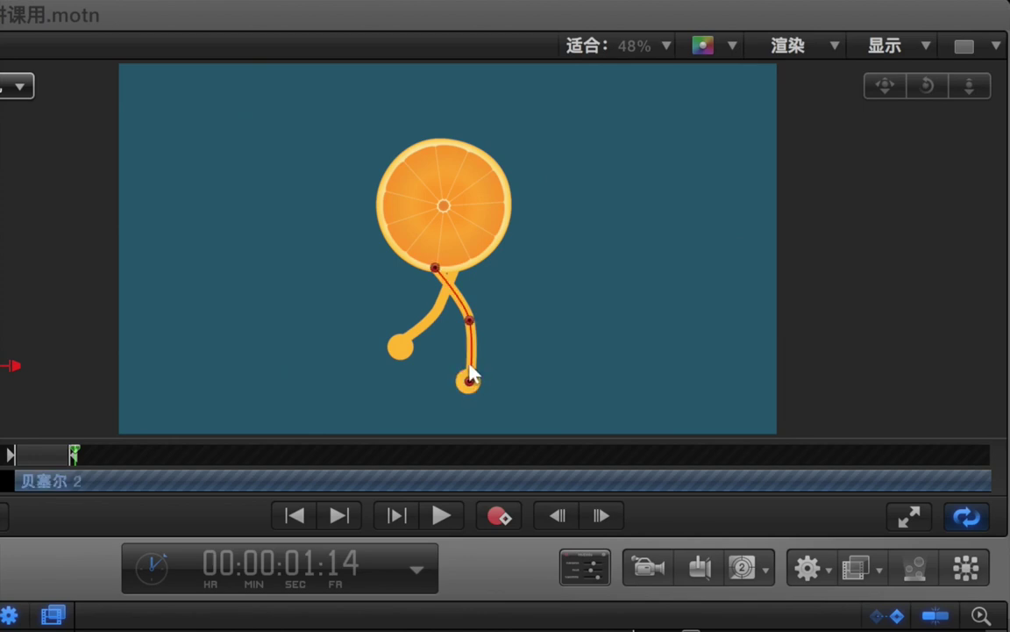
drag(470, 383, 463, 384)
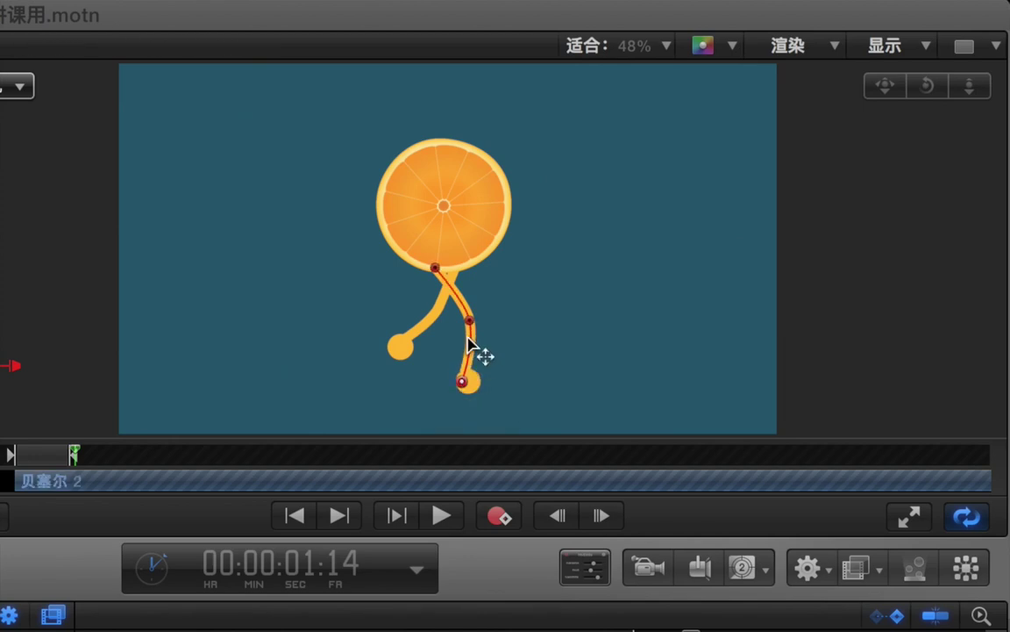
- At 00:00:01:14, move foot 圆形 4 and leg 贝塞尔 3's lower end right and slightly up, and shift its knee right
click(403, 346)
mouse_move(406, 351)
mouse_down()
mouse_move(419, 344)
mouse_move(404, 345)
mouse_move(409, 336)
mouse_up()
click(431, 328)
click(442, 303)
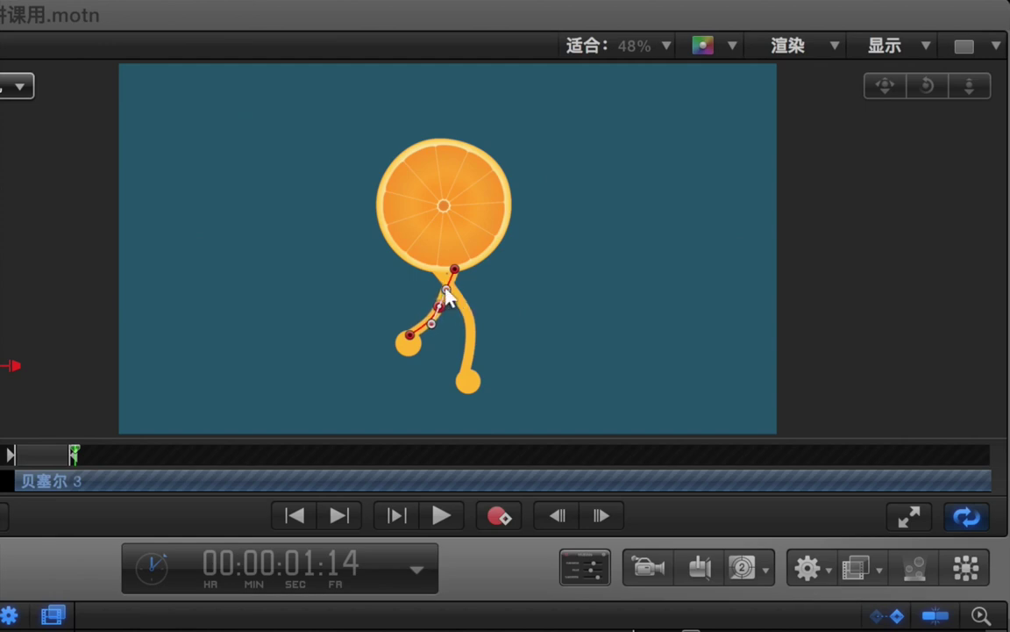
drag(447, 307, 448, 309)
- At 00:00:01:15, move foot 圆形 4 and leg 贝塞尔 3's lower end right and slightly down, and shift its knee right
key(Right)
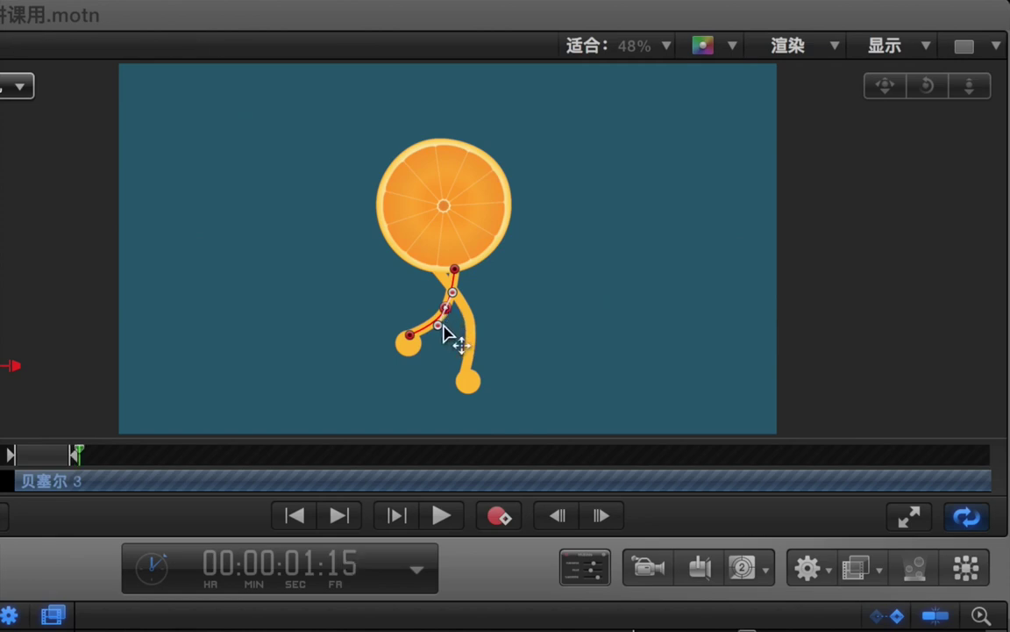
click(407, 346)
mouse_move(407, 347)
mouse_down()
mouse_move(421, 348)
mouse_move(414, 345)
mouse_up()
click(423, 336)
mouse_move(448, 308)
mouse_down()
mouse_move(452, 294)
mouse_move(452, 309)
mouse_up()
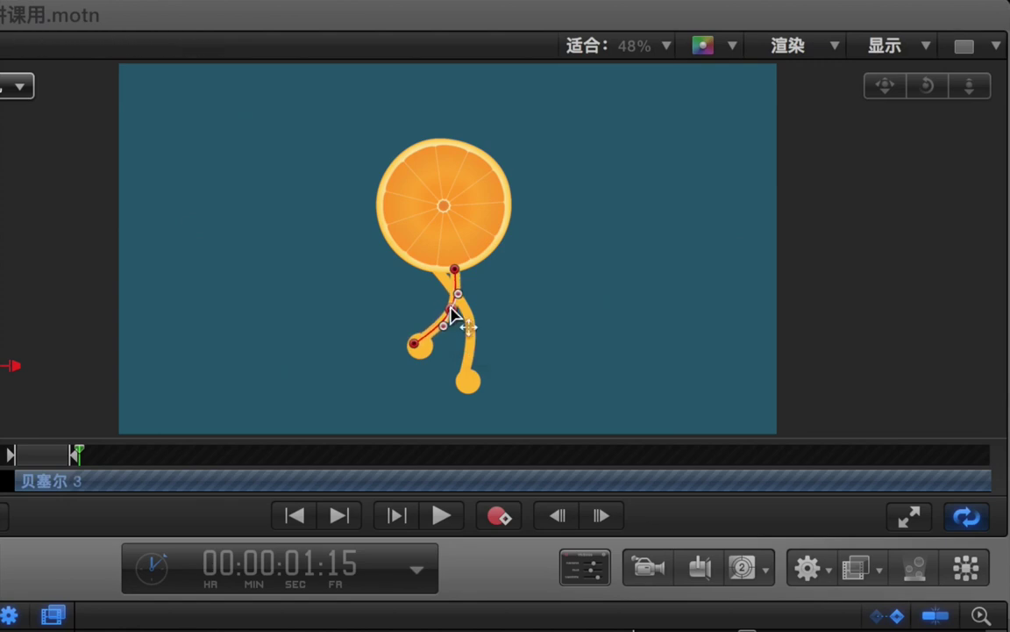
- At 00:00:01:15, shift leg 贝塞尔 2's lower end and knee left, move foot 圆形 3 to match, and deselect it
click(469, 352)
drag(463, 383, 456, 382)
drag(469, 326, 465, 326)
click(469, 386)
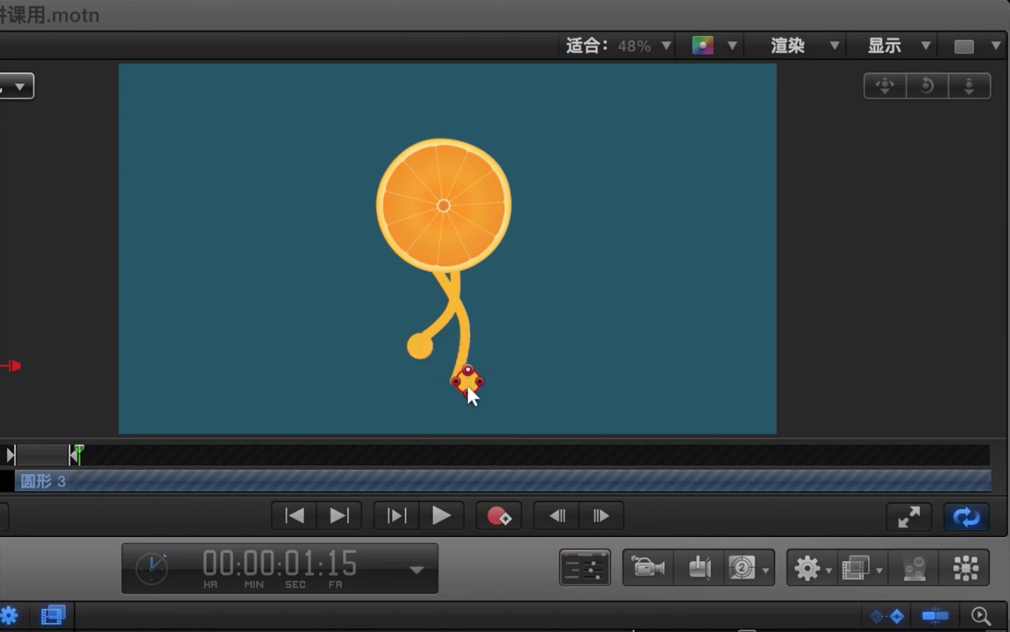
drag(471, 389, 461, 388)
click(655, 322)
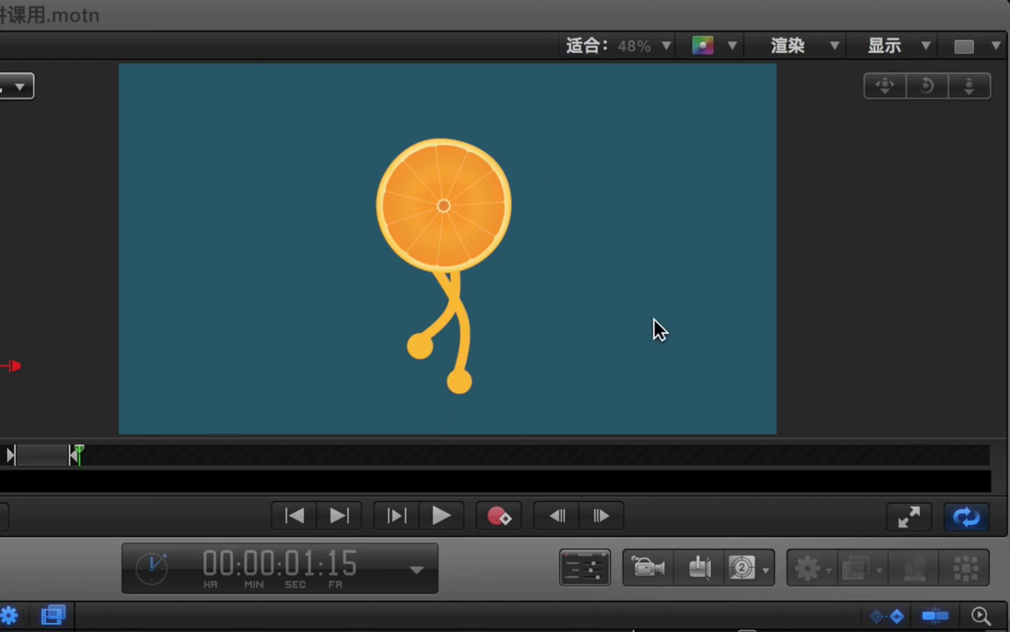
key(super+minus)
key(super+minus)
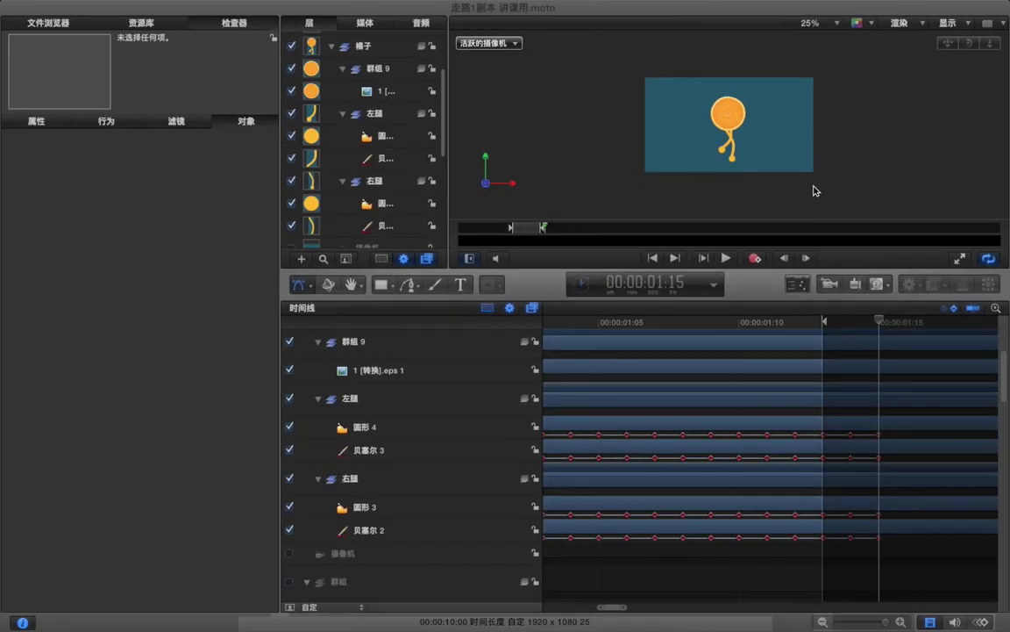
- Fit the canvas in the viewer and extend the play range's end to 00:00:01:15
key(shift+z)
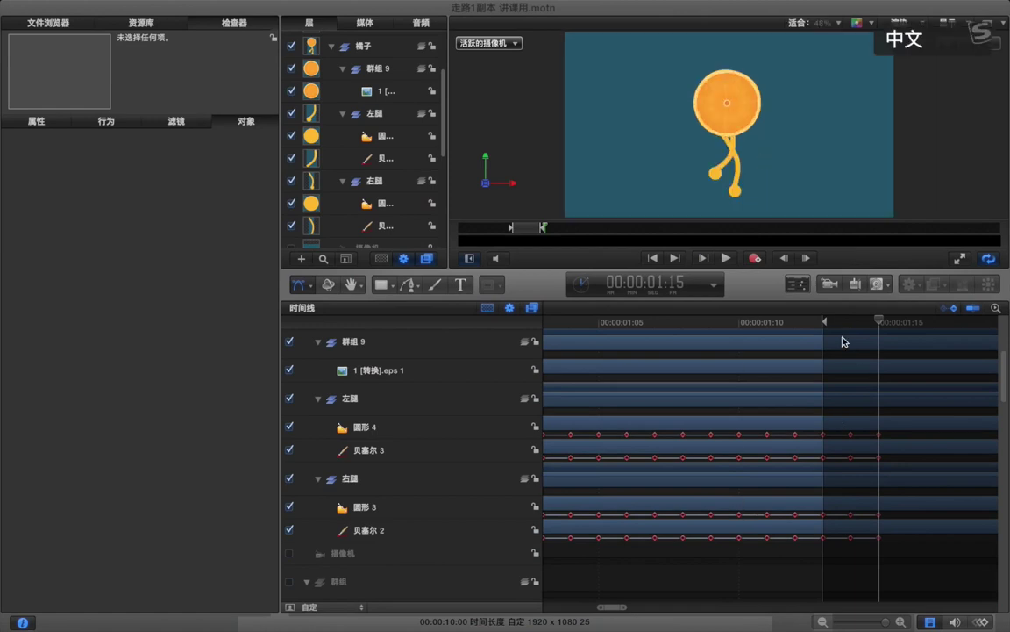
mouse_move(825, 327)
mouse_down()
mouse_move(896, 329)
mouse_move(882, 328)
mouse_up()
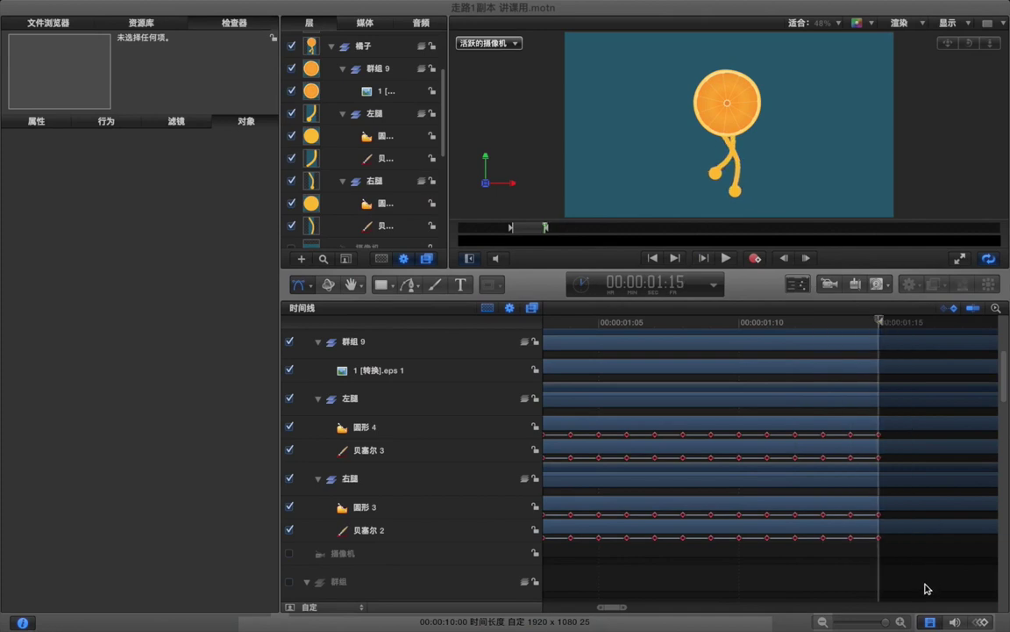
click(884, 625)
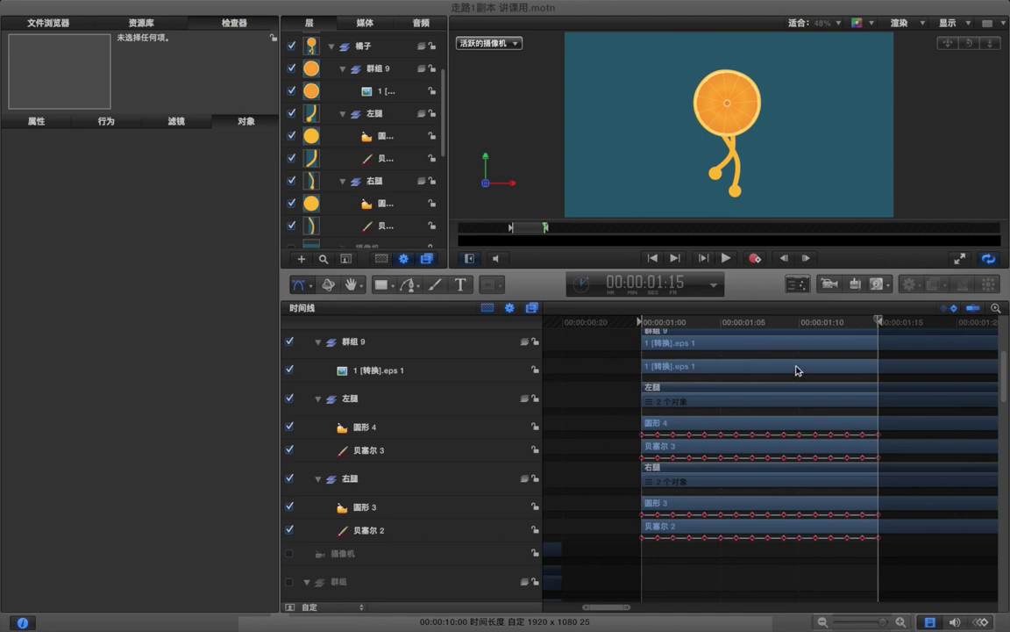
- Play back the walk from 00:00:01:00 to check the leg motion
click(656, 325)
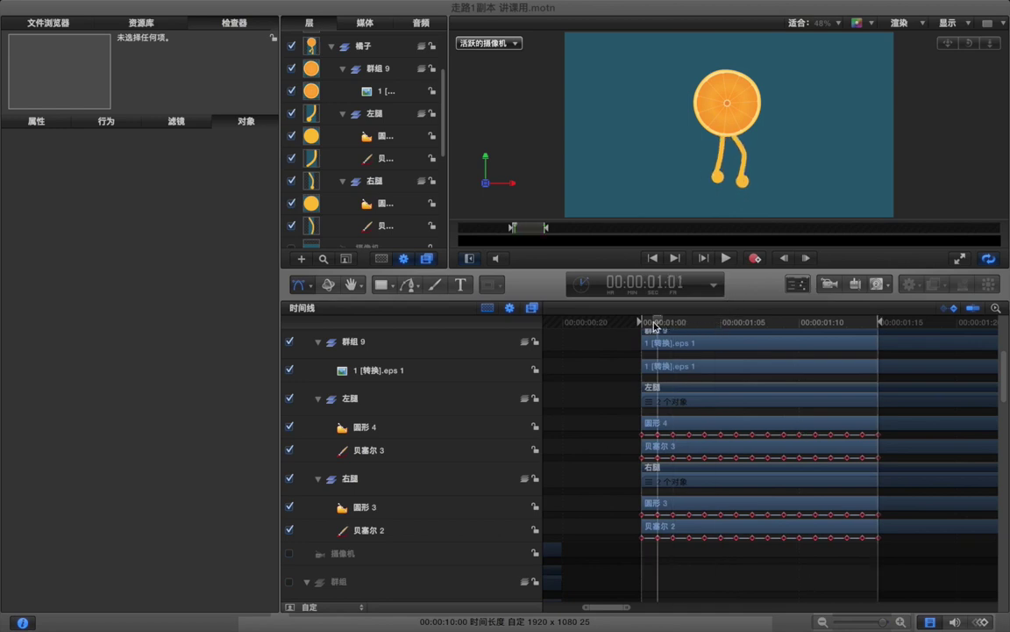
drag(656, 326, 646, 325)
key(space)
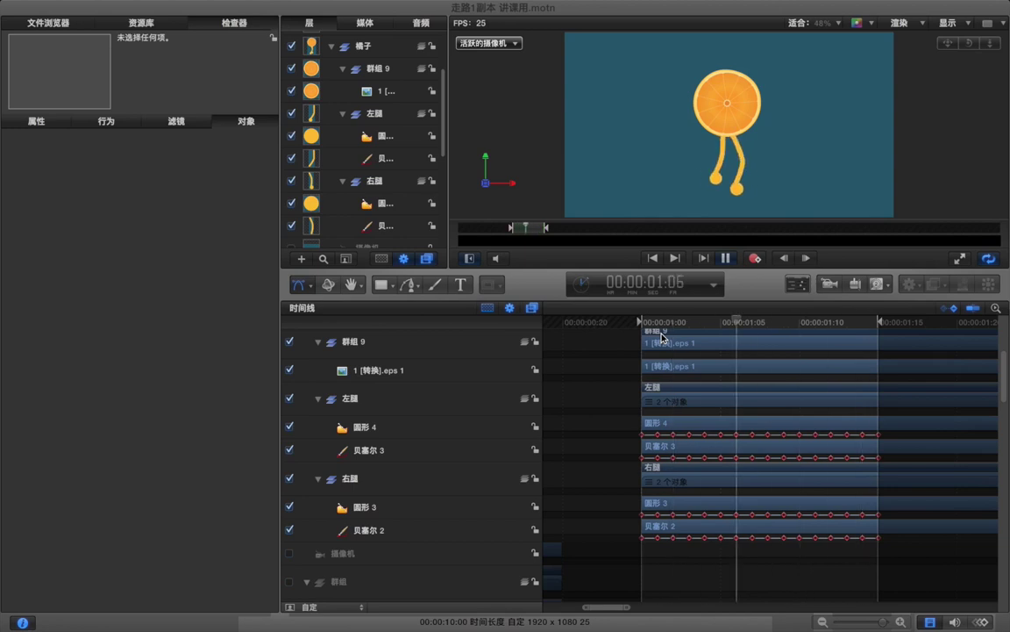
click(671, 321)
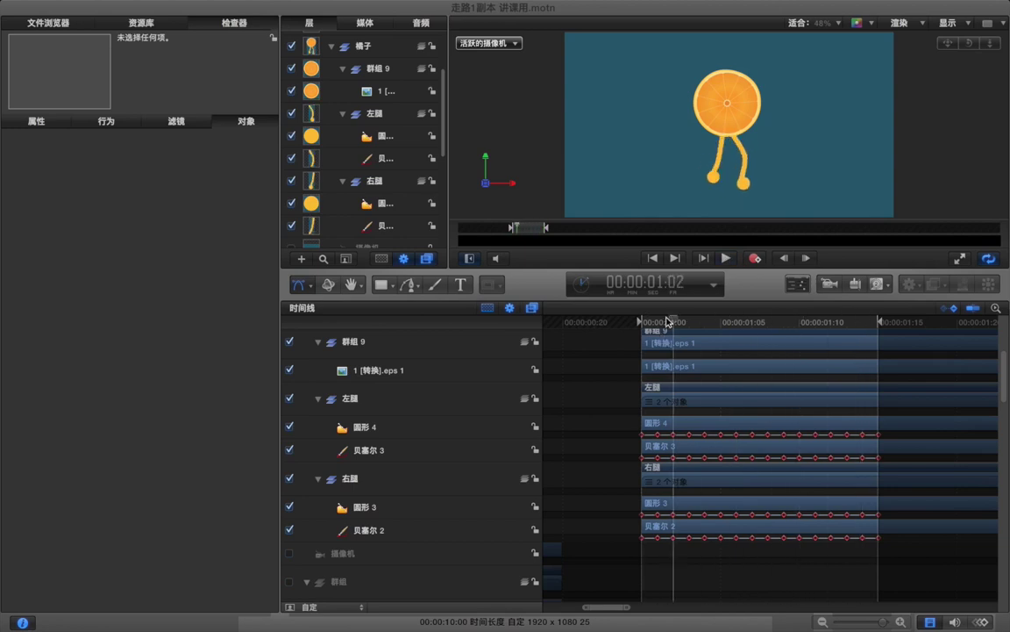
click(644, 323)
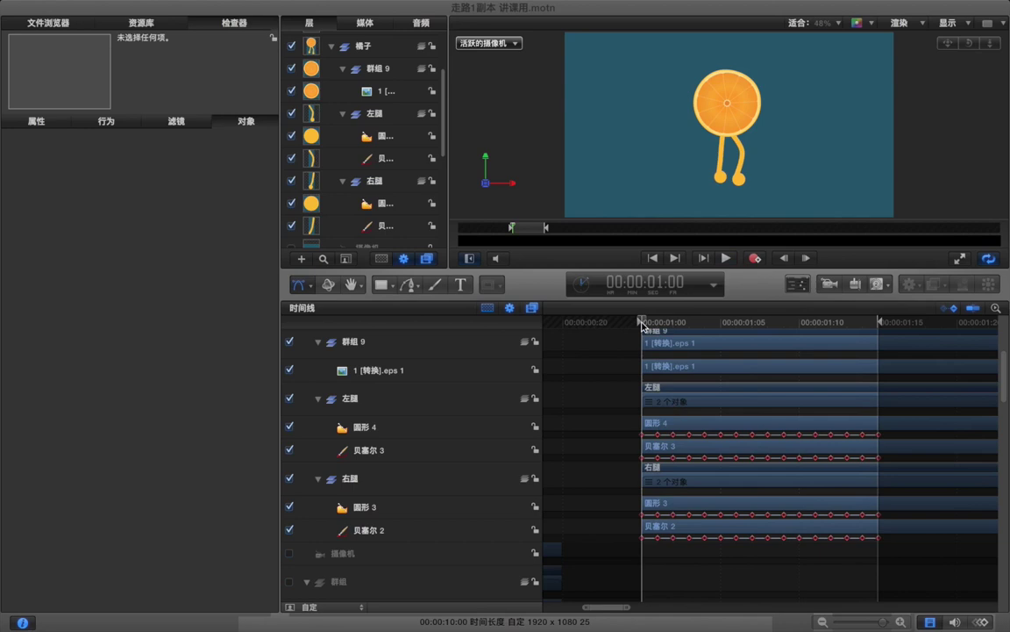
- Step back and forth frame by frame through the first frames of the walk to examine the leg poses
click(660, 323)
key(Right)
key(Right)
key(Right)
key(Right)
key(Right)
key(Right)
key(Right)
key(Left)
key(Left)
key(Left)
key(Left)
key(Left)
key(Left)
key(Right)
key(Right)
key(Right)
key(Left)
key(Left)
key(Right)
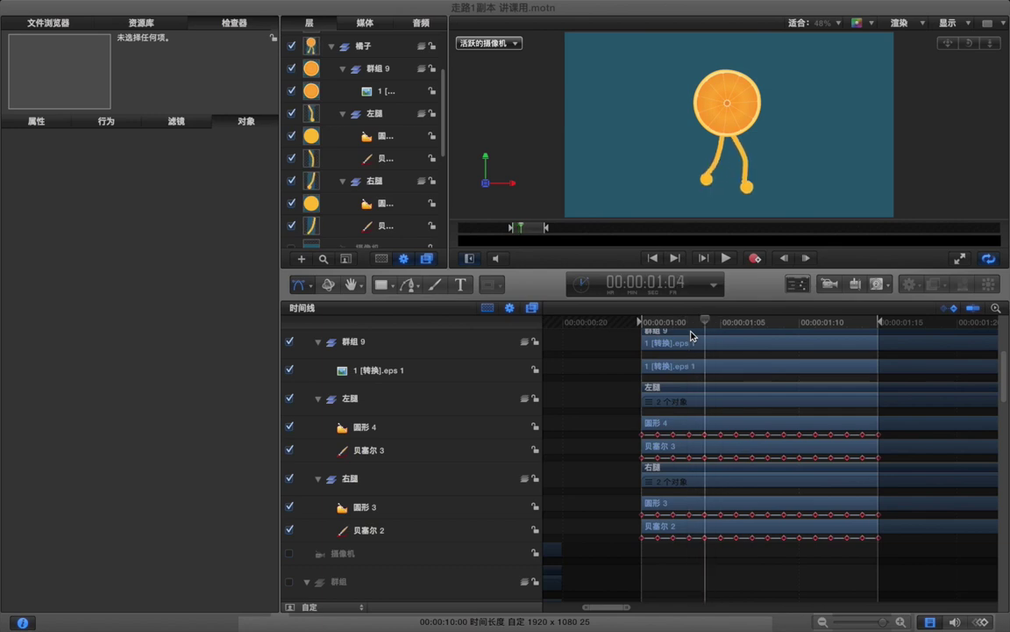
- At 00:00:01:16, move foot 圆形 4 and leg 贝塞尔 3's lower end right and slightly down, and adjust its knee
click(690, 335)
click(676, 562)
double_click(735, 162)
drag(735, 161, 741, 164)
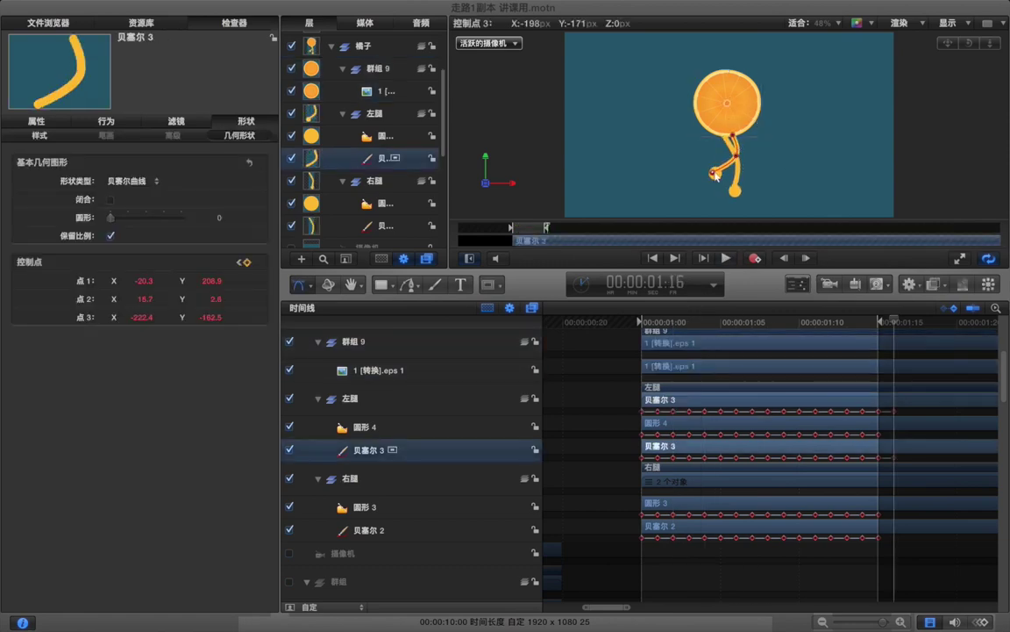
click(721, 178)
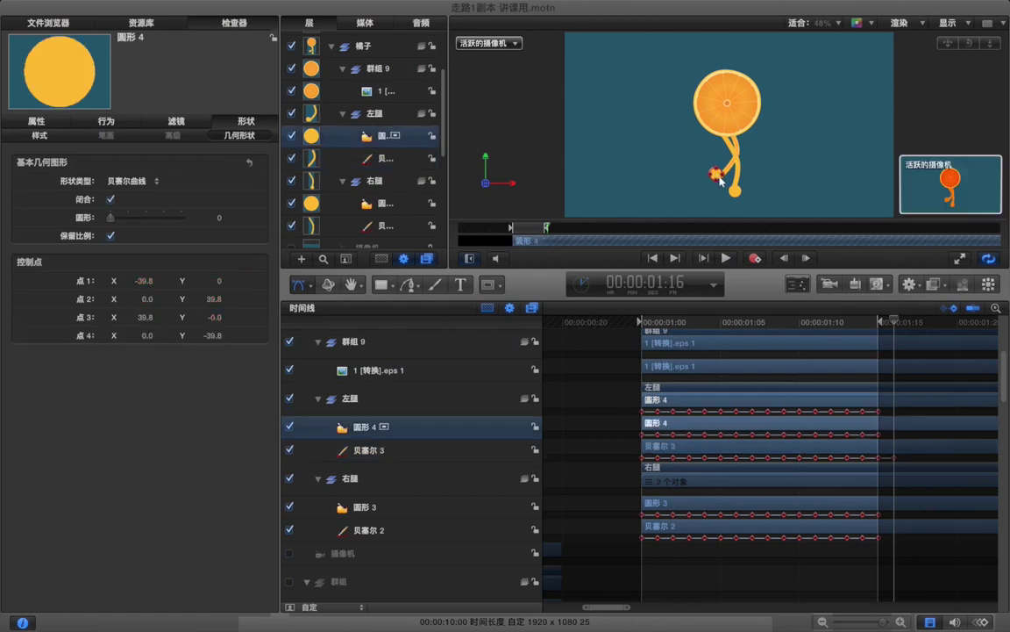
click(890, 514)
- At 00:00:01:16, shift foot 圆形 3 and leg 贝塞尔 2's lower end and knee left, and deselect the leg
click(735, 191)
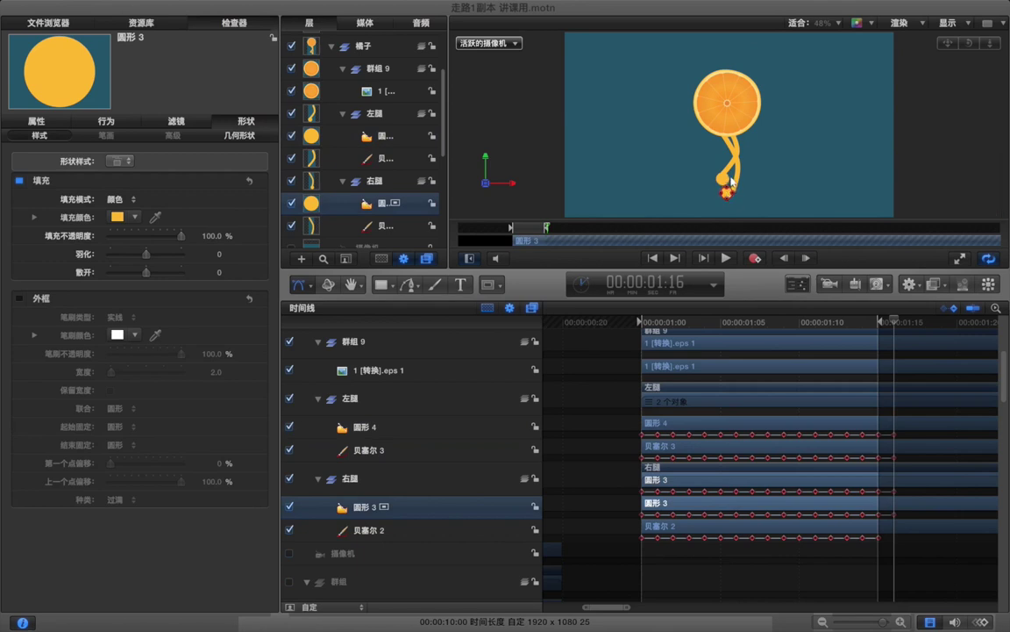
click(742, 175)
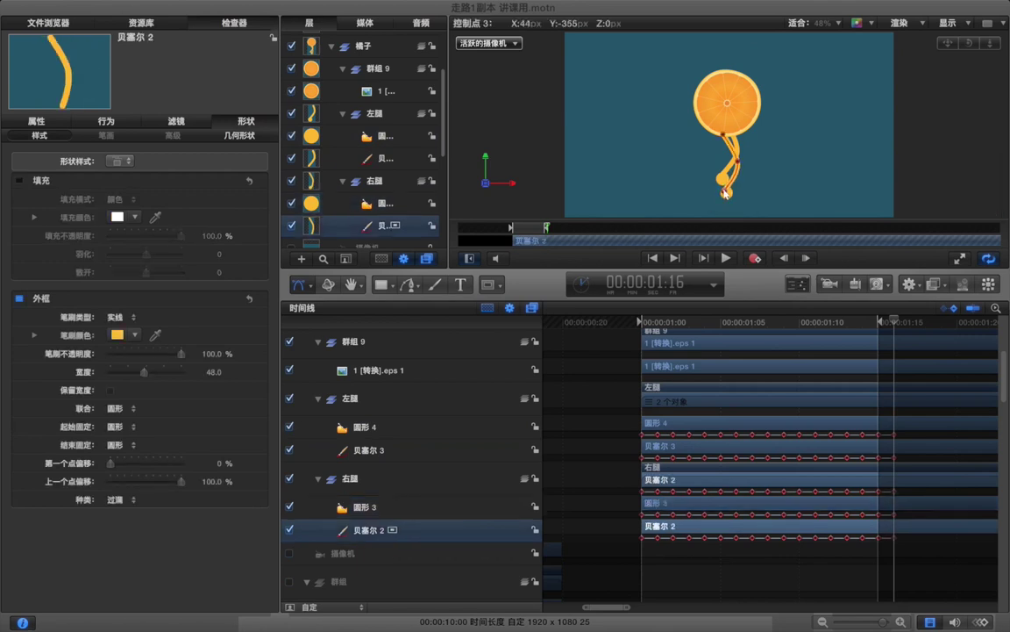
drag(728, 187, 733, 163)
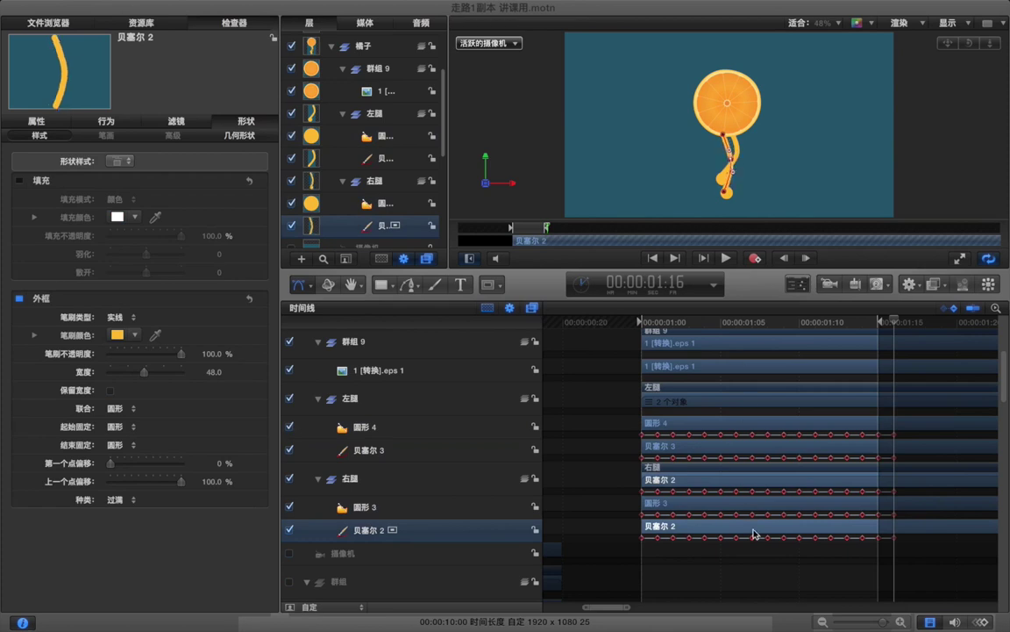
click(758, 573)
- Play the walk again from 00:00:01:03 to review the leg animation
key(space)
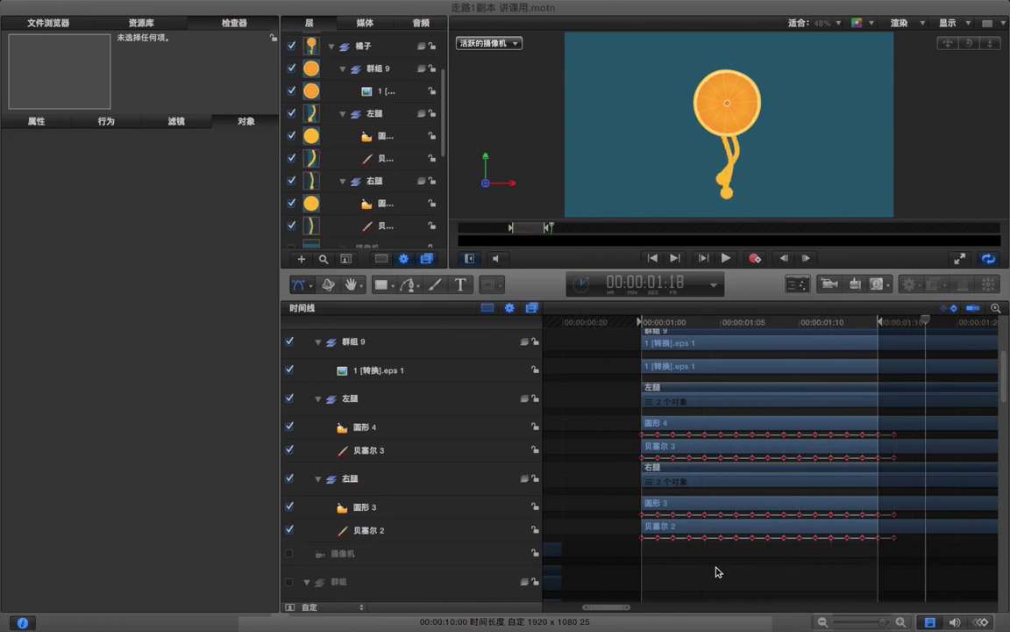
click(693, 323)
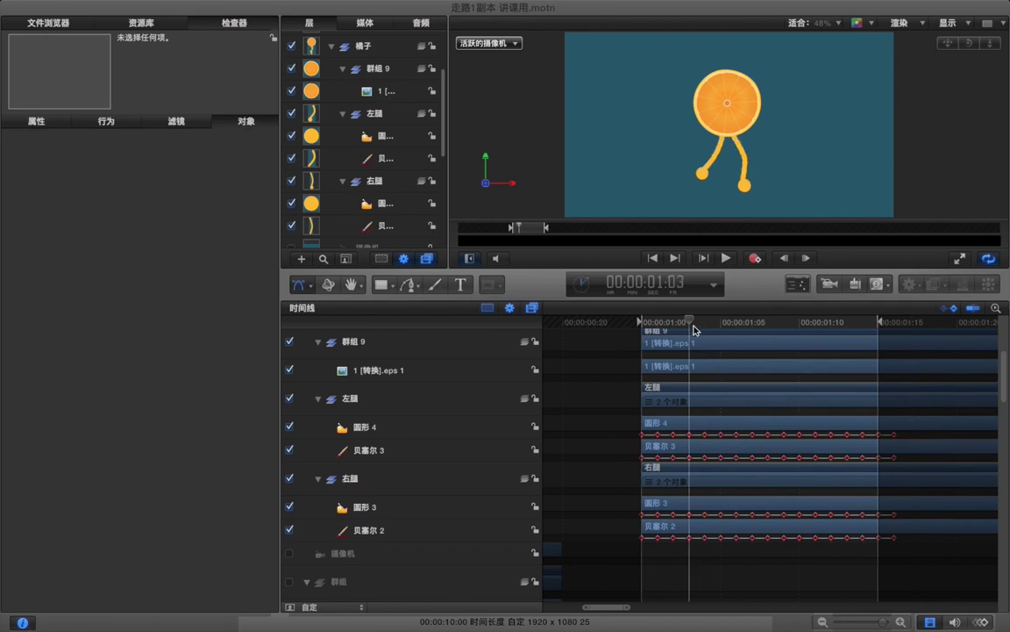
key(space)
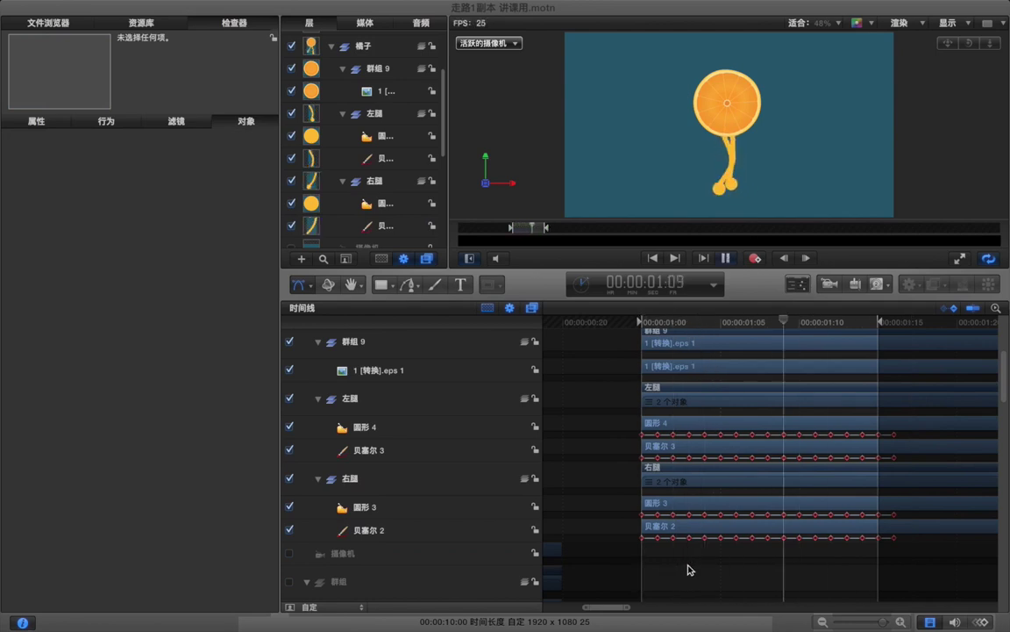